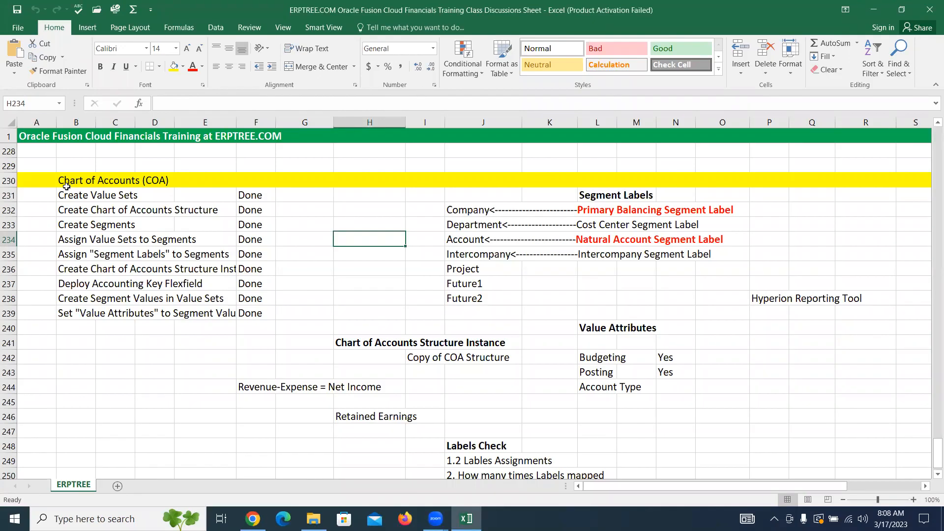
Step: Review the Chart of Accounts (COA) setup tasks and their statuses in rows 231 to 239
{"action": "left_click_drag", "start_coordinate": [65, 195], "coordinate": [252, 317]}
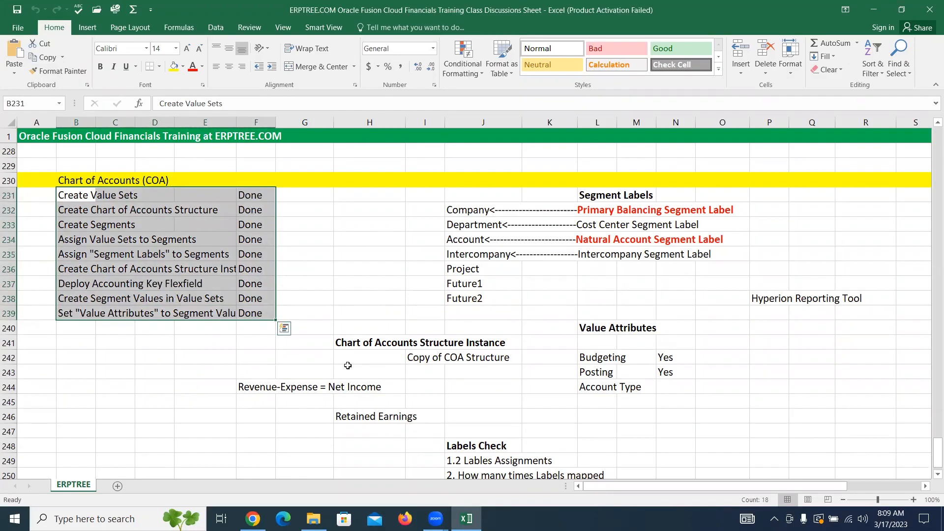
{"action": "scroll", "coordinate": [347, 364], "scroll_direction": "up", "scroll_amount": 1}
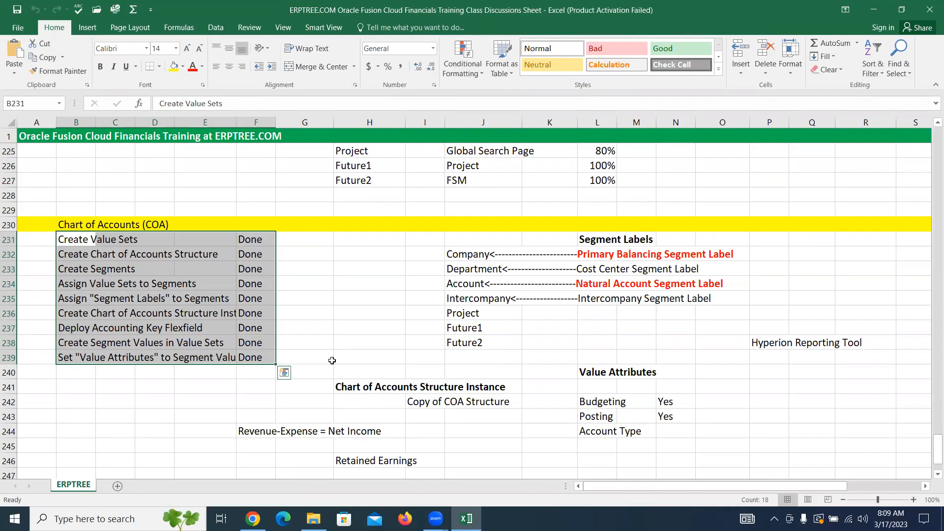
{"action": "left_click", "coordinate": [389, 75]}
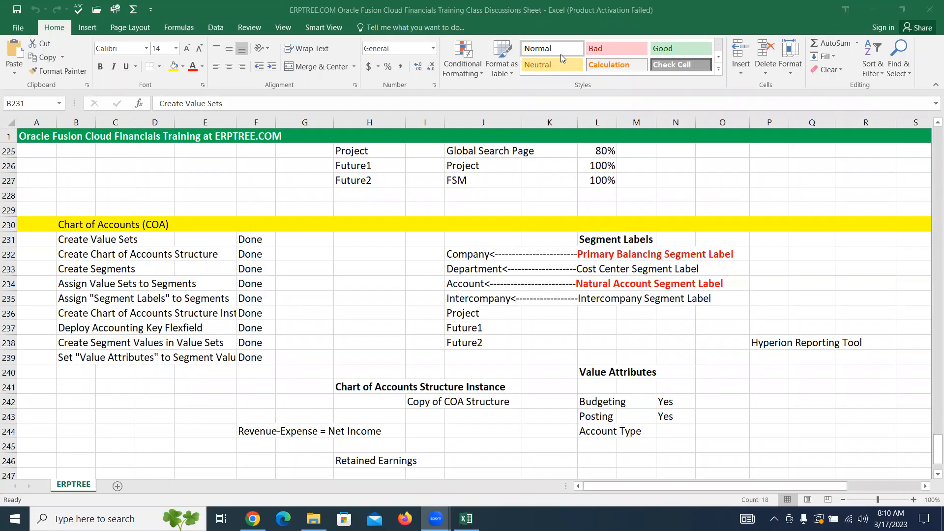
{"action": "left_click", "coordinate": [337, 299]}
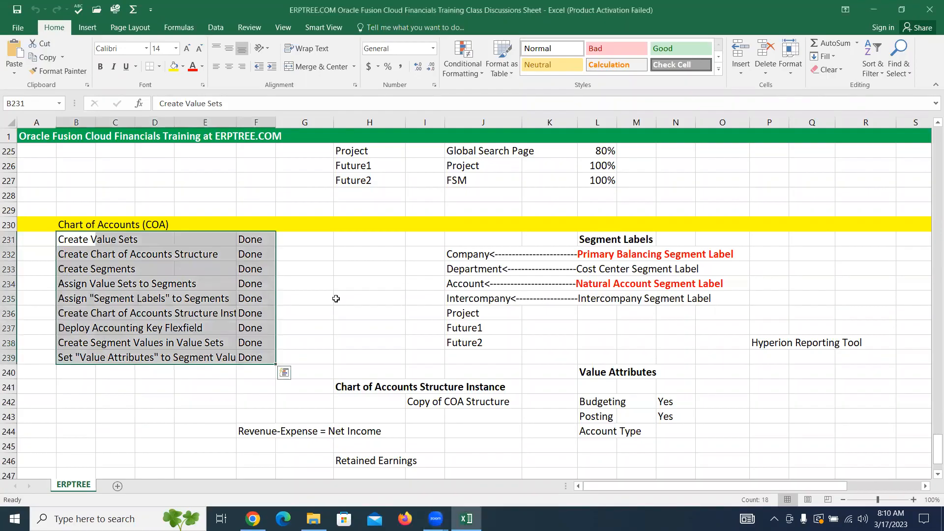
{"action": "left_click", "coordinate": [366, 349]}
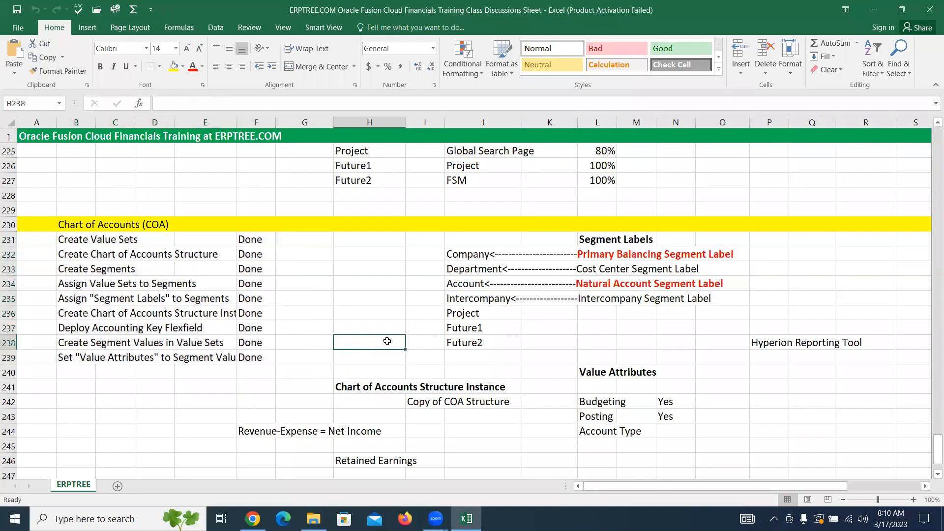
Step: Enter Calendar, Currency and Chart of Accounts (COA) in cells B252 to B254, below the existing notes
{"action": "scroll", "coordinate": [250, 376], "scroll_direction": "down", "scroll_amount": 5}
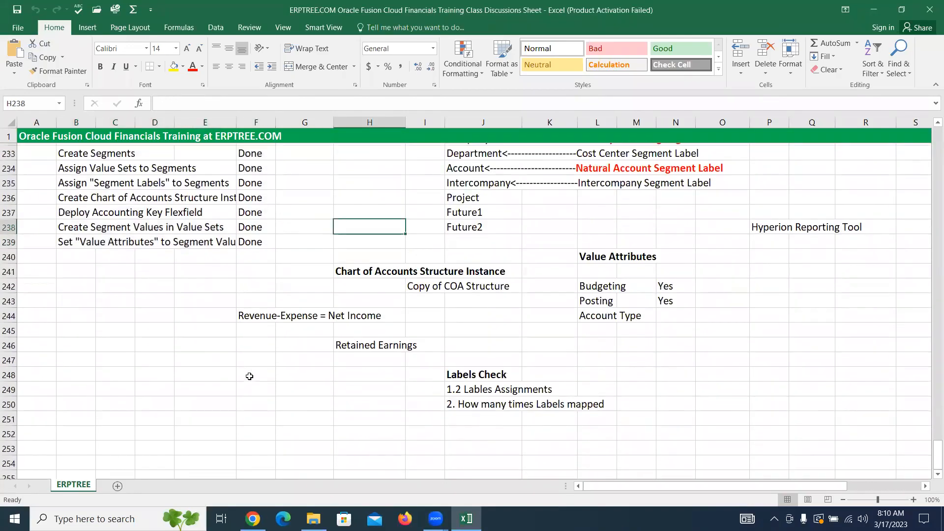
{"action": "left_click", "coordinate": [76, 330]}
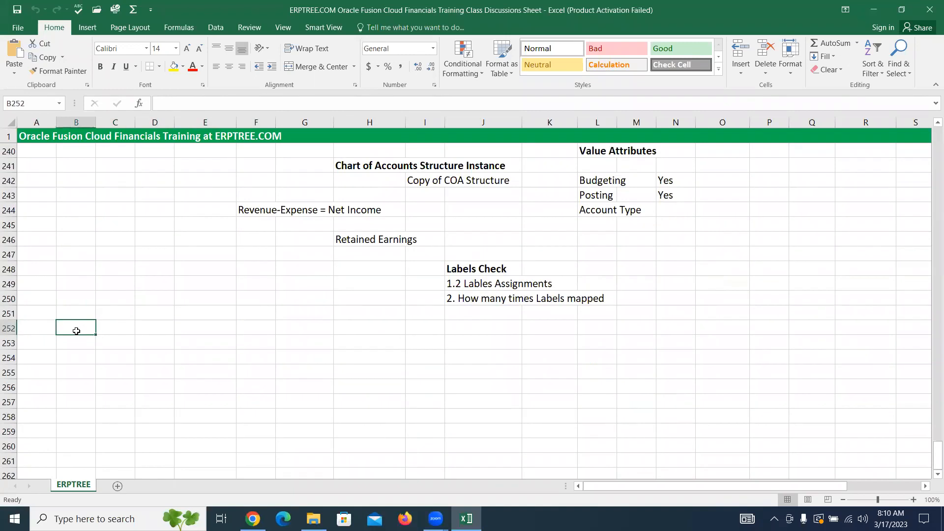
{"action": "type", "text": "Calendar"}
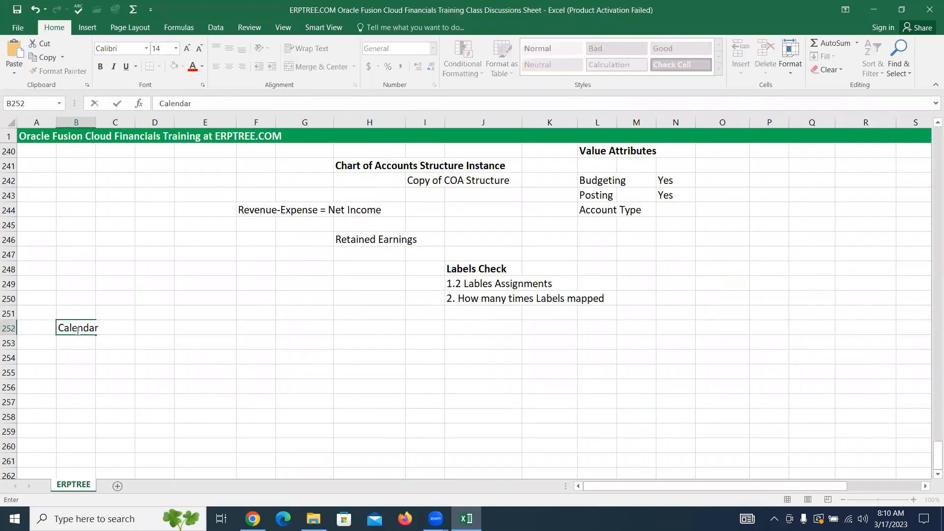
{"action": "key", "text": "Return"}
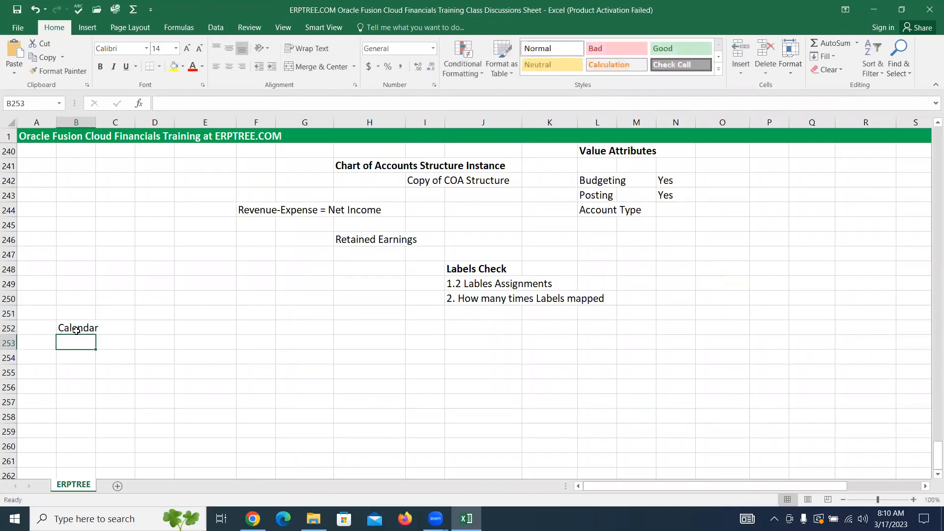
{"action": "type", "text": "Currency"}
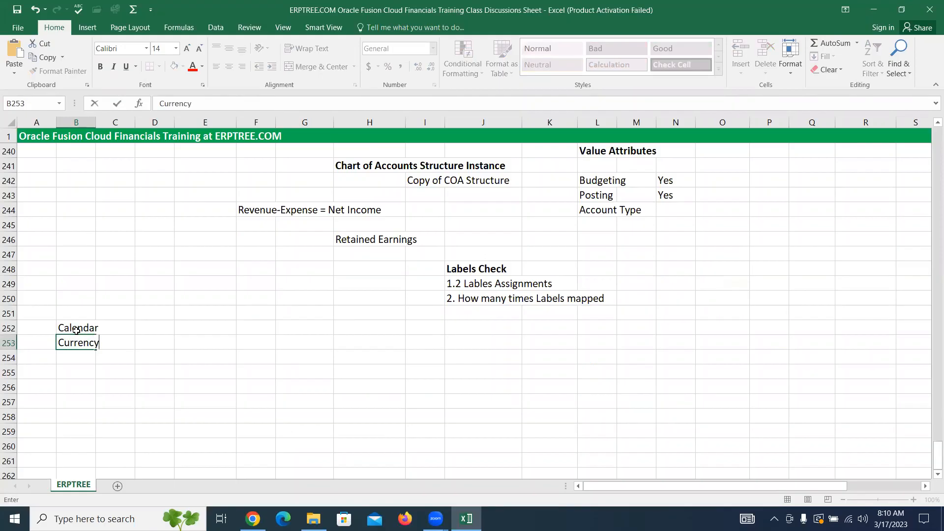
{"action": "key", "text": "Return"}
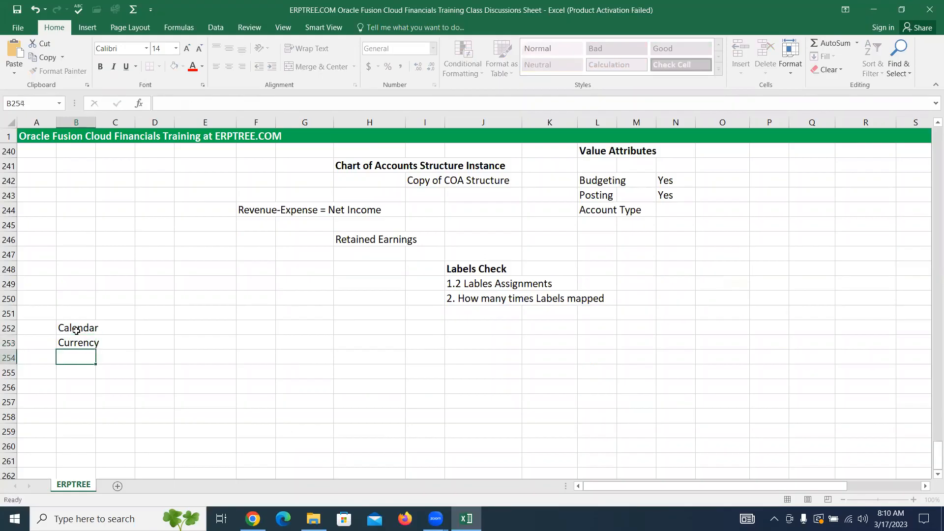
{"action": "type", "text": "Chart of Acc"}
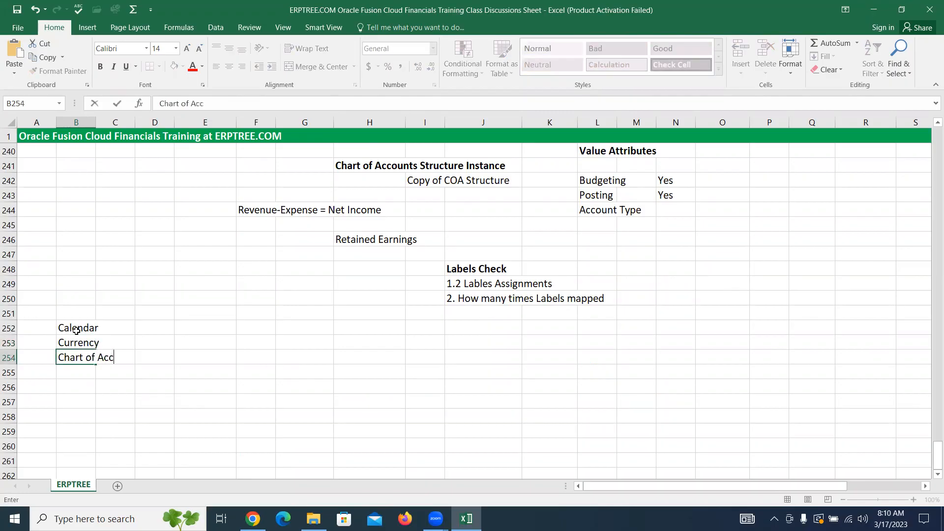
{"action": "type", "text": "ounts (COA)"}
{"action": "key", "text": "ctrl+Return"}
Step: Enter the note "3 C's" in cell E253, beside the Currency entry
{"action": "left_click", "coordinate": [76, 330]}
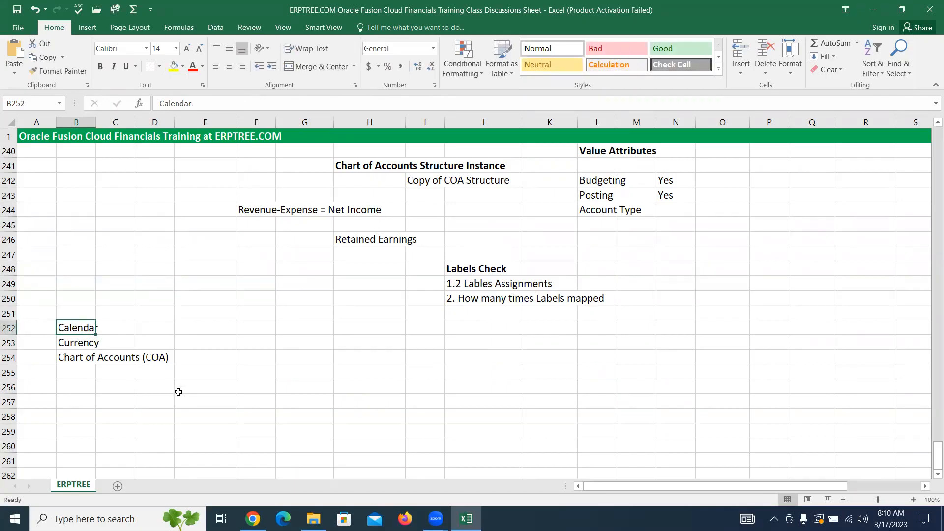
{"action": "key", "text": "Right"}
{"action": "key", "text": "Right"}
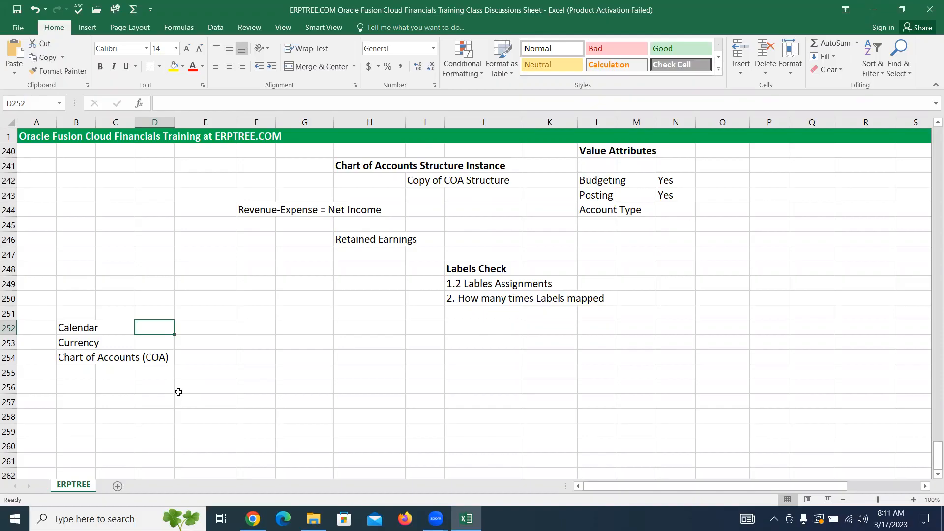
{"action": "left_click", "coordinate": [207, 346]}
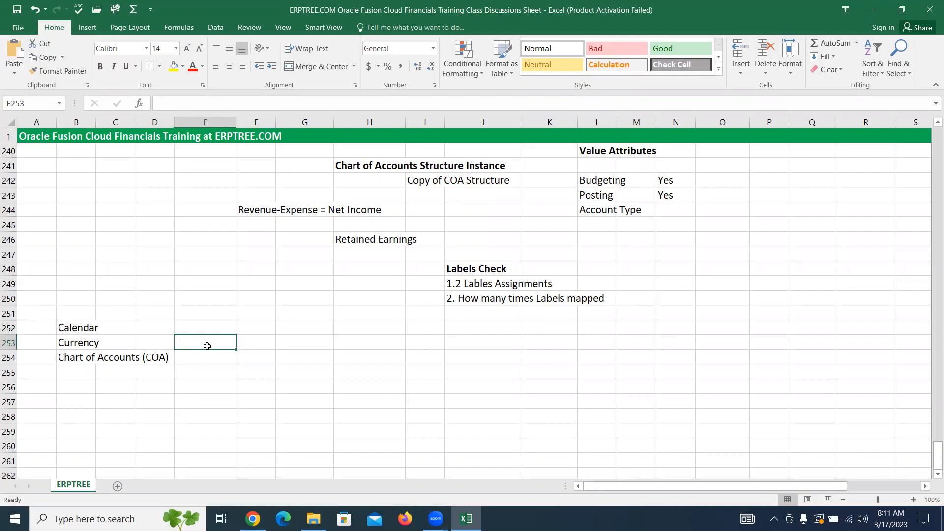
{"action": "type", "text": "3 C's"}
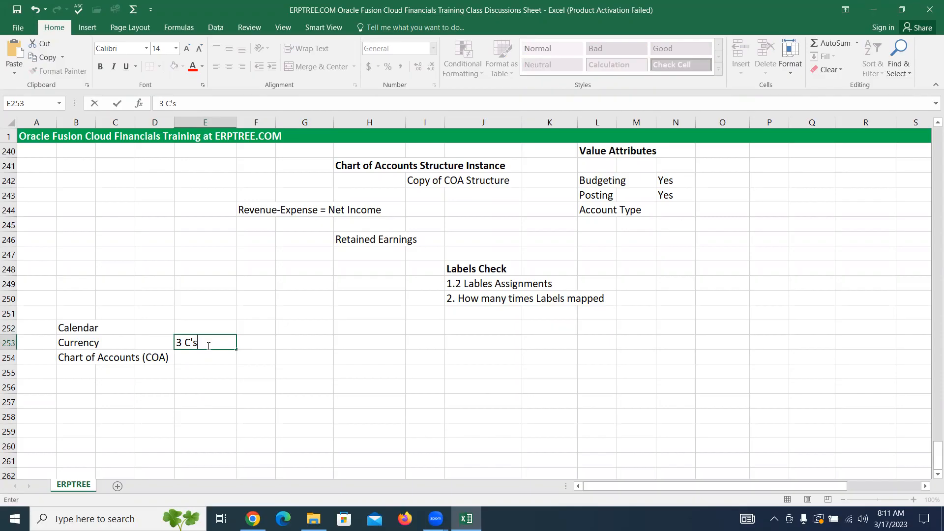
Step: Enter "Accounting Method - Accounting Rule-------->Accounting" in cell B255, below Chart of Accounts (COA)
{"action": "left_click", "coordinate": [77, 371]}
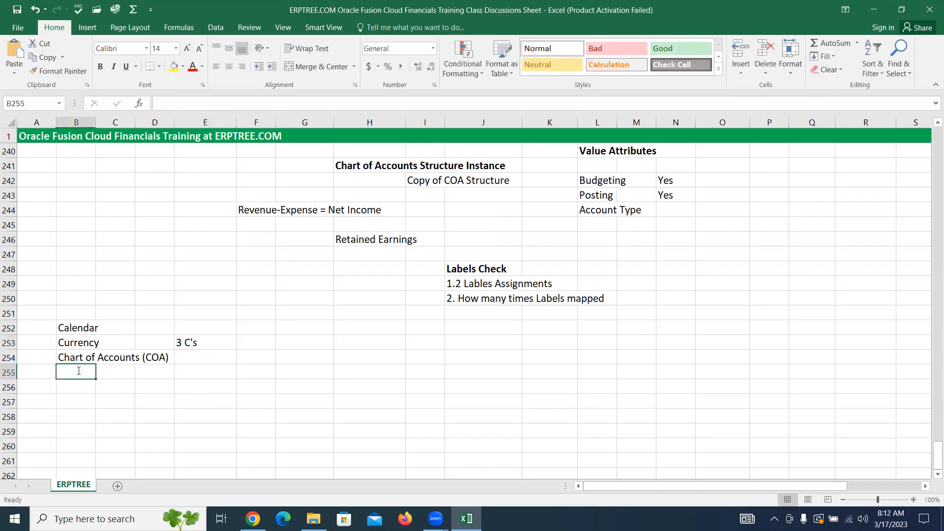
{"action": "type", "text": "Accounting Method"}
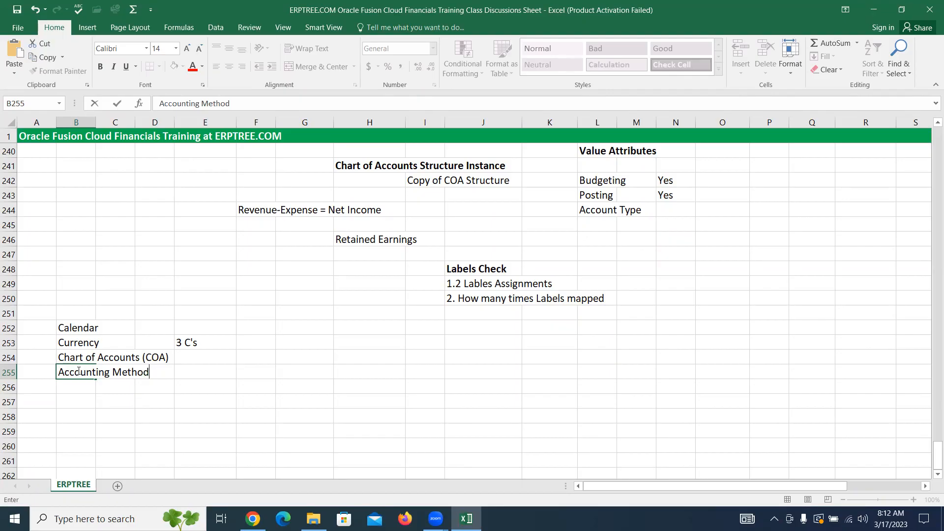
{"action": "type", "text": "- Accounting"}
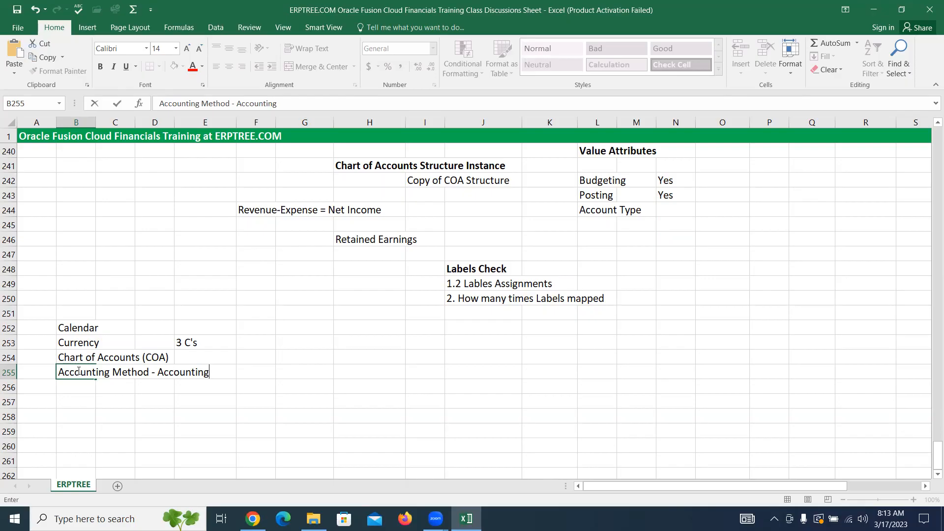
{"action": "type", "text": "Rule-------->Accounting"}
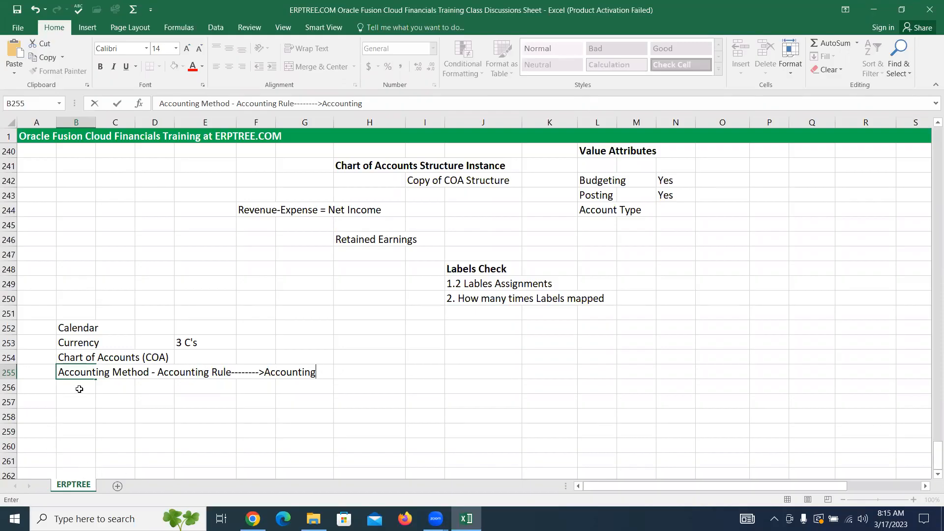
Step: Colour the first letter c of "Accounting Method" in cell B255 red
{"action": "left_click", "coordinate": [70, 375]}
{"action": "left_click", "coordinate": [71, 374]}
{"action": "left_click_drag", "start_coordinate": [70, 375], "coordinate": [66, 374]}
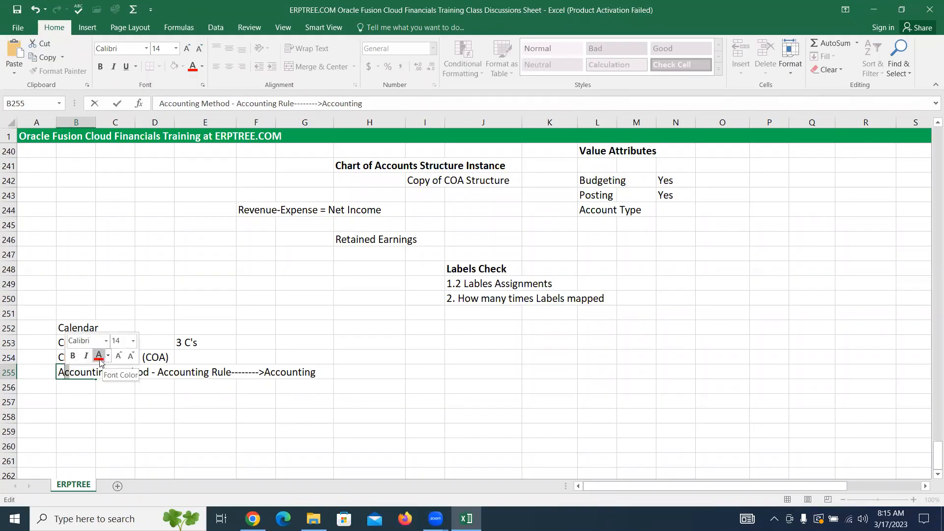
{"action": "left_click", "coordinate": [99, 360]}
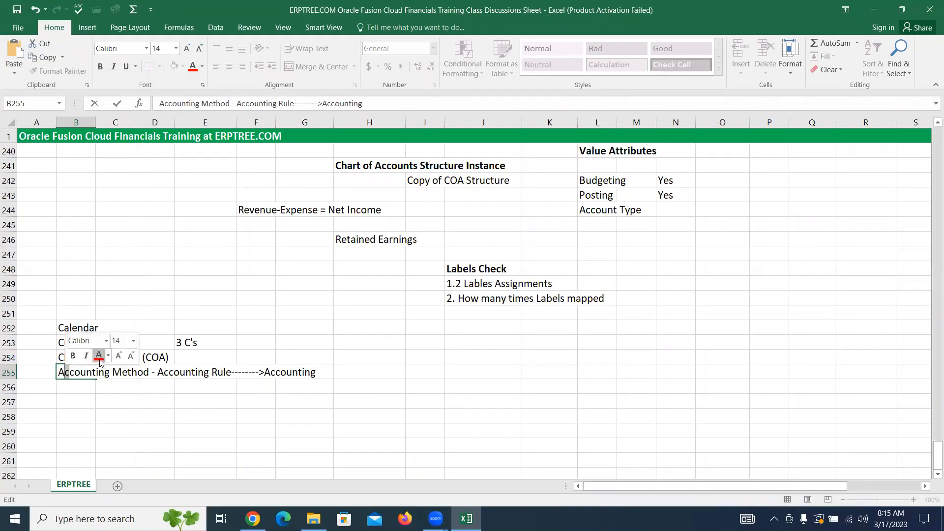
{"action": "left_click", "coordinate": [99, 387]}
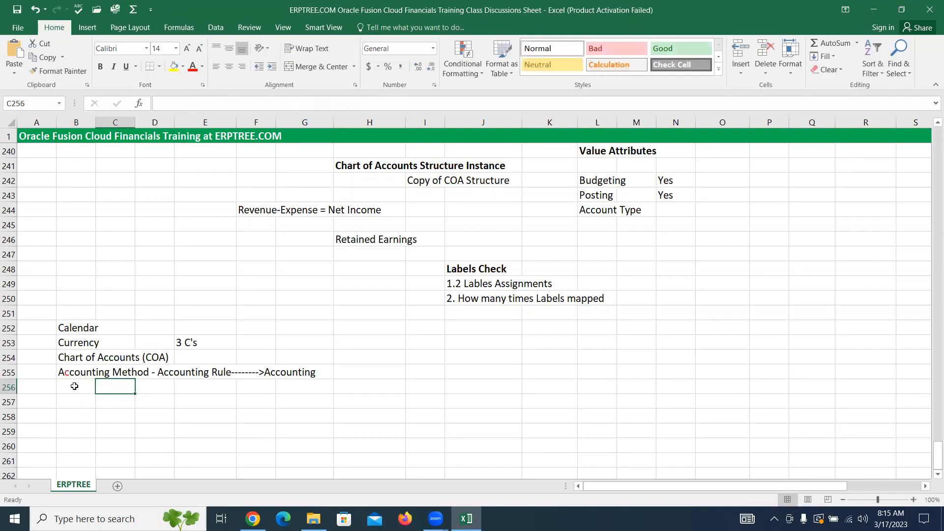
Step: Change the note in cell E253 to "4 C's"
{"action": "double_click", "coordinate": [180, 343]}
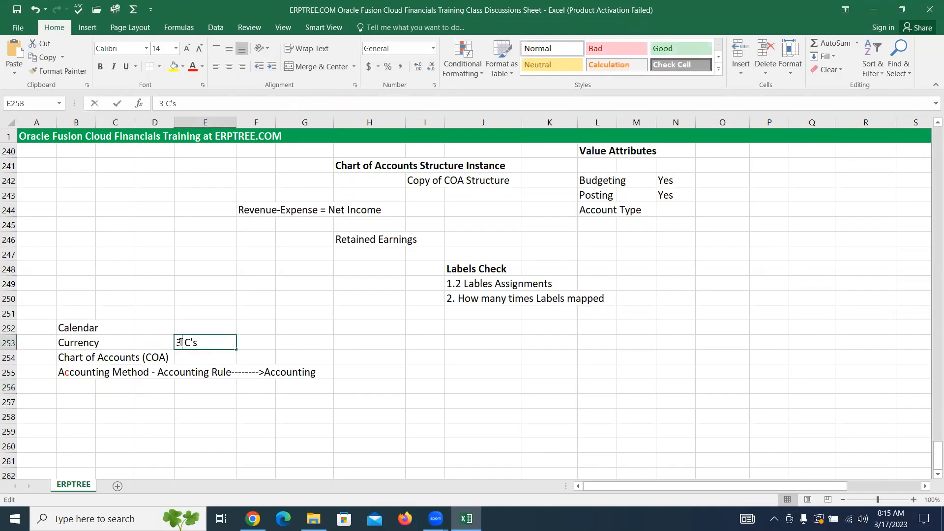
{"action": "left_click_drag", "start_coordinate": [180, 343], "coordinate": [177, 343]}
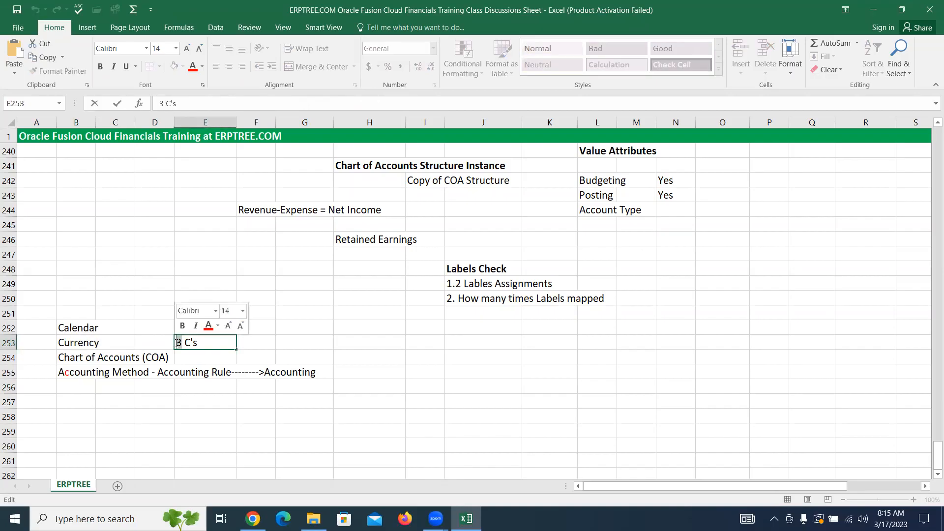
{"action": "type", "text": "4"}
{"action": "left_click", "coordinate": [279, 400]}
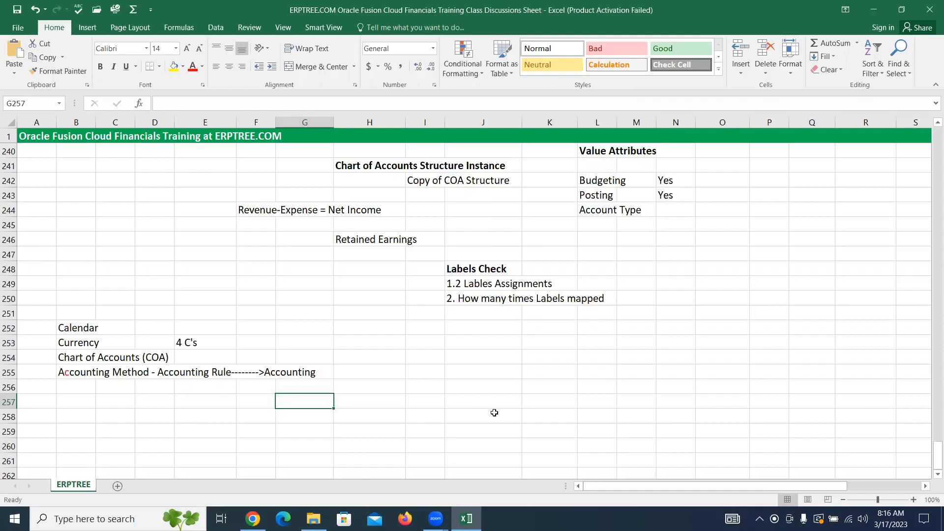
Step: Review the new ledger component list, plus the General Ledger and subledger entries under Oracle Fusion Financials Applications in rows 49 to 53
{"action": "left_click_drag", "start_coordinate": [54, 328], "coordinate": [150, 354]}
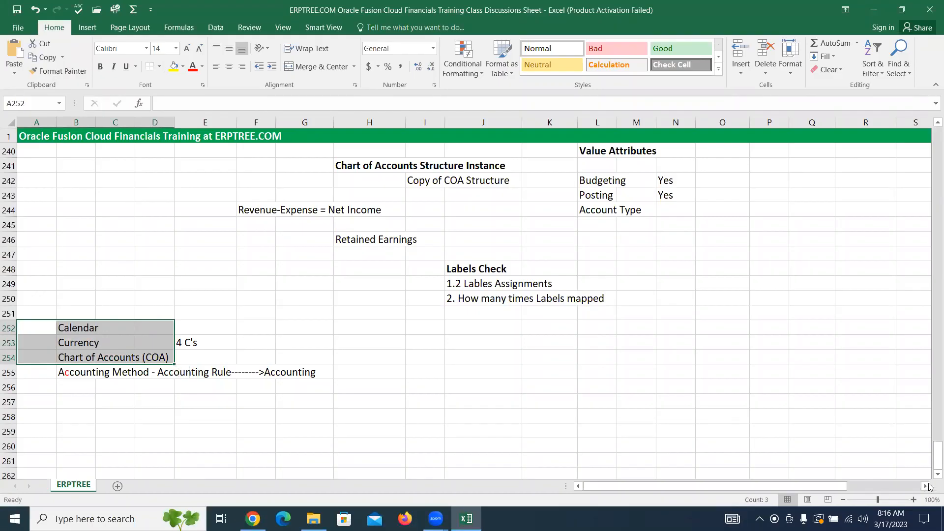
{"action": "left_click_drag", "start_coordinate": [931, 461], "coordinate": [898, 200]}
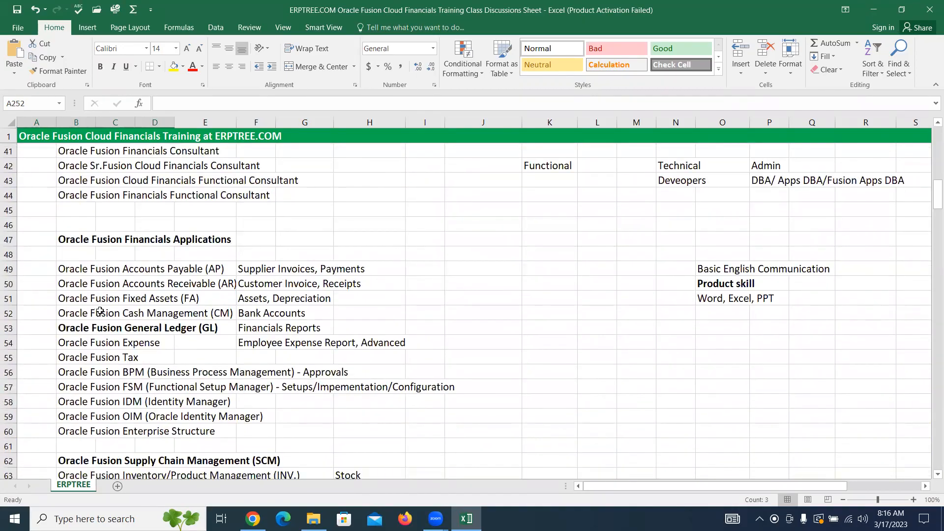
{"action": "left_click_drag", "start_coordinate": [68, 329], "coordinate": [320, 325]}
{"action": "left_click_drag", "start_coordinate": [249, 268], "coordinate": [371, 315]}
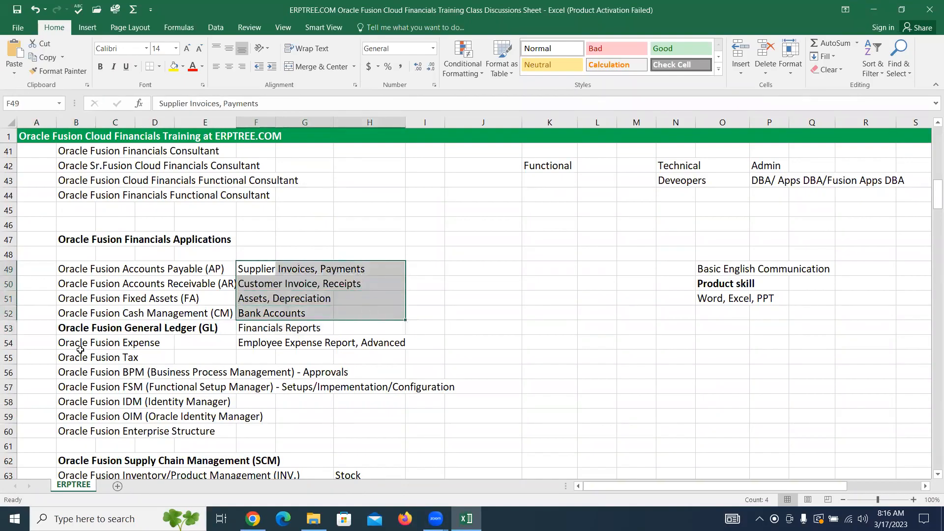
{"action": "left_click_drag", "start_coordinate": [57, 327], "coordinate": [337, 328]}
{"action": "left_click_drag", "start_coordinate": [62, 270], "coordinate": [345, 312]}
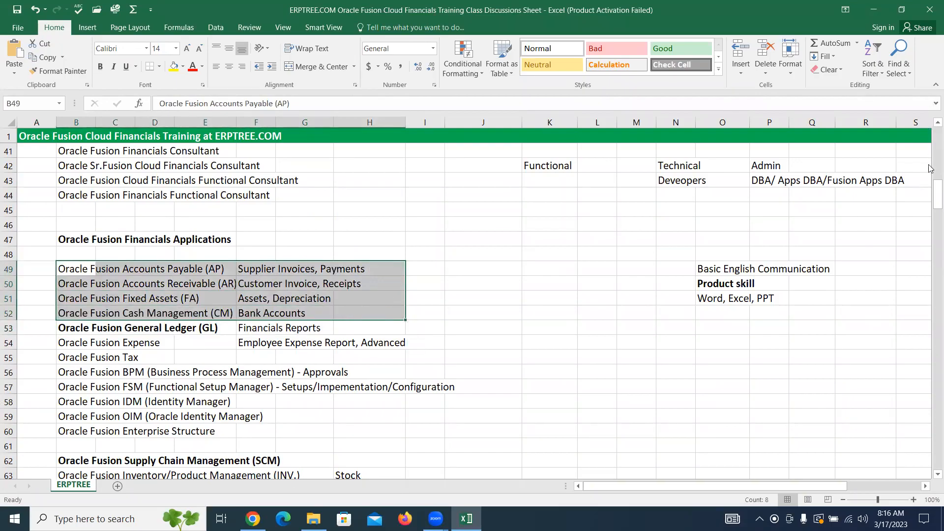
Step: Enter the bold heading "Primary Ledger (PL)" in cell B251, directly above Calendar
{"action": "left_click_drag", "start_coordinate": [937, 197], "coordinate": [931, 514]}
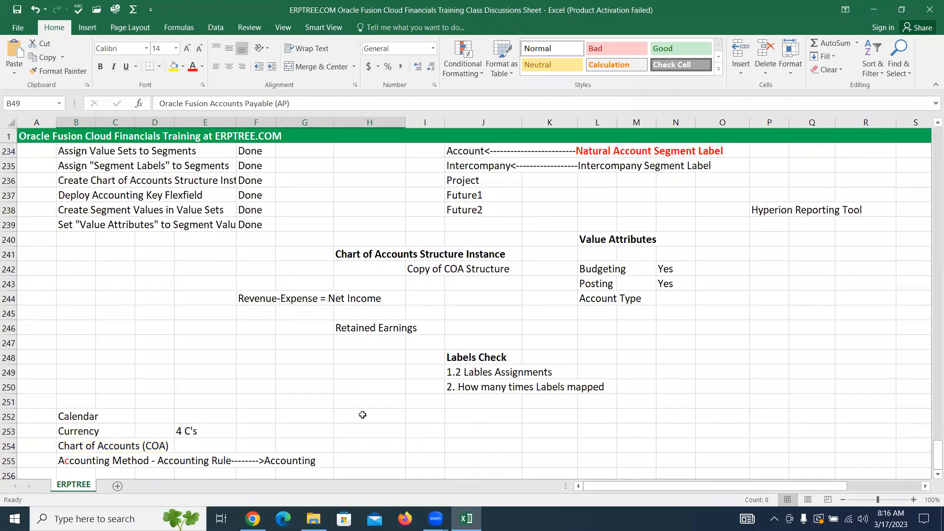
{"action": "scroll", "coordinate": [185, 373], "scroll_direction": "up", "scroll_amount": 1}
{"action": "scroll", "coordinate": [186, 373], "scroll_direction": "down", "scroll_amount": 1}
{"action": "scroll", "coordinate": [930, 477], "scroll_direction": "down", "scroll_amount": 1}
{"action": "scroll", "coordinate": [931, 477], "scroll_direction": "down", "scroll_amount": 2}
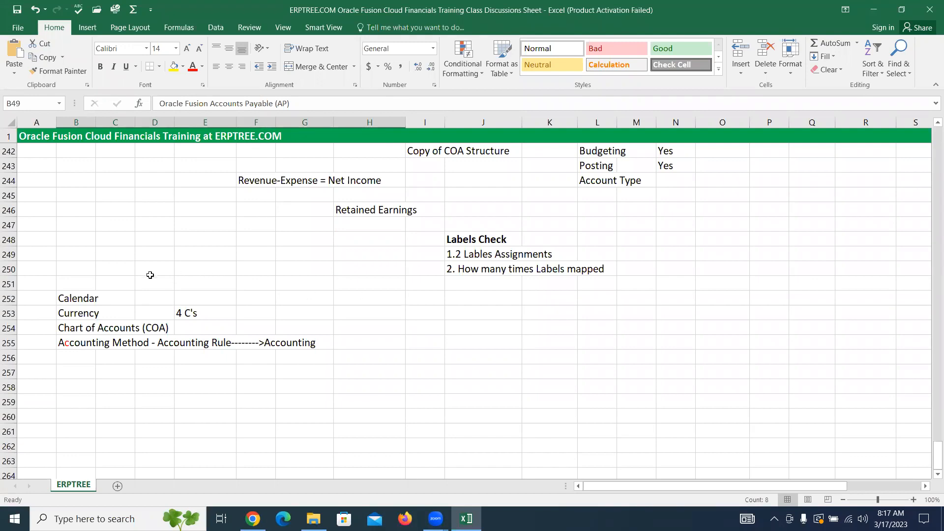
{"action": "left_click", "coordinate": [76, 284]}
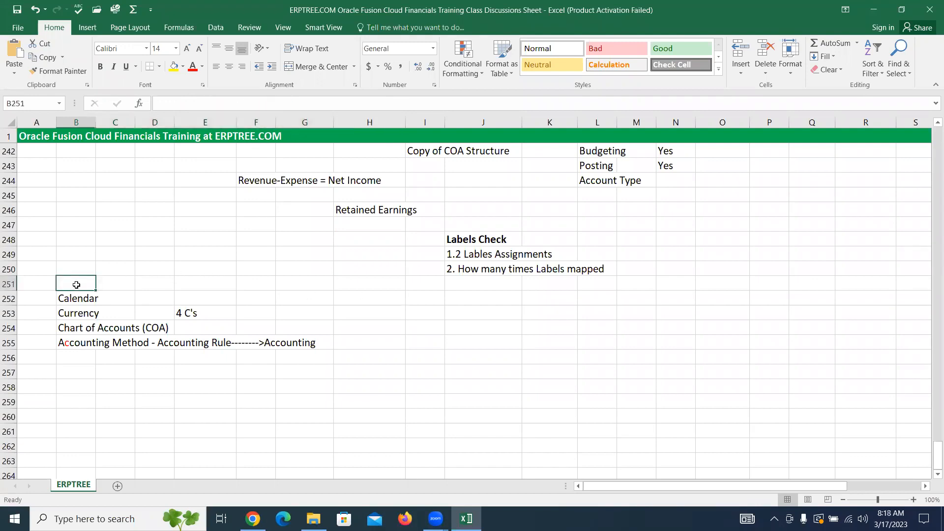
{"action": "type", "text": "Pri"}
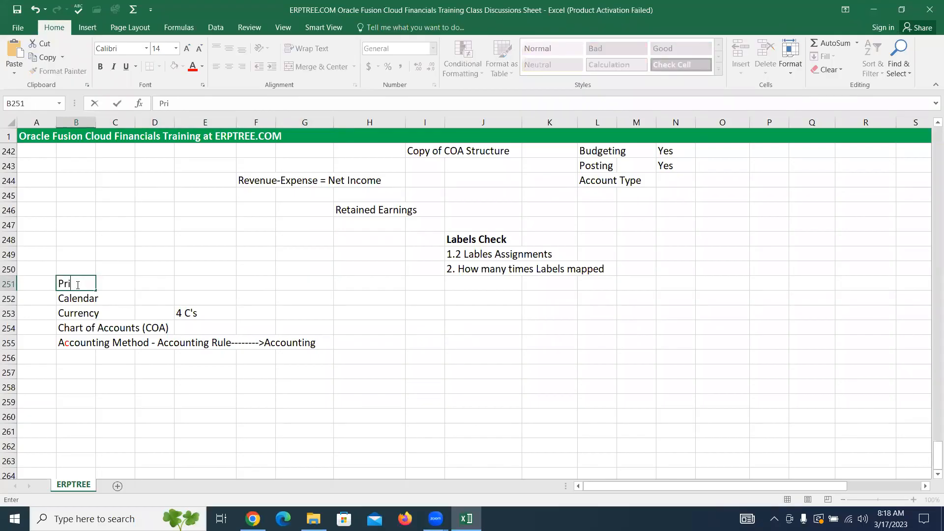
{"action": "type", "text": "mary Ledge"}
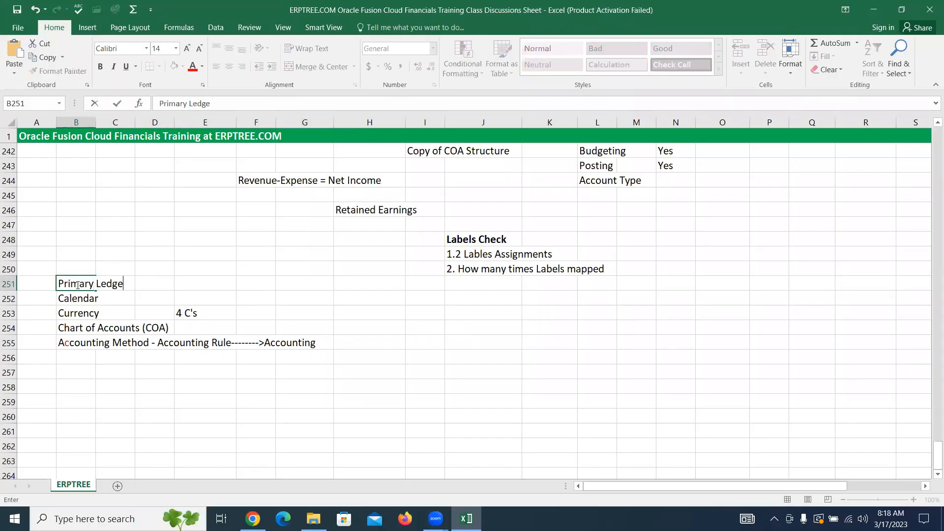
{"action": "type", "text": "r (PL)"}
{"action": "key", "text": "ctrl+Return"}
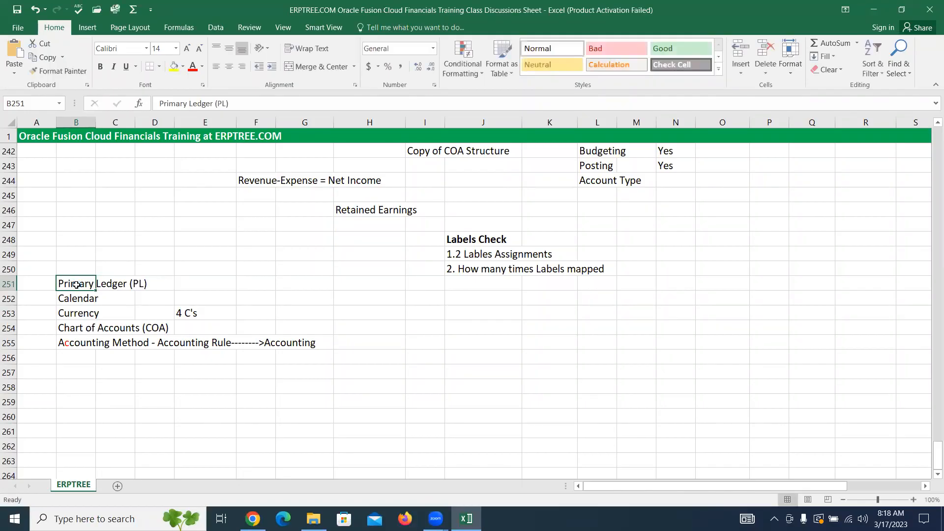
{"action": "key", "text": "ctrl+b"}
{"action": "left_click", "coordinate": [145, 399]}
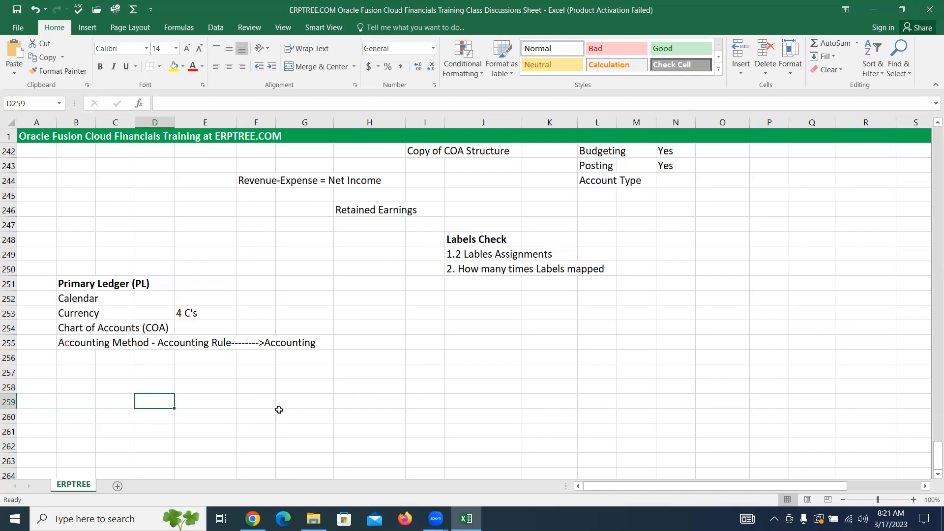
Step: Enter "Create Primary Ledger" in cell B258, below the ledger component list
{"action": "left_click", "coordinate": [77, 387]}
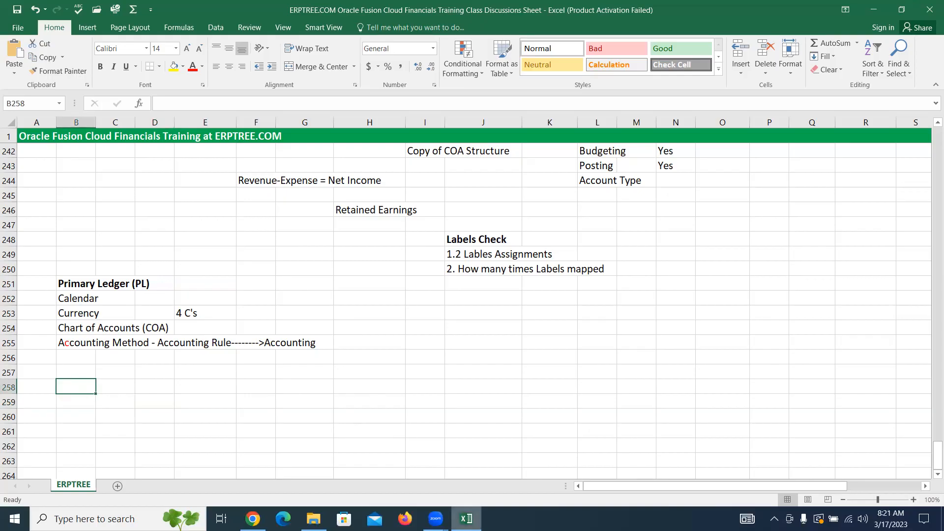
{"action": "mouse_move", "coordinate": [466, 519]}
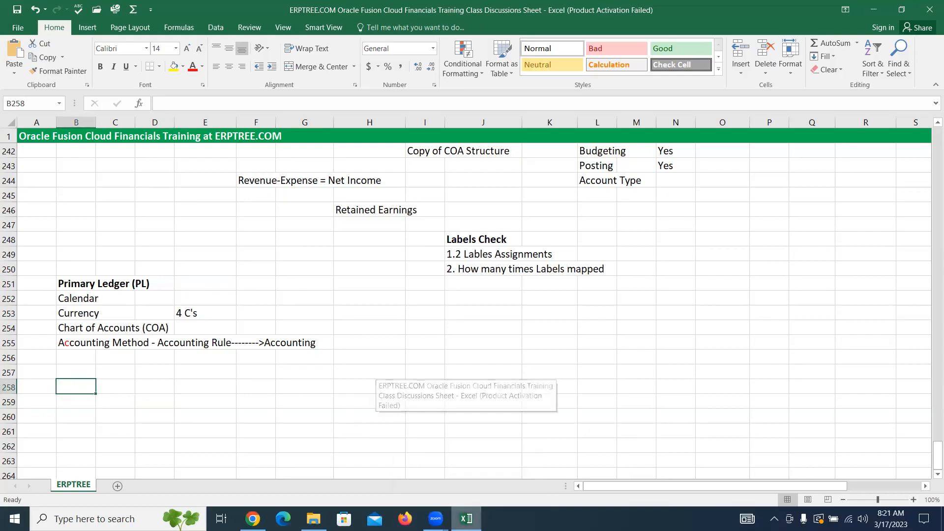
{"action": "type", "text": "s"}
{"action": "key", "text": "BackSpace"}
{"action": "type", "text": "C"}
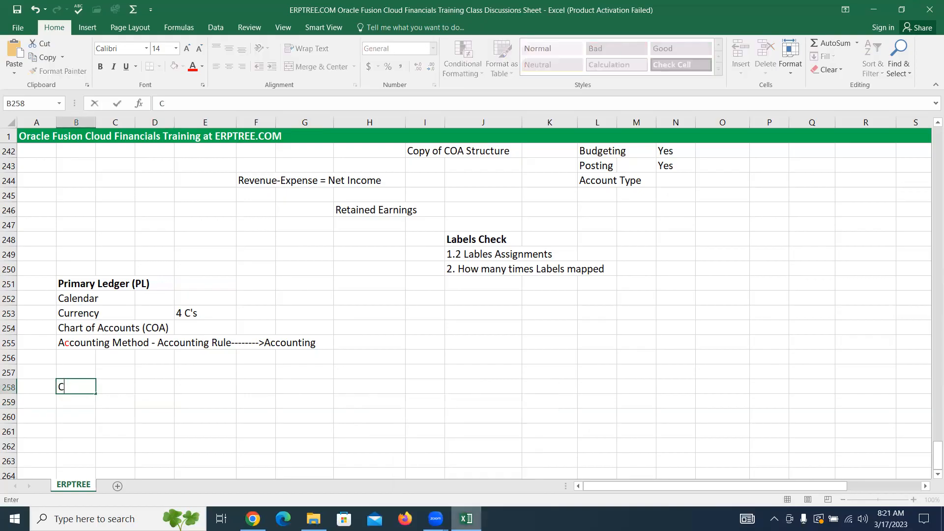
{"action": "type", "text": "reate Primary Ledger"}
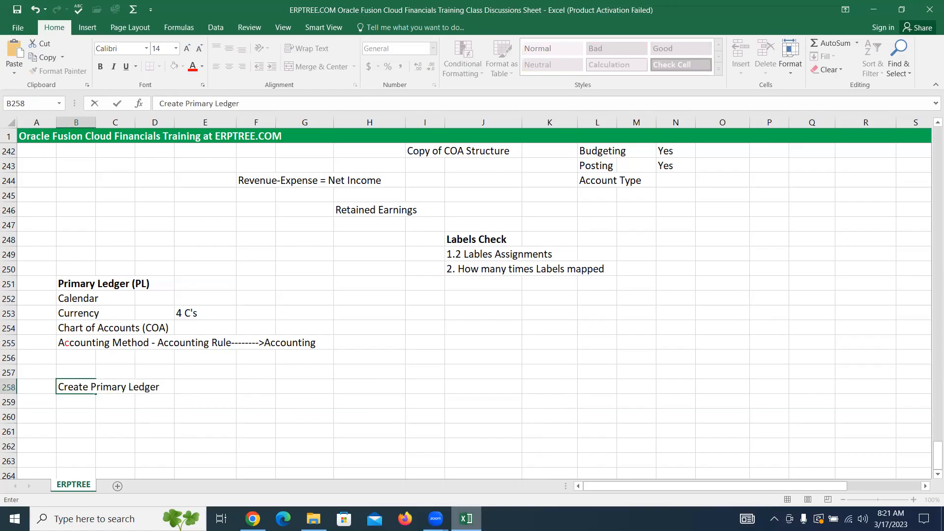
{"action": "key", "text": "Return"}
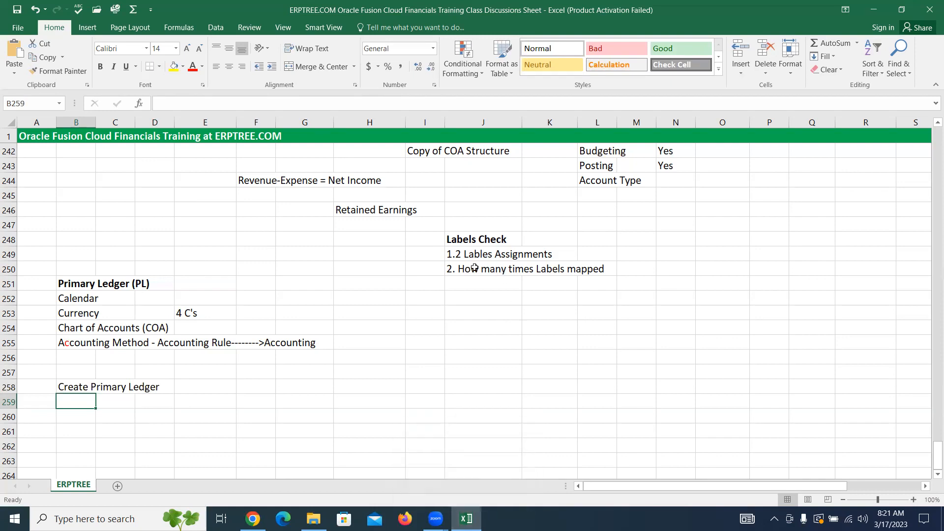
Step: Enter "Set Ledger Options" in cell B259 as the second ledger setup task
{"action": "left_click", "coordinate": [354, 210]}
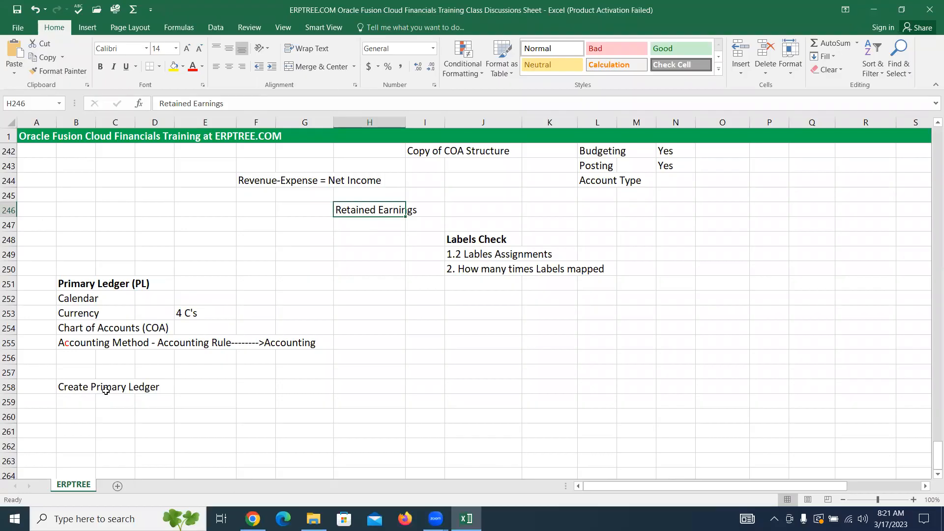
{"action": "left_click", "coordinate": [84, 400]}
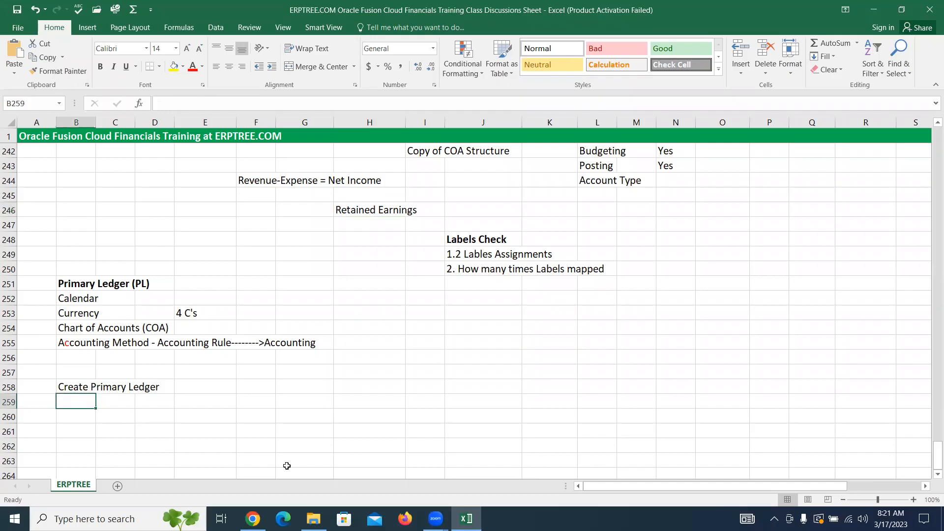
{"action": "type", "text": "Set"}
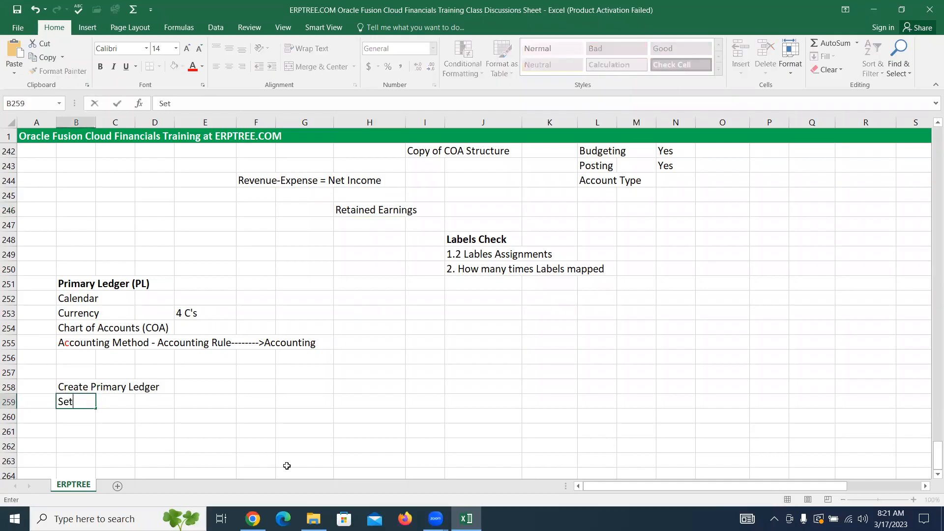
{"action": "type", "text": " Ledger Options"}
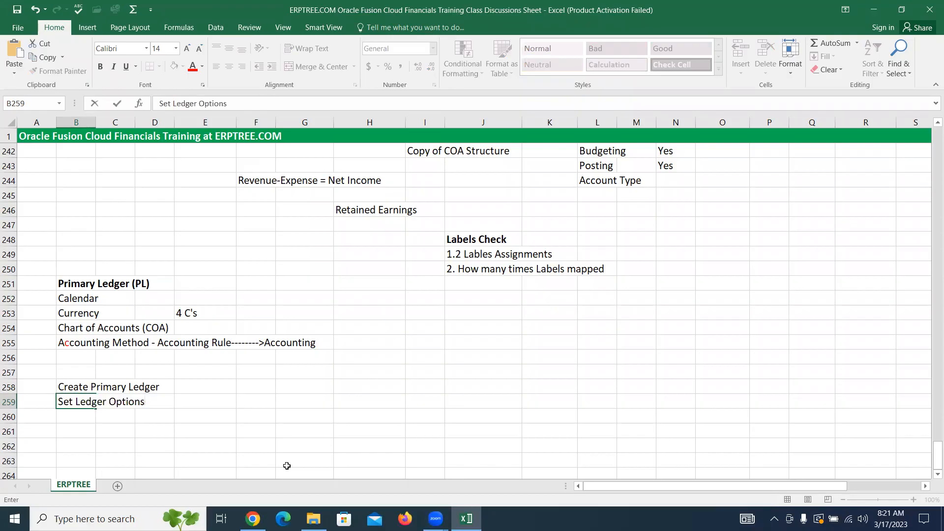
{"action": "key", "text": "Return"}
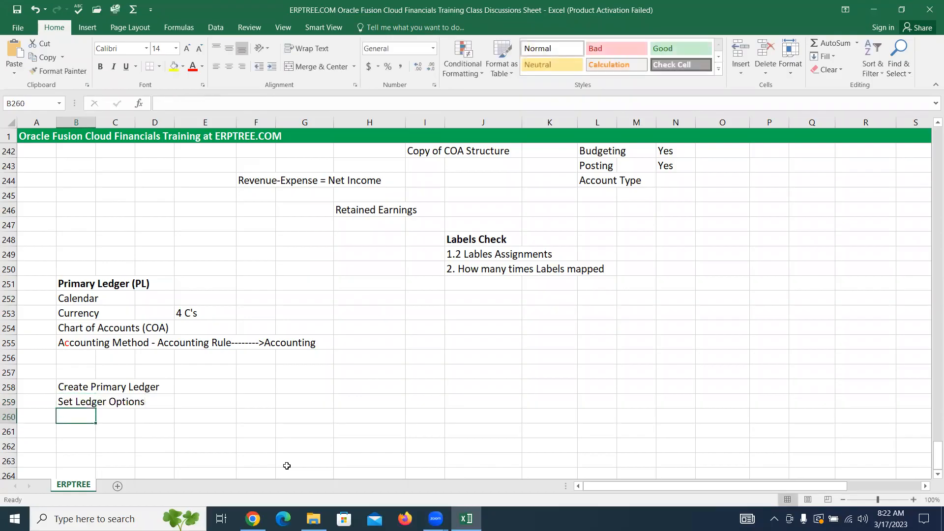
Step: Enter "Complete Primary Ledger" in cell B260 as the third ledger setup task
{"action": "type", "text": "C"}
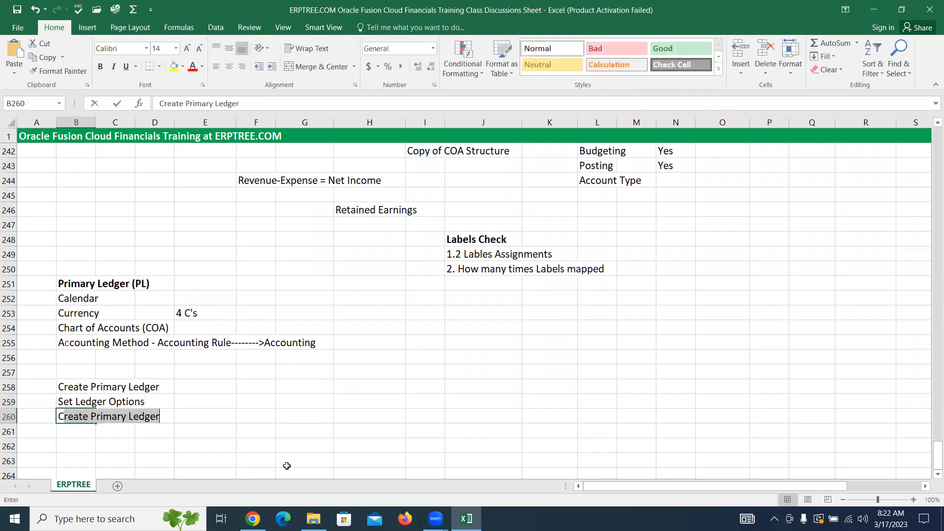
{"action": "type", "text": "omplete"}
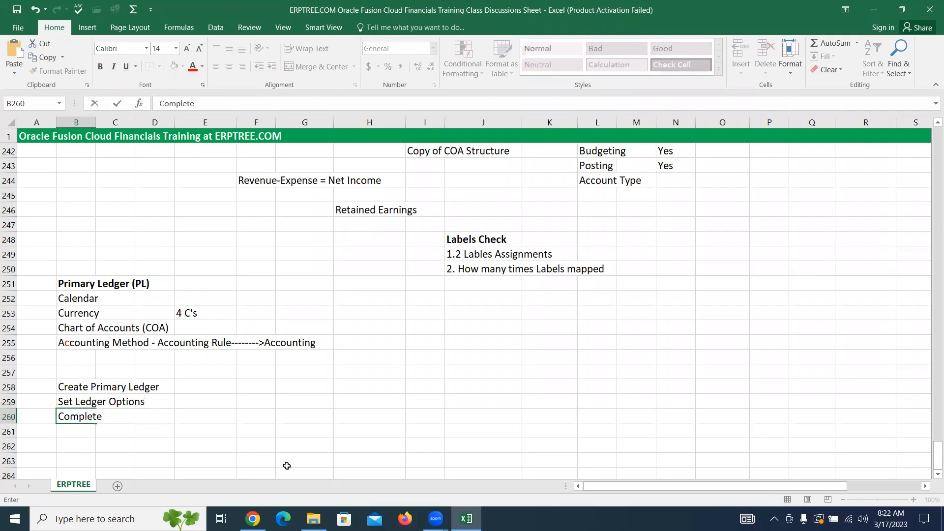
{"action": "type", "text": " Primary Ledger"}
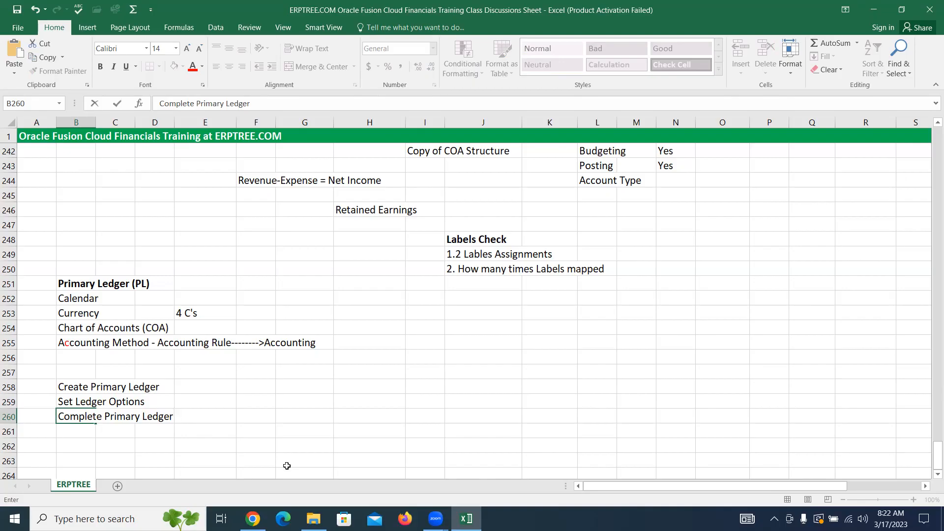
{"action": "key", "text": "ctrl+Return"}
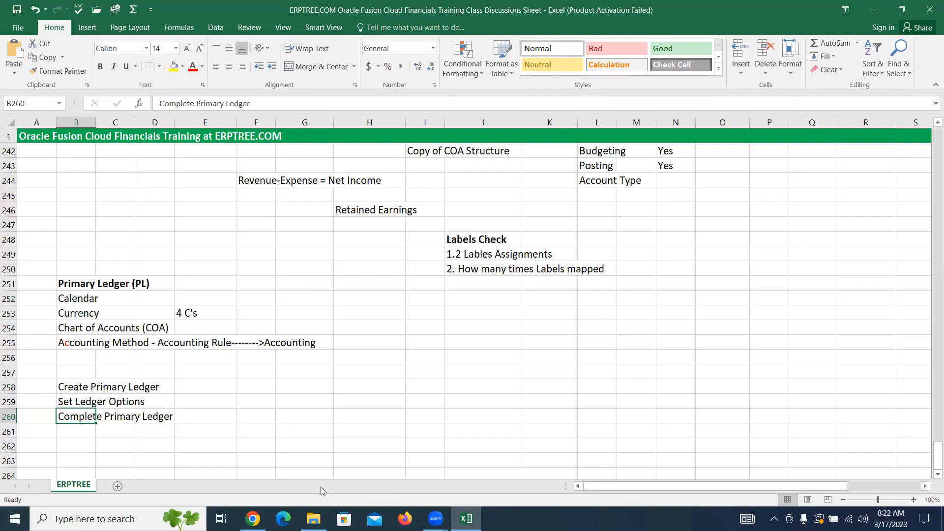
Step: Switch to Oracle Fusion Cloud Applications in Chrome and open Setup and Maintenance
{"action": "mouse_move", "coordinate": [252, 518]}
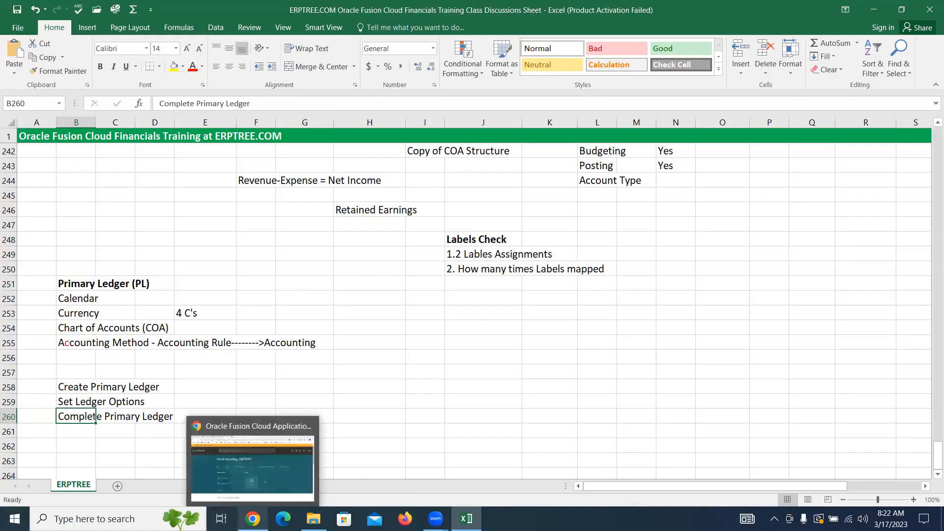
{"action": "left_click", "coordinate": [274, 482]}
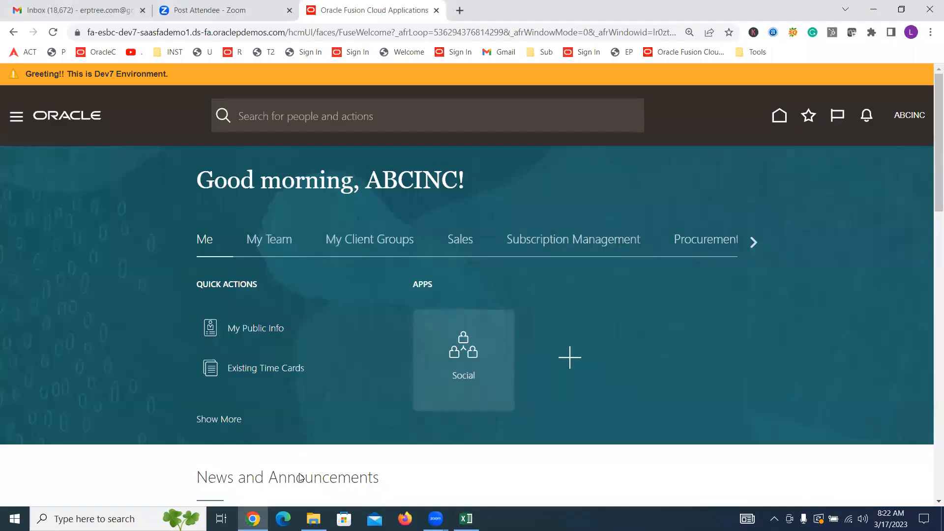
{"action": "left_click", "coordinate": [910, 115]}
{"action": "left_click", "coordinate": [716, 317]}
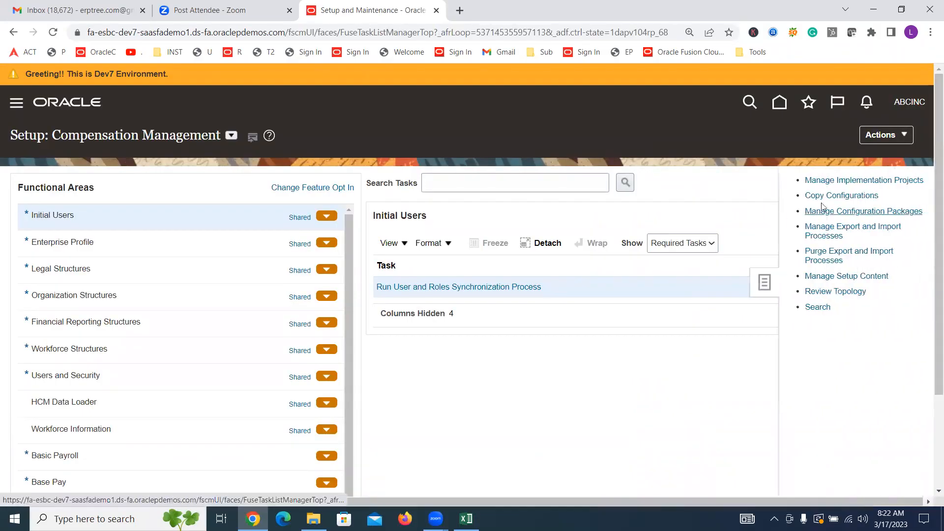
Step: Open the ABCINC Implementation Project from the implementation projects overview
{"action": "left_click", "coordinate": [825, 182]}
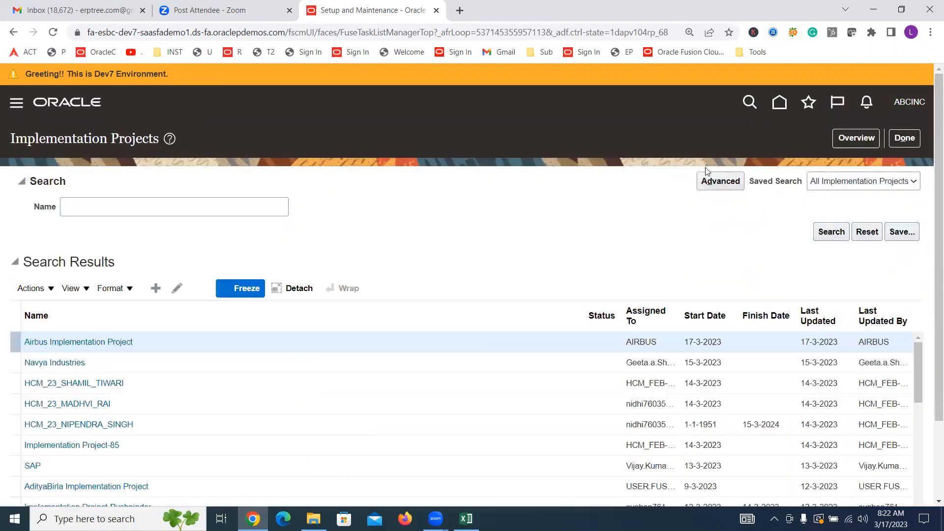
{"action": "left_click", "coordinate": [847, 141]}
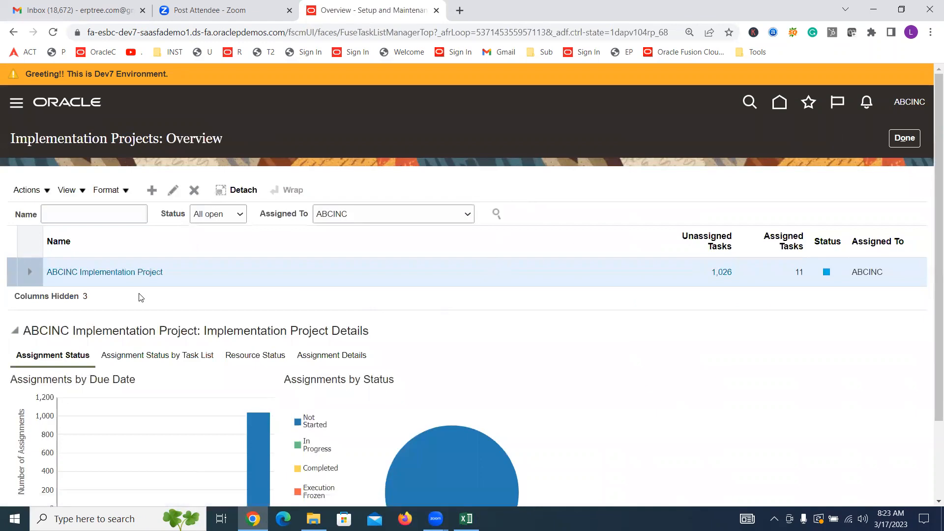
{"action": "left_click", "coordinate": [141, 272]}
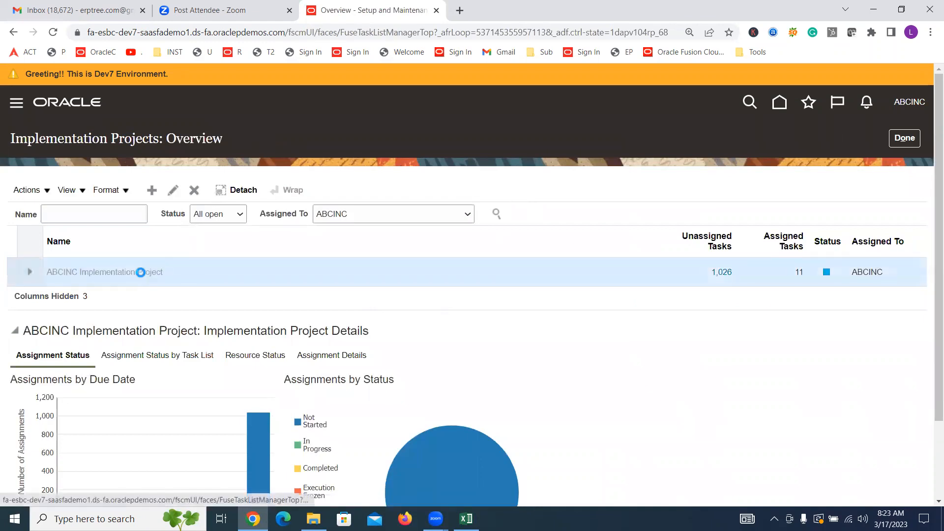
Step: Search the implementation project's tasks for "Primary Ledger"
{"action": "left_click", "coordinate": [86, 315]}
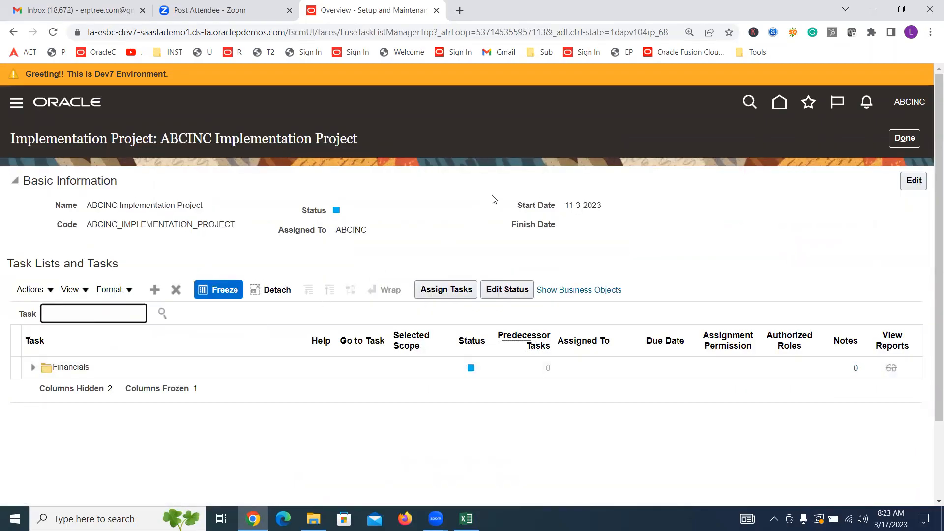
{"action": "type", "text": "Primary Ledger"}
{"action": "key", "text": "Return"}
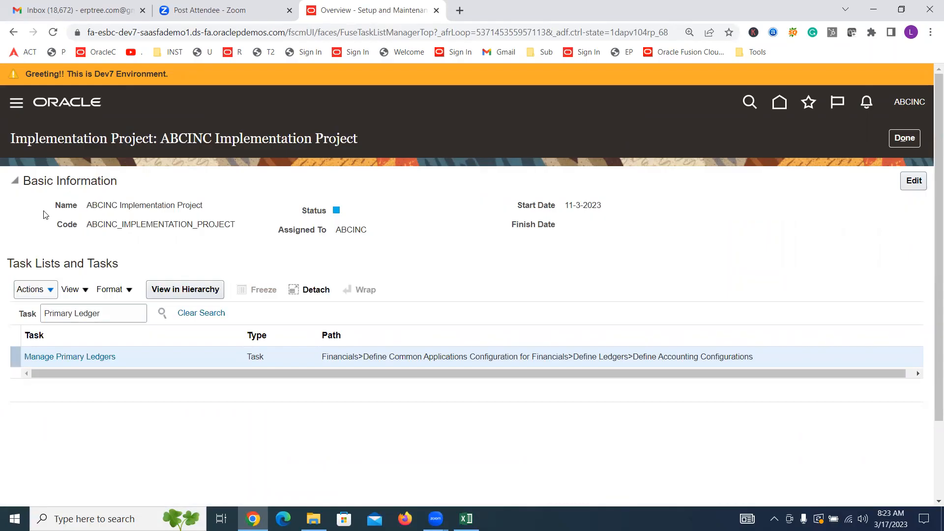
Step: Locate Manage Primary Ledgers in the project's task hierarchy, go to the task, and look through the existing primary ledgers
{"action": "left_click", "coordinate": [81, 359]}
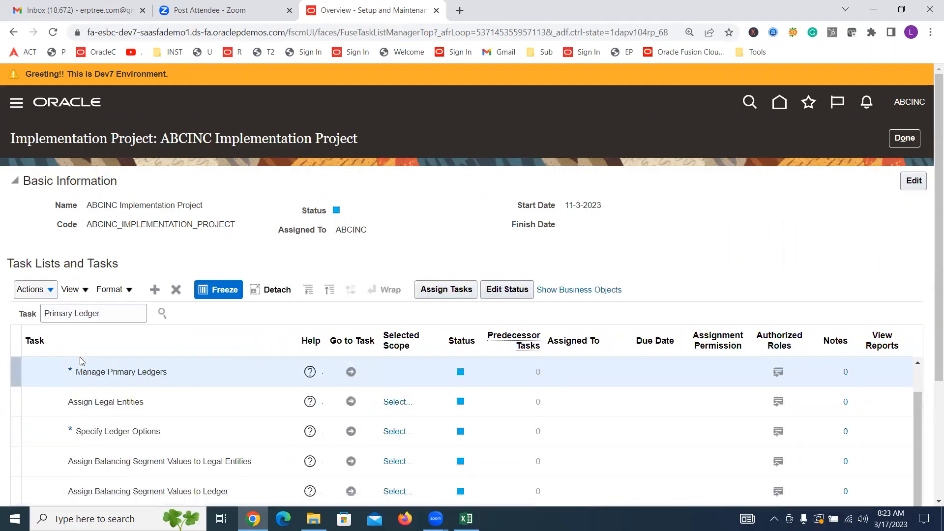
{"action": "scroll", "coordinate": [385, 240], "scroll_direction": "down", "scroll_amount": 1}
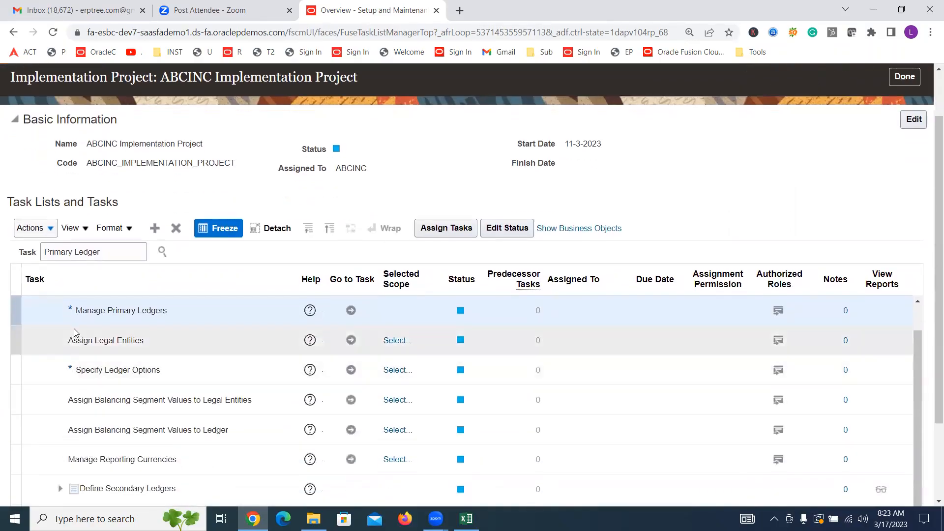
{"action": "left_click", "coordinate": [350, 310]}
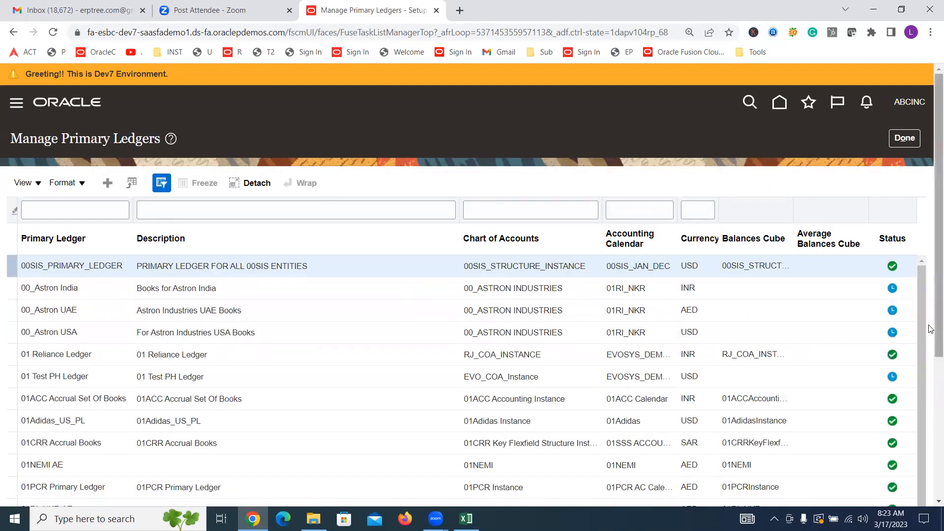
{"action": "left_click_drag", "start_coordinate": [931, 178], "coordinate": [931, 350]}
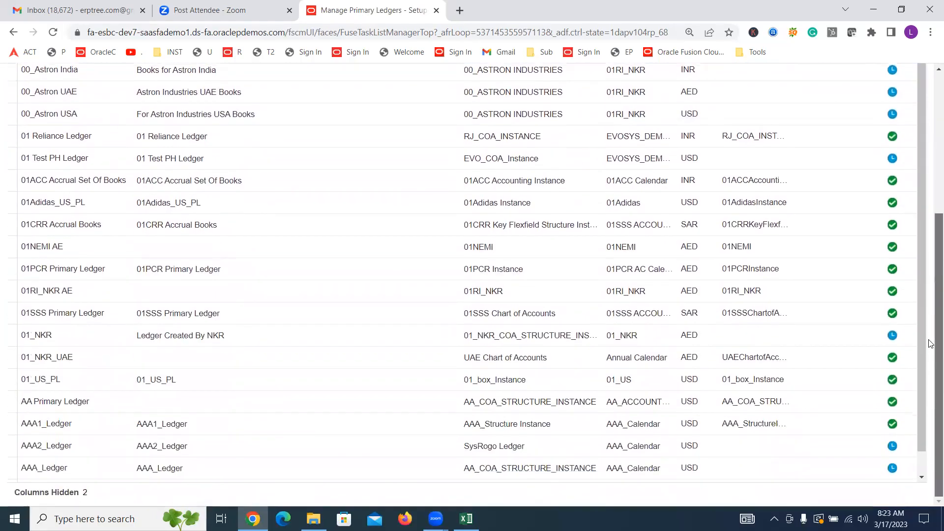
{"action": "scroll", "coordinate": [928, 315], "scroll_direction": "up", "scroll_amount": 5}
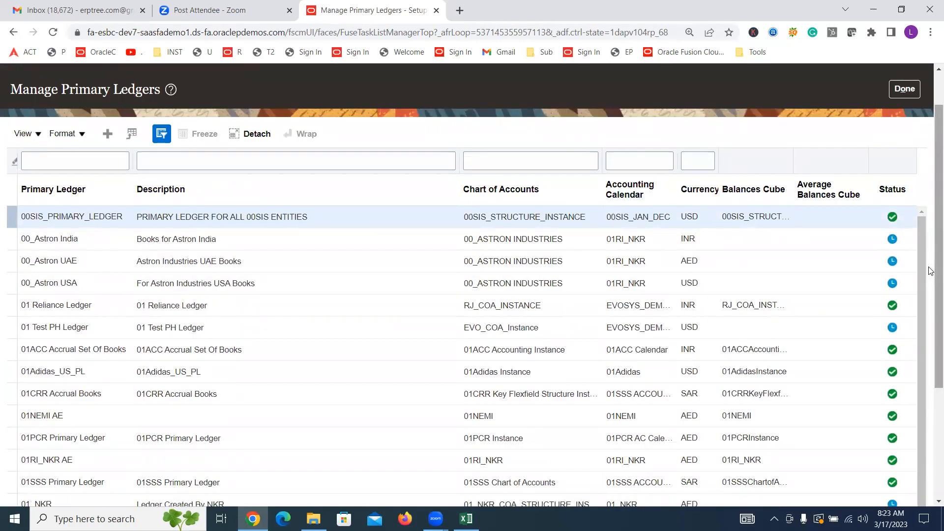
{"action": "scroll", "coordinate": [929, 270], "scroll_direction": "up", "scroll_amount": 1}
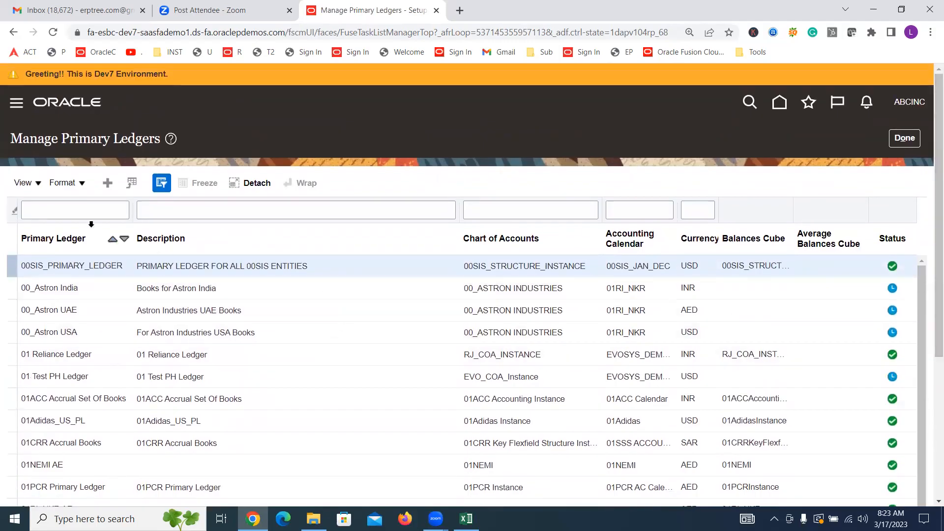
Step: Filter the ledger list by primary ledger name and start creating a primary ledger named "ABCINC US Primary Ledger"
{"action": "left_click", "coordinate": [88, 213]}
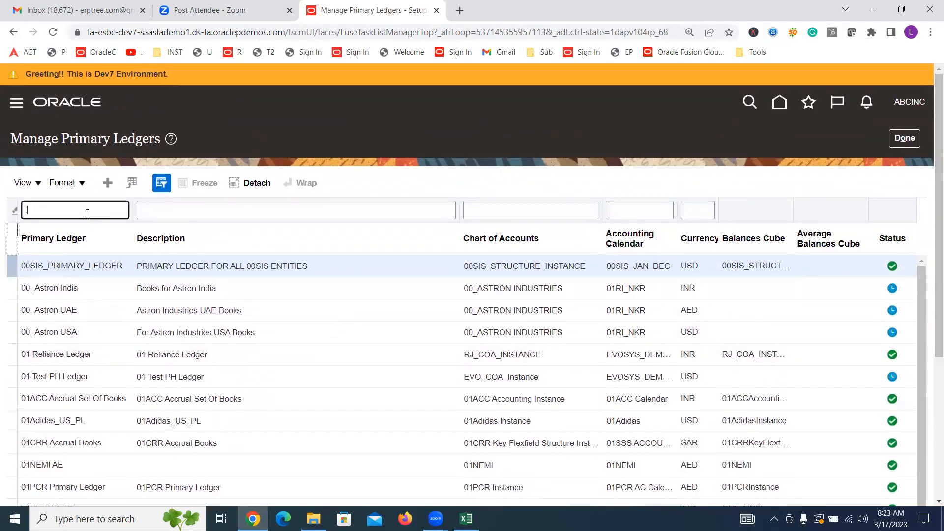
{"action": "key", "text": "Return"}
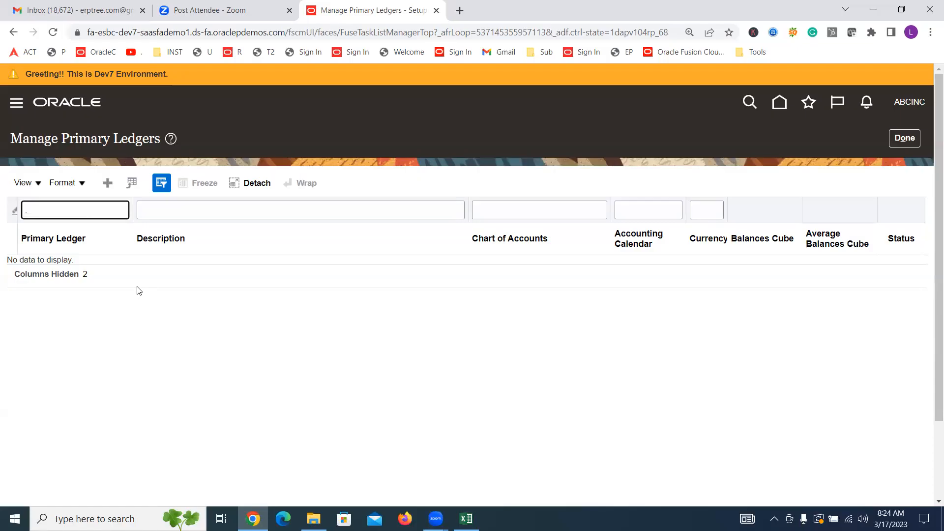
{"action": "left_click", "coordinate": [105, 184]}
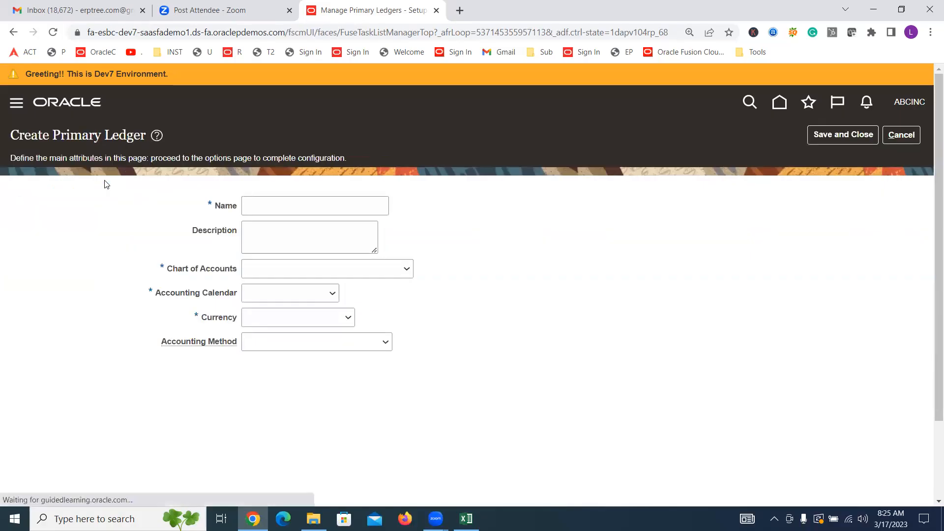
{"action": "left_click", "coordinate": [272, 209]}
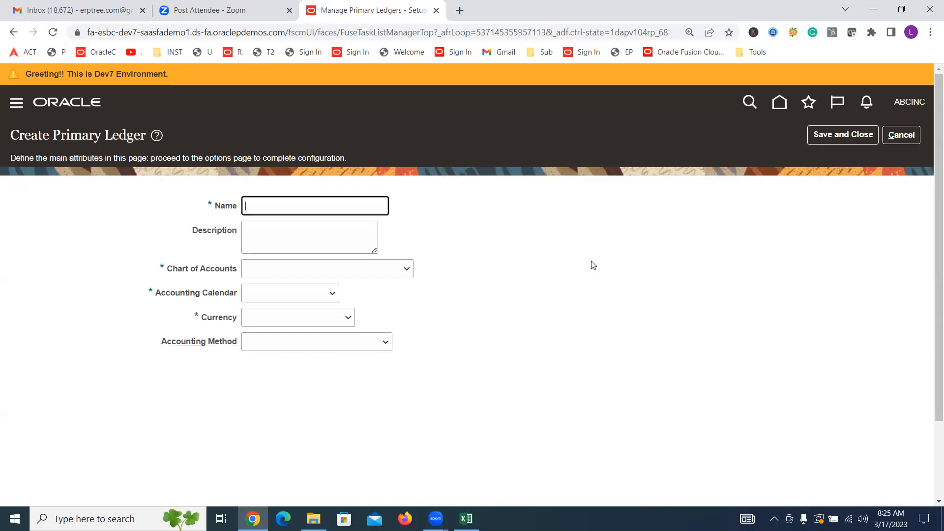
{"action": "type", "text": "ABCINC US Primary Led"}
{"action": "type", "text": "ger"}
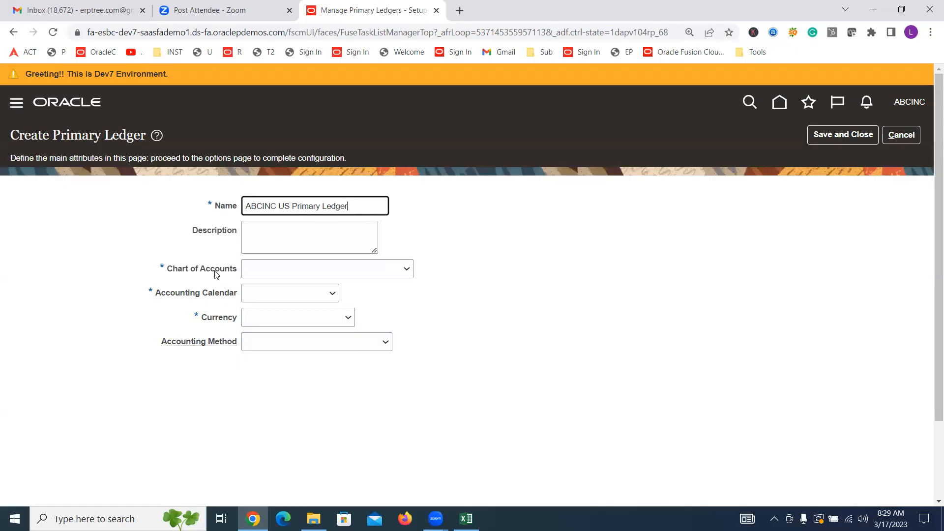
Step: Change the new ledger's name to "ABCINC USA Primary Ledger"
{"action": "left_click", "coordinate": [360, 270]}
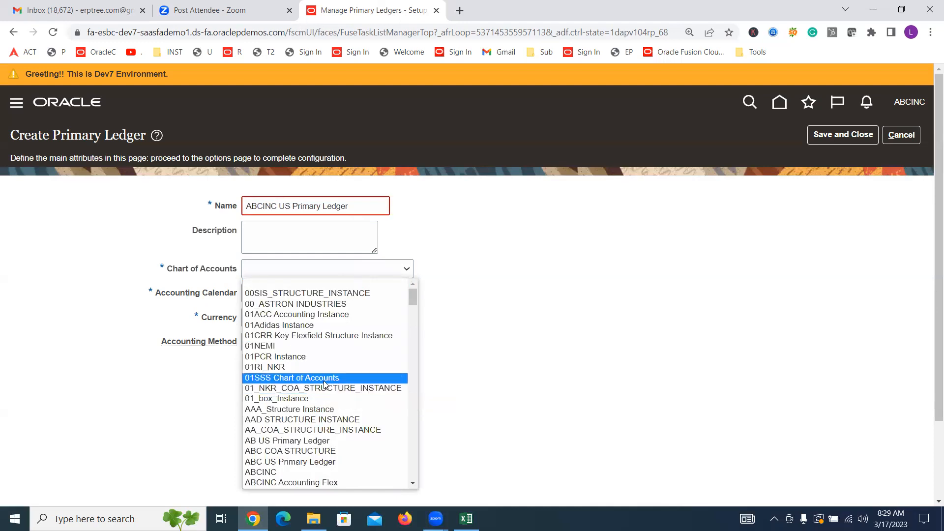
{"action": "left_click", "coordinate": [294, 206]}
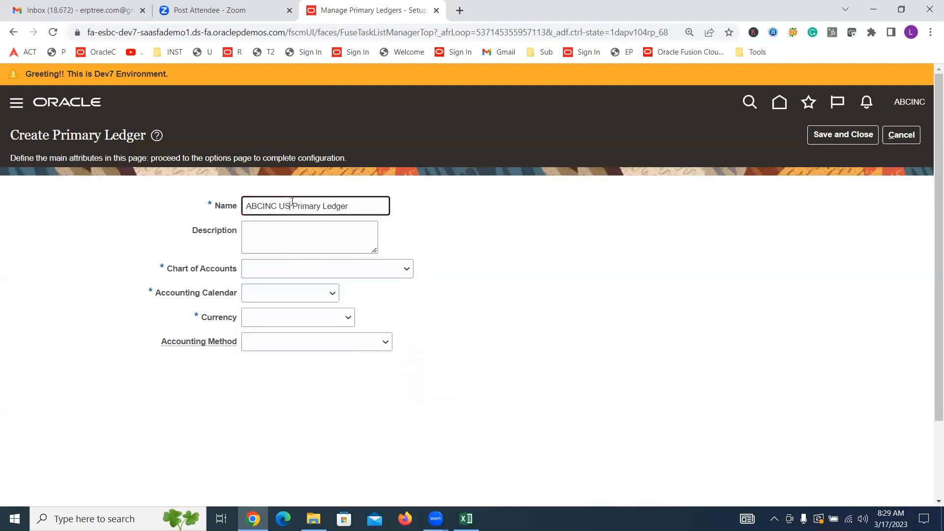
{"action": "type", "text": "A"}
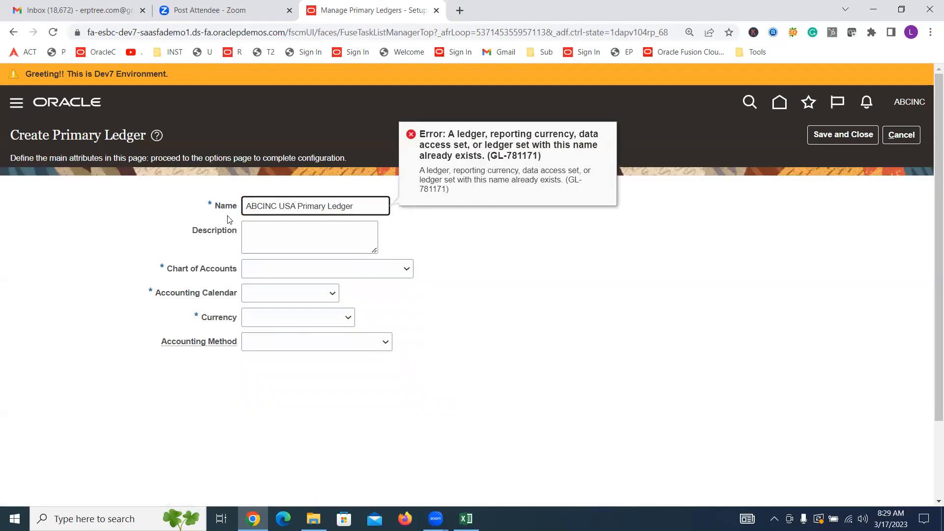
{"action": "left_click", "coordinate": [416, 240]}
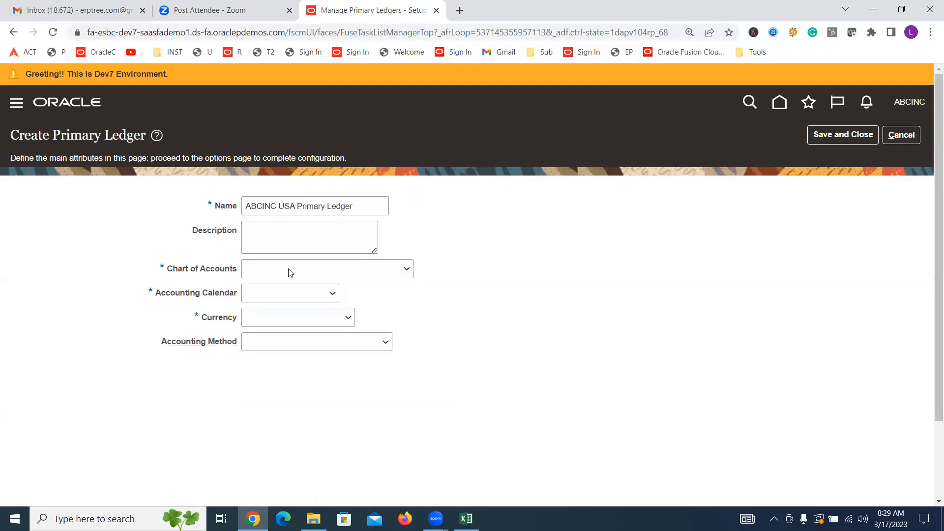
Step: Enter "ABCINC Accounting Flexfield" and "ABCINC Accounting Flex" on two lines as the ledger's description
{"action": "left_click", "coordinate": [284, 241]}
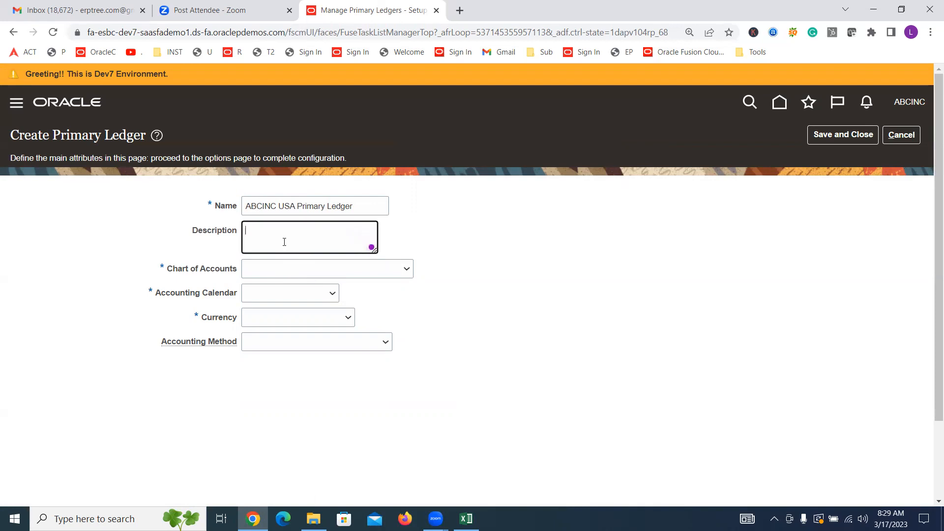
{"action": "type", "text": "A"}
{"action": "key", "text": "BackSpace"}
{"action": "type", "text": "ABCINC Accounting Flexfield "}
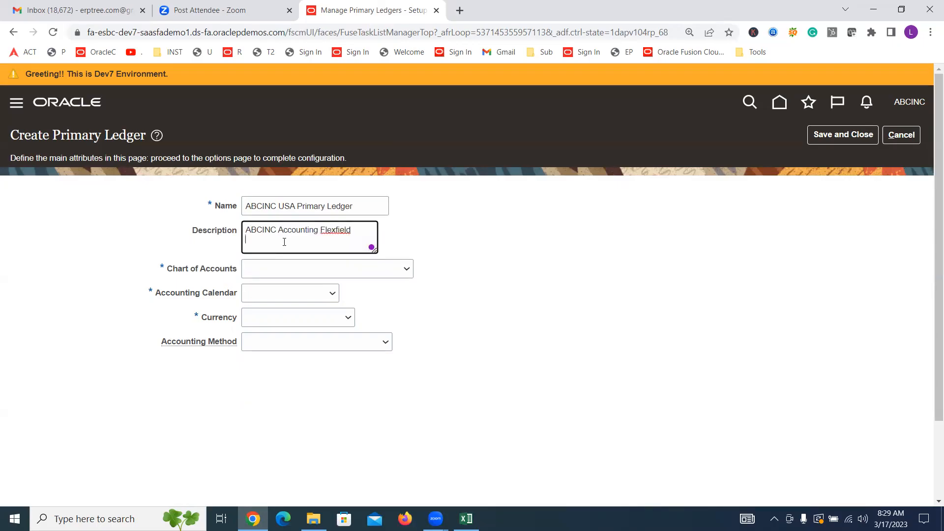
{"action": "type", "text": "ABCINC Accounting Flex"}
Step: Set the ledger's chart of accounts to ABCINC Accounting Flex
{"action": "left_click", "coordinate": [407, 270]}
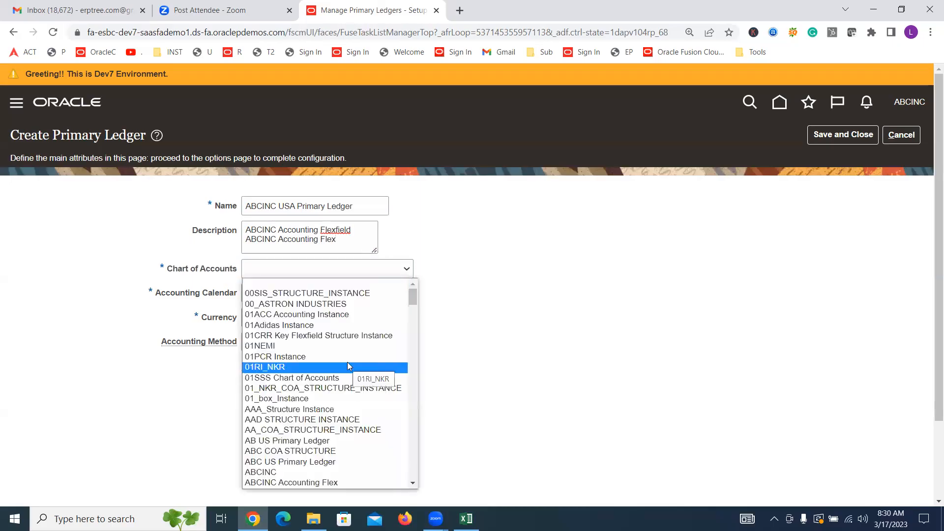
{"action": "scroll", "coordinate": [348, 365], "scroll_direction": "down", "scroll_amount": 4}
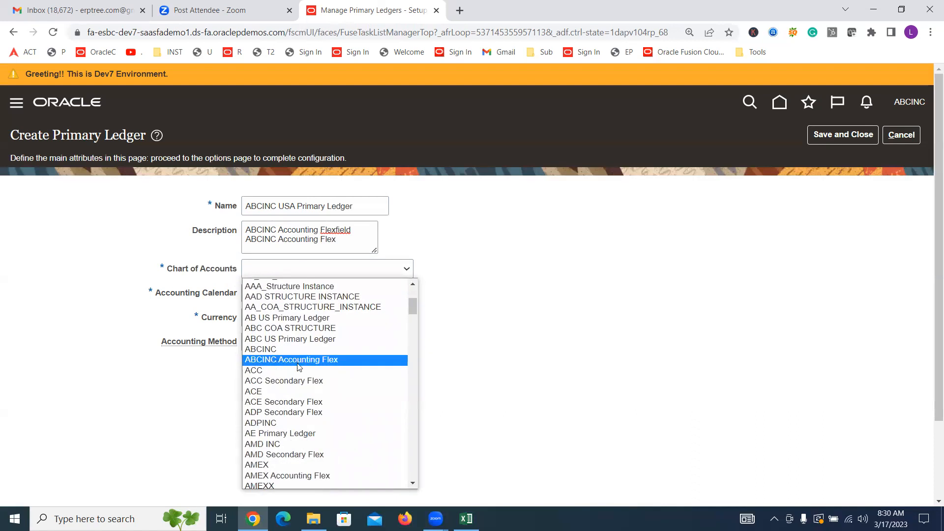
{"action": "left_click", "coordinate": [343, 360]}
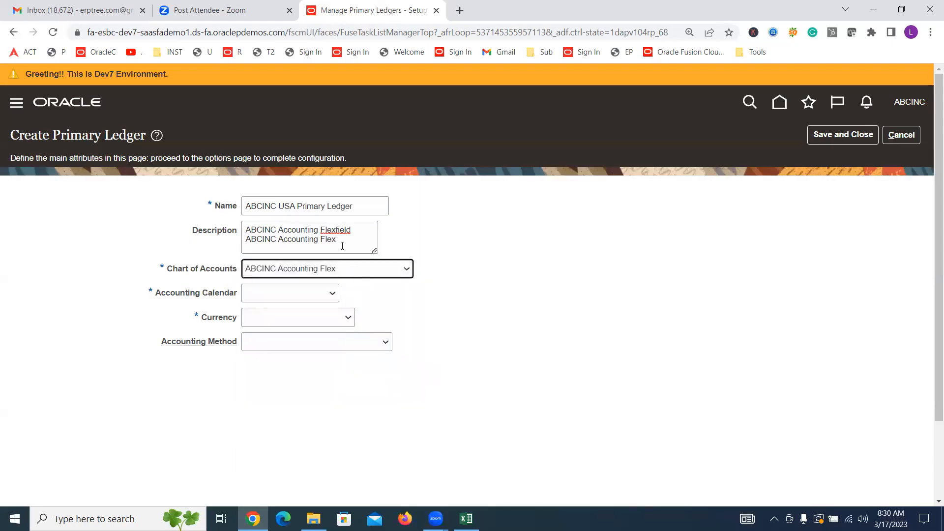
Step: Replace the ledger's description with "Primary Ledger for USA"
{"action": "left_click_drag", "start_coordinate": [342, 246], "coordinate": [226, 220]}
{"action": "key", "text": "BackSpace"}
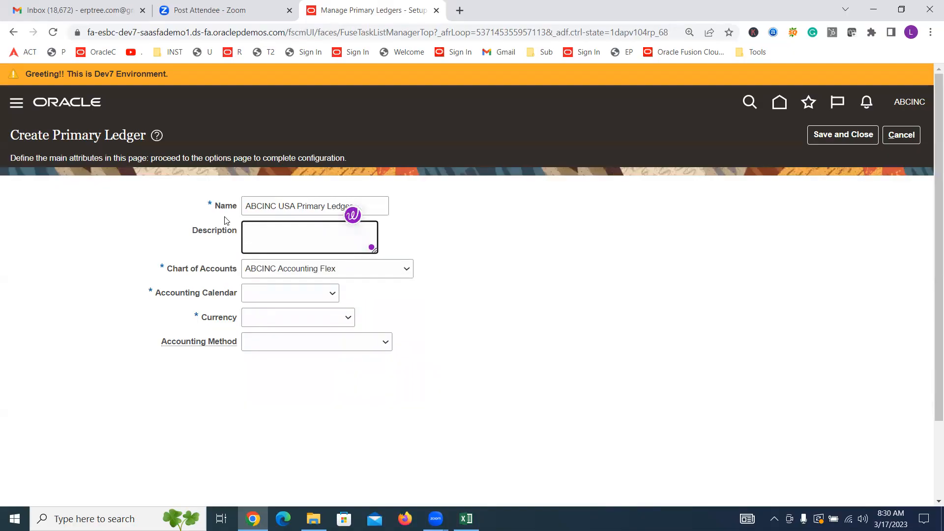
{"action": "left_click", "coordinate": [462, 259]}
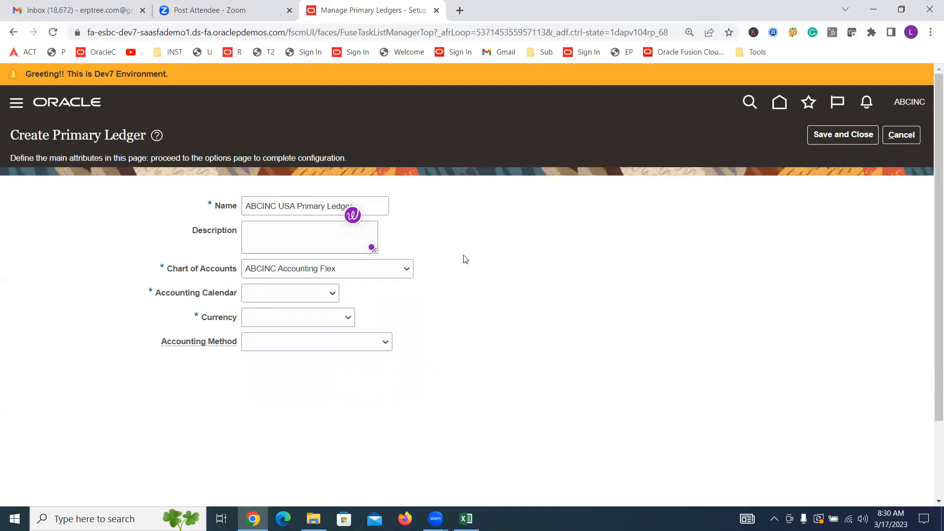
{"action": "left_click", "coordinate": [317, 235]}
{"action": "type", "text": "A"}
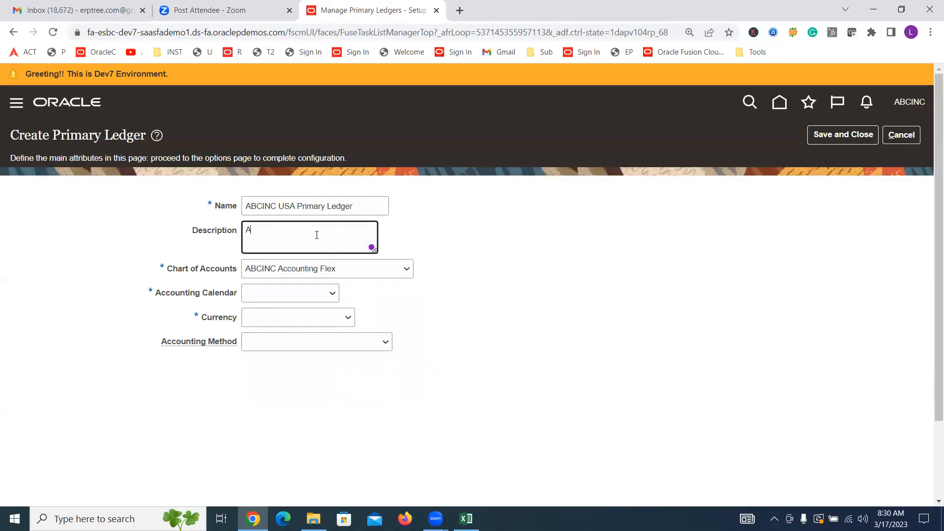
{"action": "type", "text": "BCINC"}
{"action": "key", "text": "BackSpace"}
{"action": "key", "text": "BackSpace"}
{"action": "key", "text": "BackSpace"}
{"action": "key", "text": "BackSpace"}
{"action": "key", "text": "BackSpace"}
{"action": "key", "text": "BackSpace"}
{"action": "type", "text": "Primary Ledger for USA"}
Step: Select ABCINC as the ledger's accounting calendar and cancel the primary ledger creation
{"action": "left_click", "coordinate": [288, 293]}
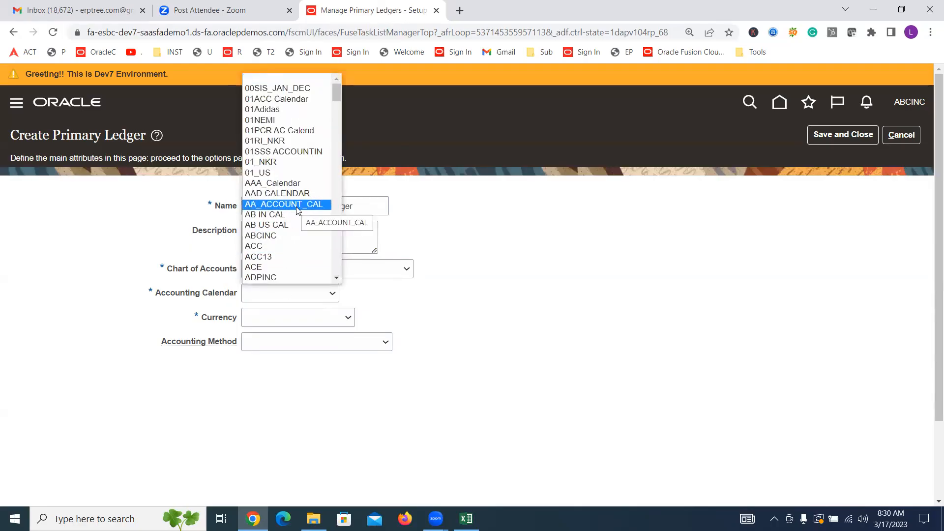
{"action": "key", "text": "Down"}
{"action": "key", "text": "Down"}
{"action": "key", "text": "Down"}
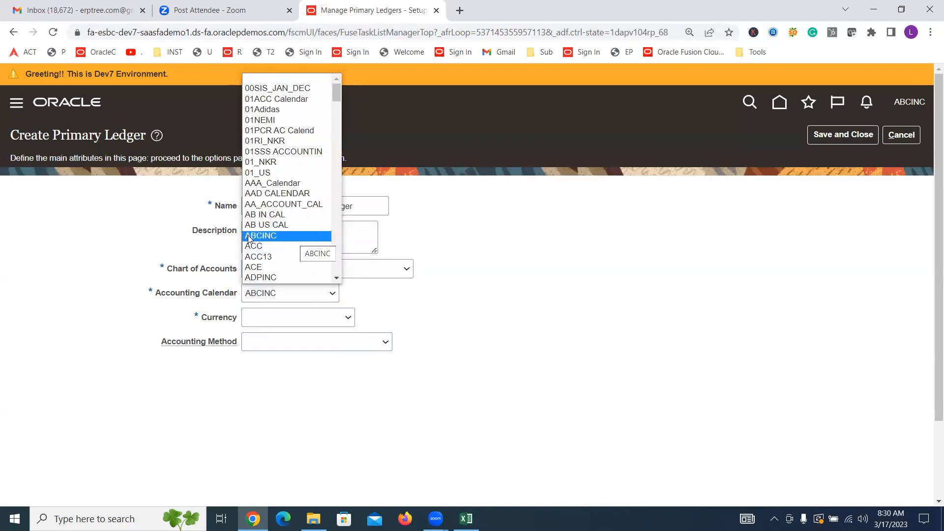
{"action": "left_click", "coordinate": [265, 238]}
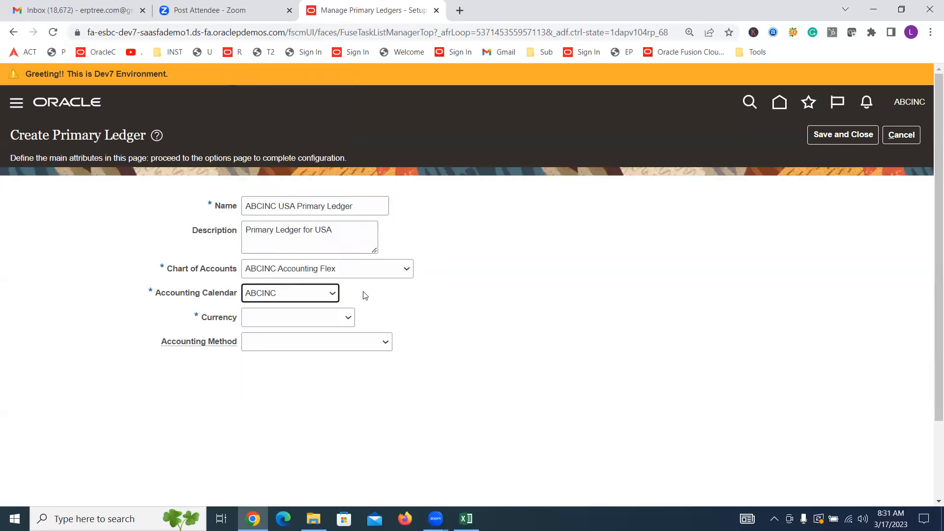
{"action": "left_click", "coordinate": [453, 295]}
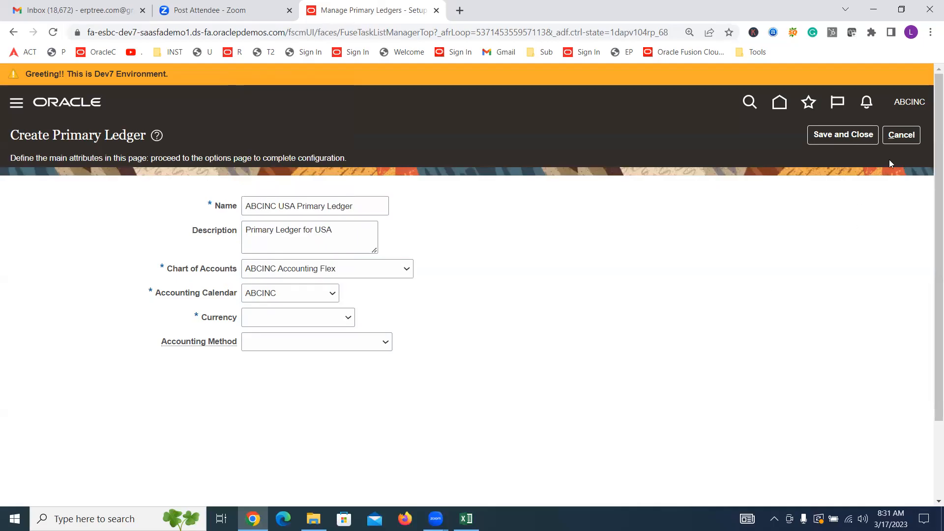
{"action": "left_click", "coordinate": [909, 138]}
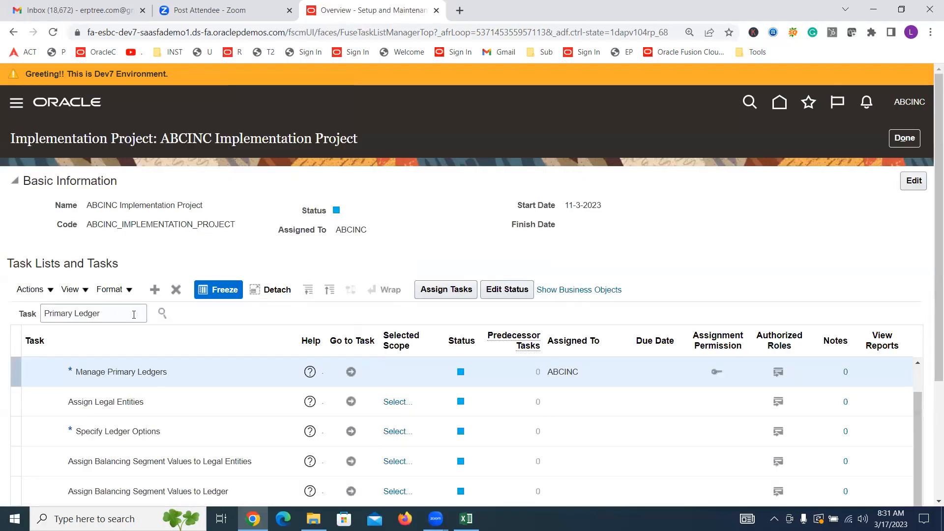
Step: Search the implementation project's tasks for "ACCOUNTING CA" and go to the Manage Accounting Calendars task
{"action": "triple_click", "coordinate": [137, 317]}
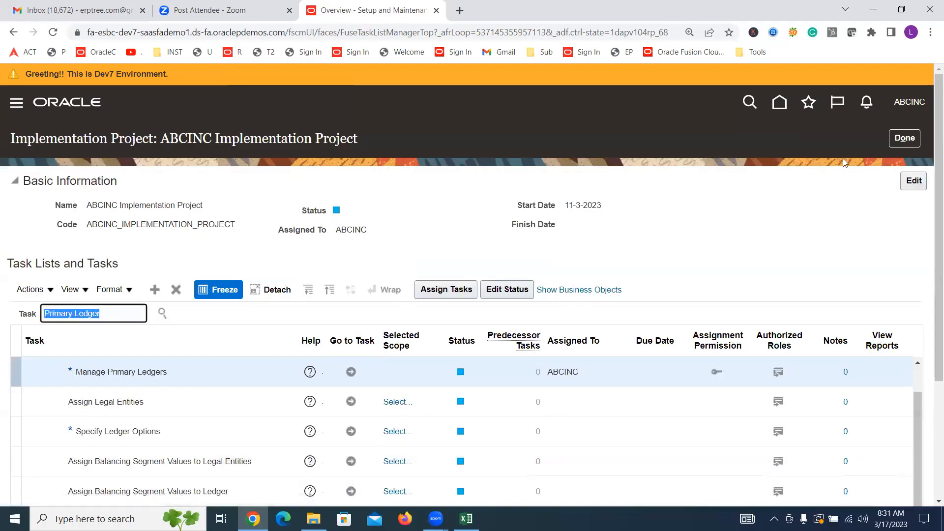
{"action": "type", "text": "ACCOUNTING"}
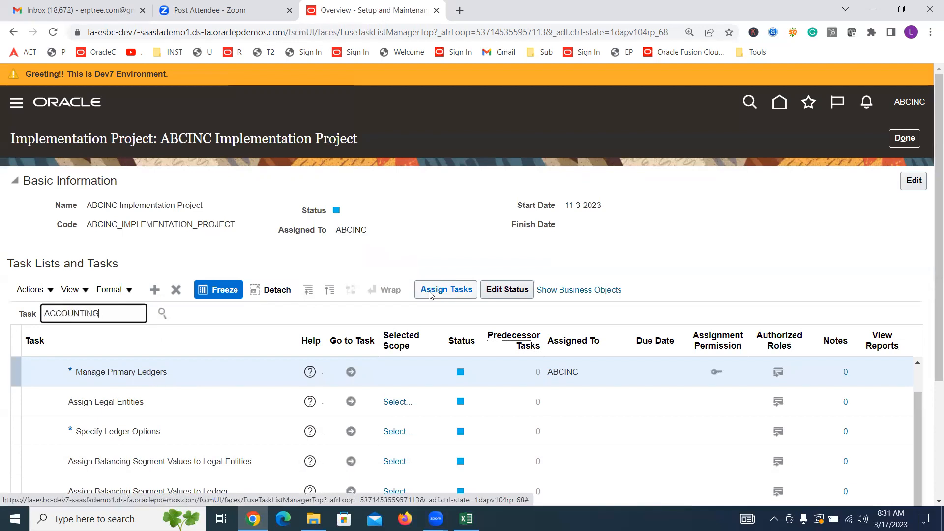
{"action": "type", "text": " CA"}
{"action": "key", "text": "Return"}
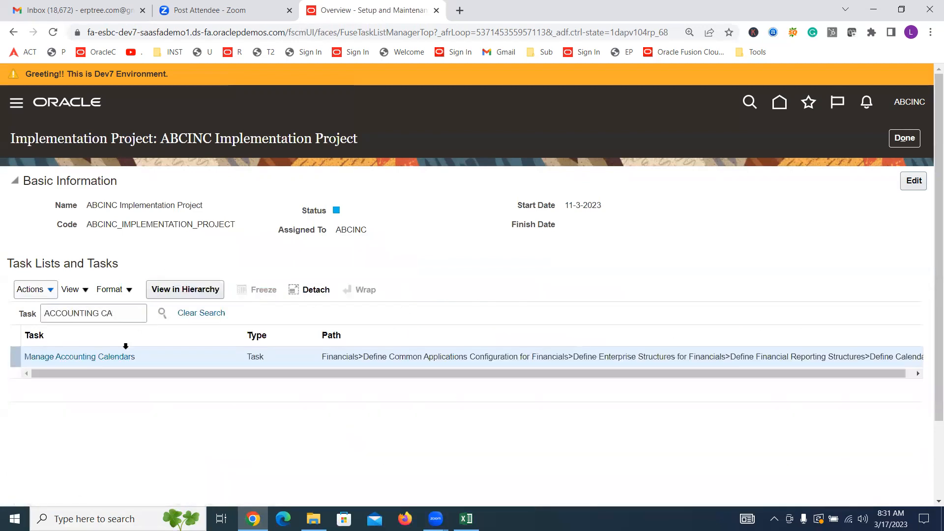
{"action": "left_click", "coordinate": [110, 358]}
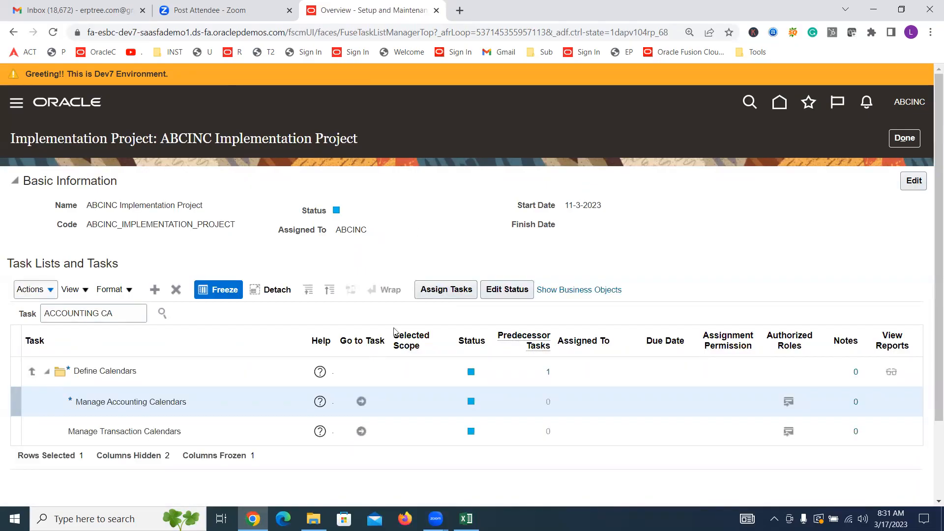
{"action": "left_click", "coordinate": [361, 401]}
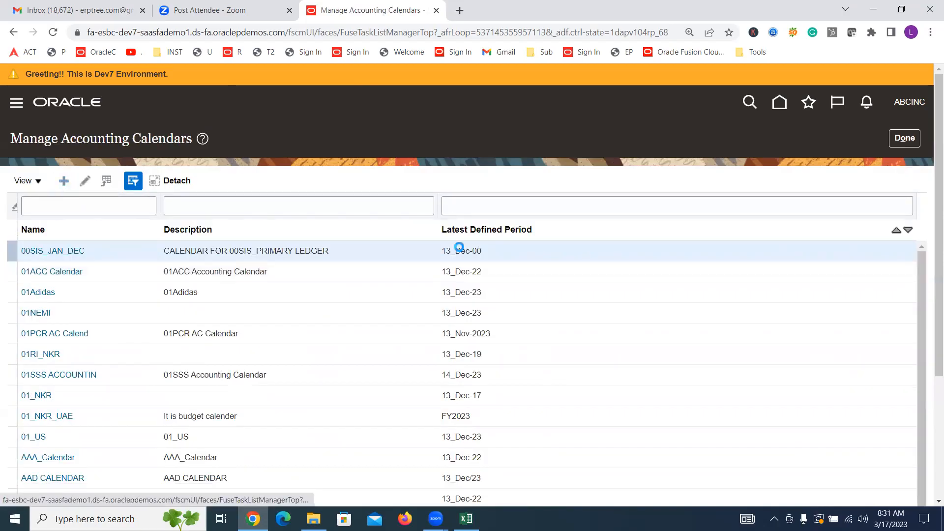
Step: Start a new accounting calendar and name it "ABCINC ACC CAL"
{"action": "left_click", "coordinate": [287, 200]}
{"action": "type", "text": "A"}
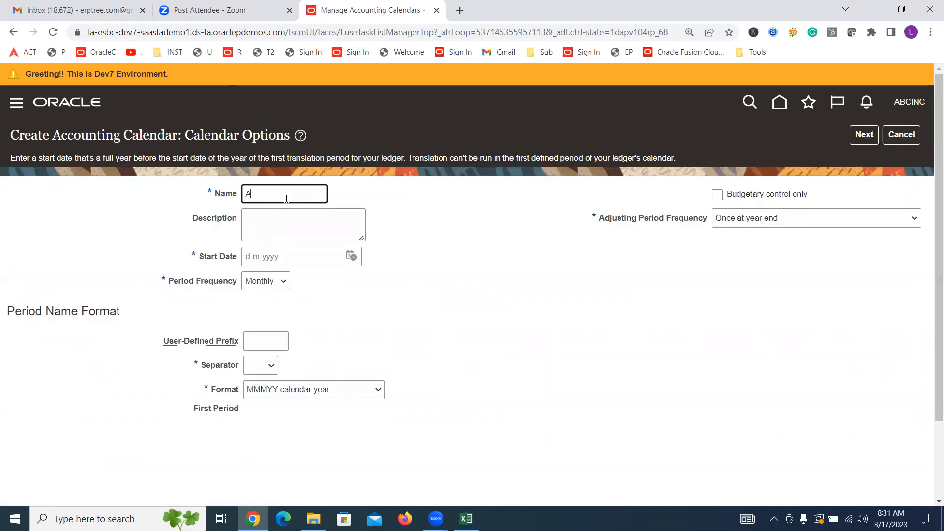
{"action": "type", "text": "BCINC ACC CAL"}
{"action": "key", "text": "Tab"}
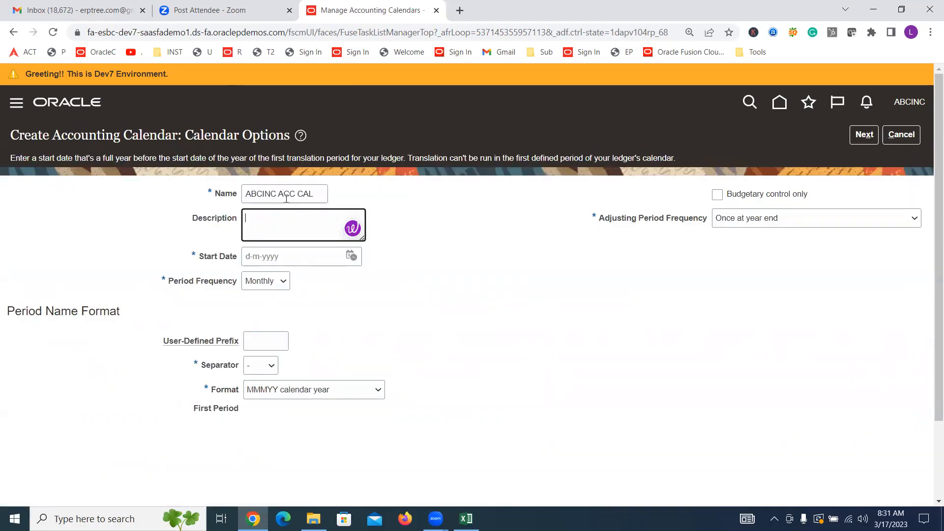
Step: Set the accounting calendar's start date to 1-1-2023
{"action": "left_click", "coordinate": [352, 255]}
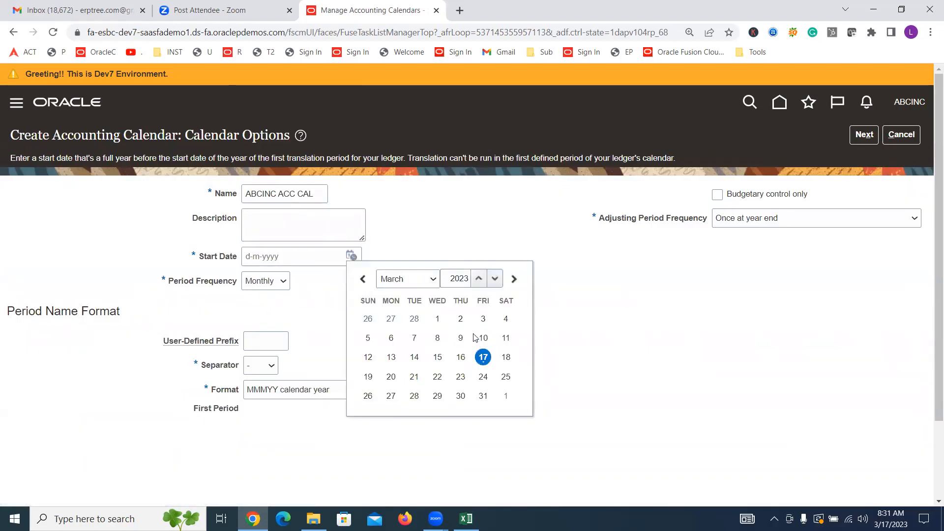
{"action": "left_click", "coordinate": [432, 279]}
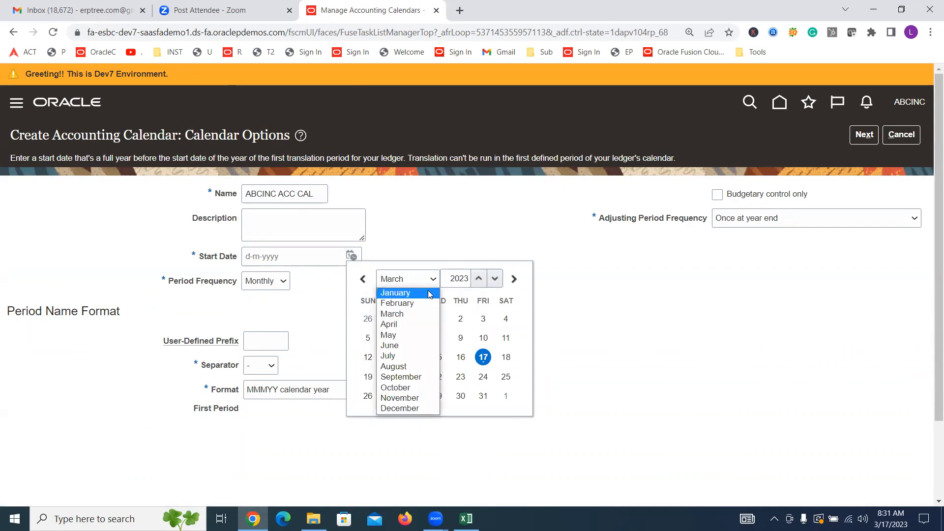
{"action": "left_click", "coordinate": [428, 291]}
{"action": "left_click", "coordinate": [368, 319]}
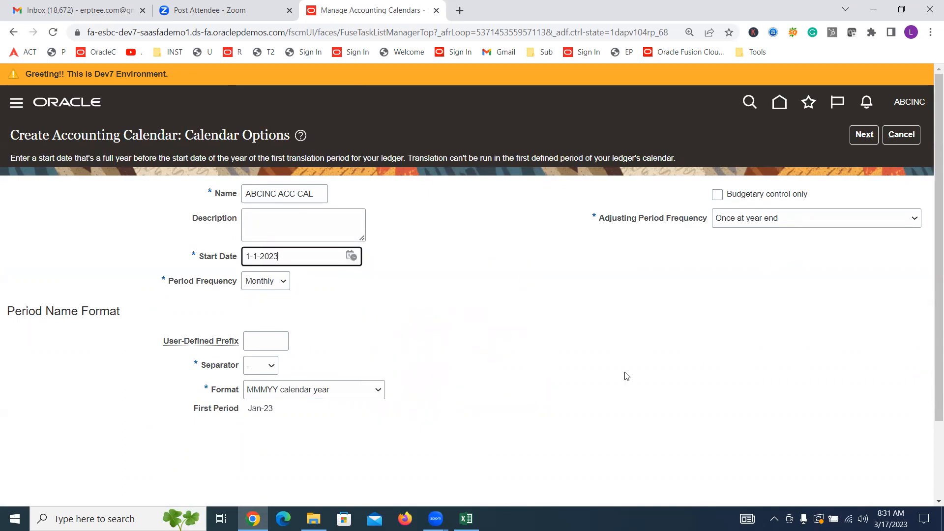
Step: Proceed to the calendar's period details, then save and close the accounting calendar
{"action": "left_click", "coordinate": [877, 140]}
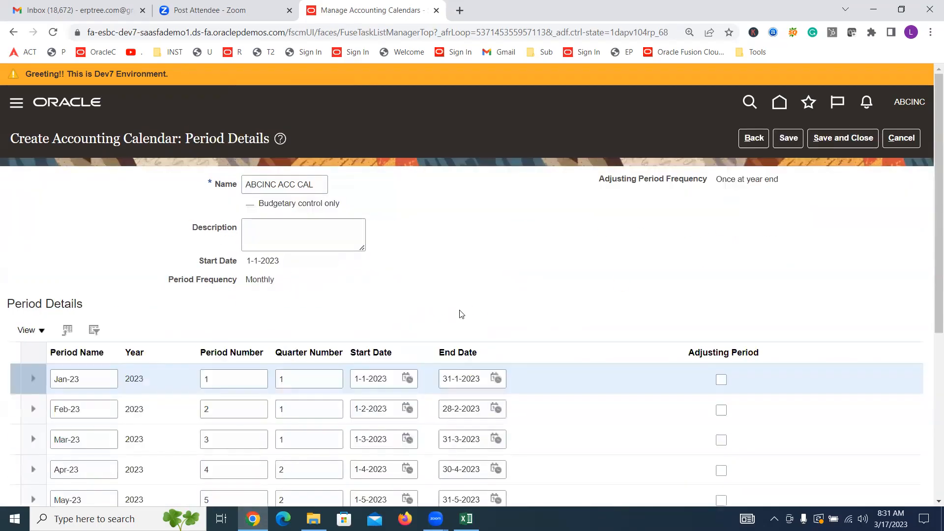
{"action": "left_click", "coordinate": [849, 138]}
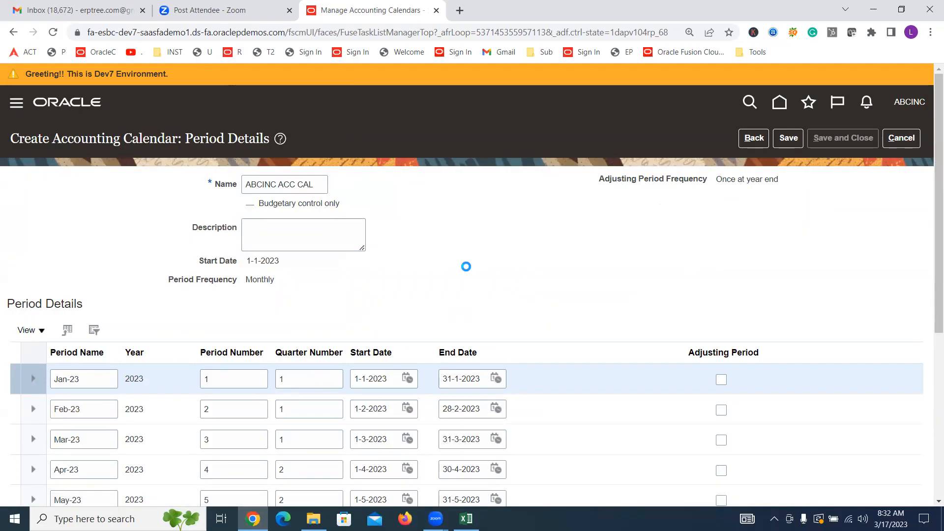
{"action": "scroll", "coordinate": [466, 266], "scroll_direction": "down", "scroll_amount": 2}
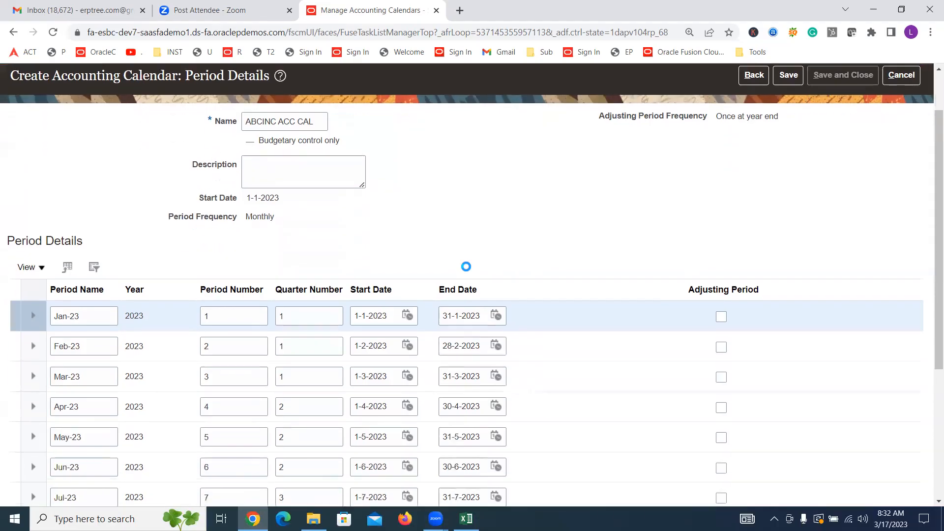
Step: Look over the new calendar's period rows, and filter the accounting calendars list by the name "ABCINC ACC"
{"action": "scroll", "coordinate": [466, 266], "scroll_direction": "down", "scroll_amount": 2}
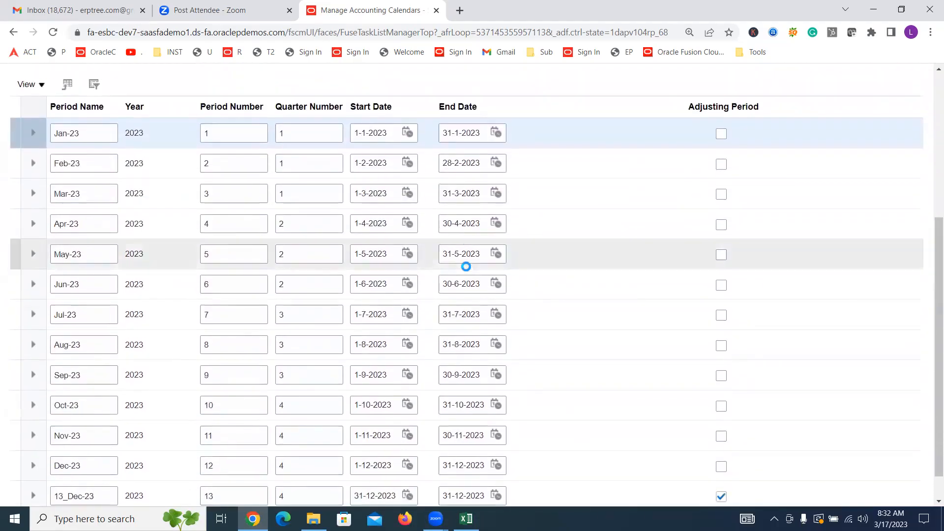
{"action": "scroll", "coordinate": [584, 226], "scroll_direction": "up", "scroll_amount": 1}
{"action": "scroll", "coordinate": [585, 228], "scroll_direction": "down", "scroll_amount": 1}
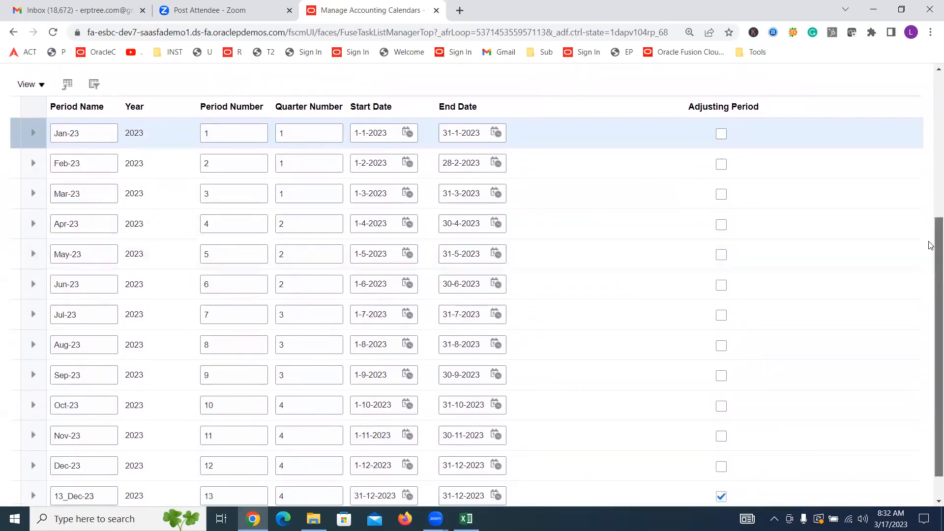
{"action": "scroll", "coordinate": [937, 274], "scroll_direction": "up", "scroll_amount": 5}
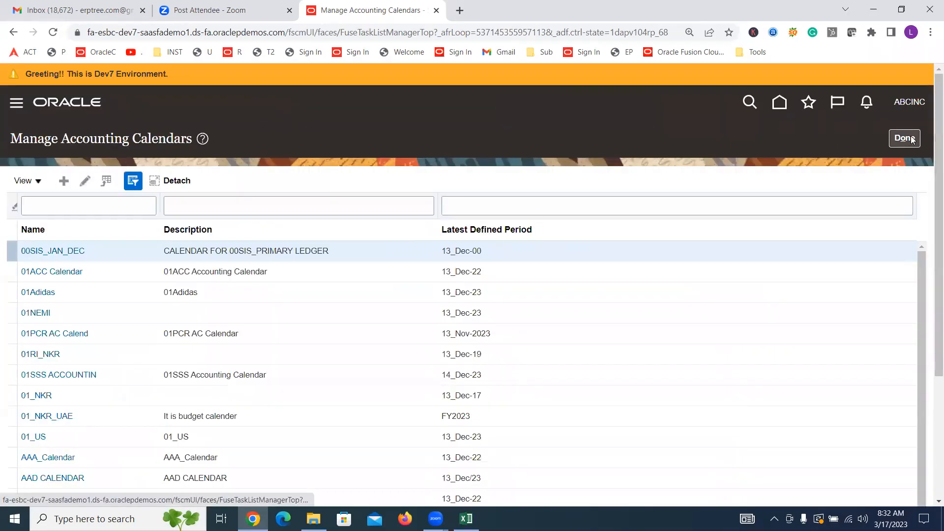
{"action": "left_click", "coordinate": [88, 211]}
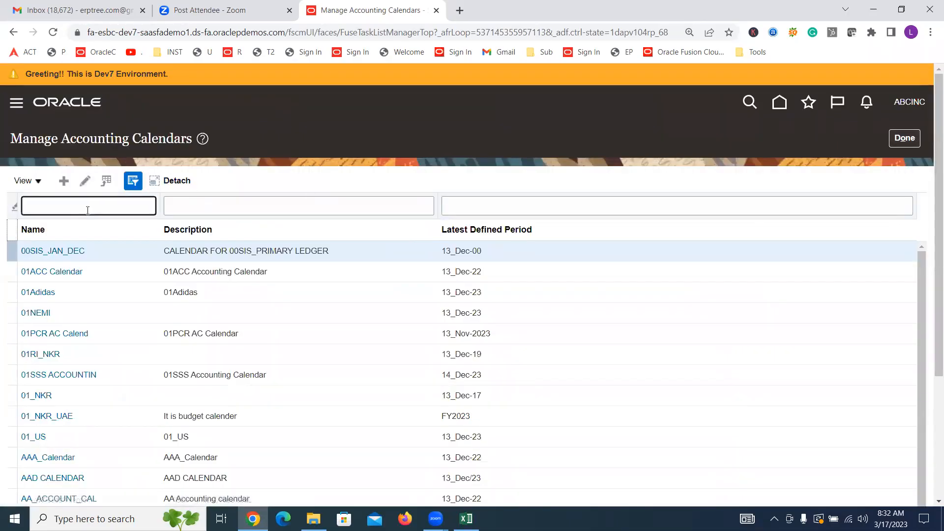
{"action": "type", "text": "ABCINC ACC"}
{"action": "key", "text": "Return"}
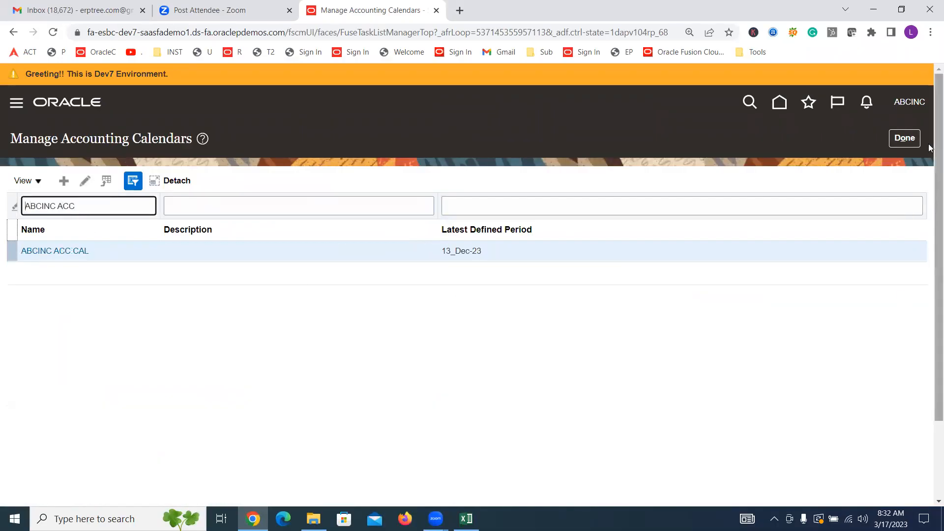
Step: Return to the implementation project and go to its Manage Primary Ledgers task by searching the tasks for "Primary Ledger"
{"action": "left_click", "coordinate": [905, 138]}
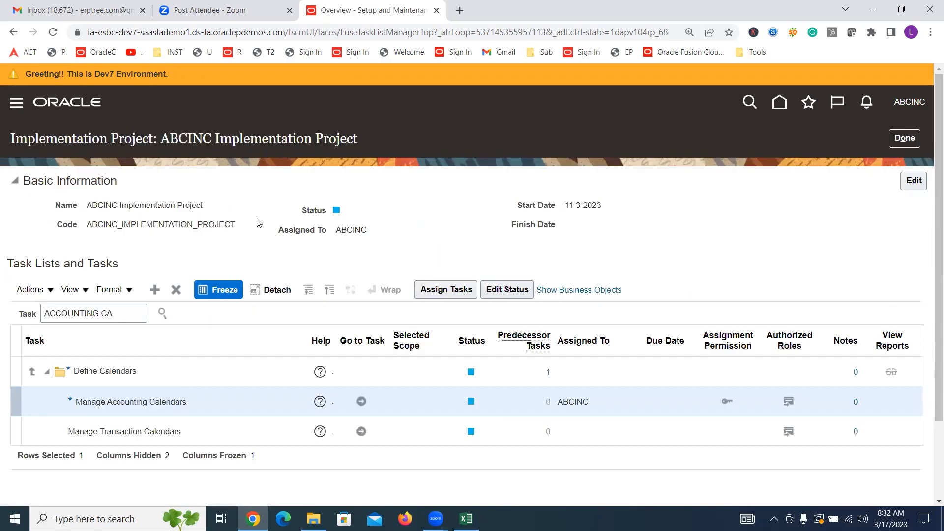
{"action": "triple_click", "coordinate": [127, 312]}
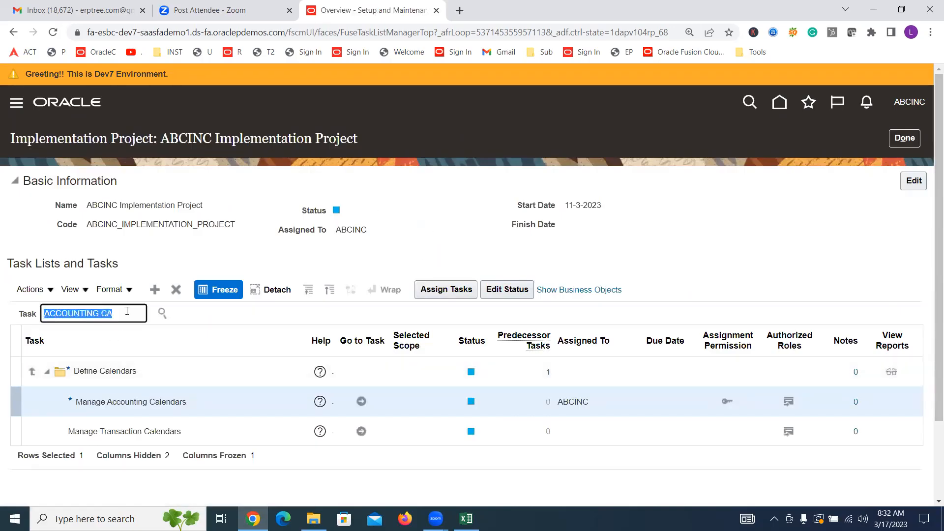
{"action": "type", "text": "Pri"}
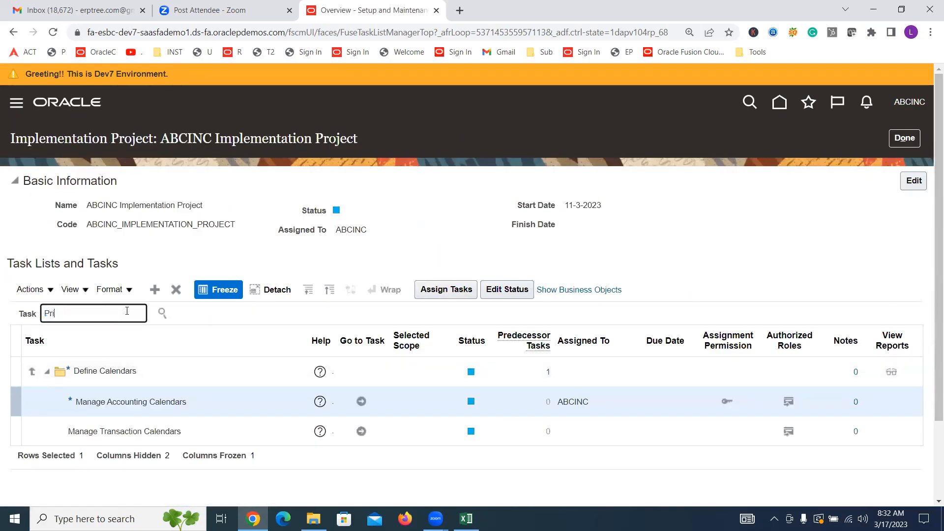
{"action": "type", "text": "mary Ledger"}
{"action": "key", "text": "Return"}
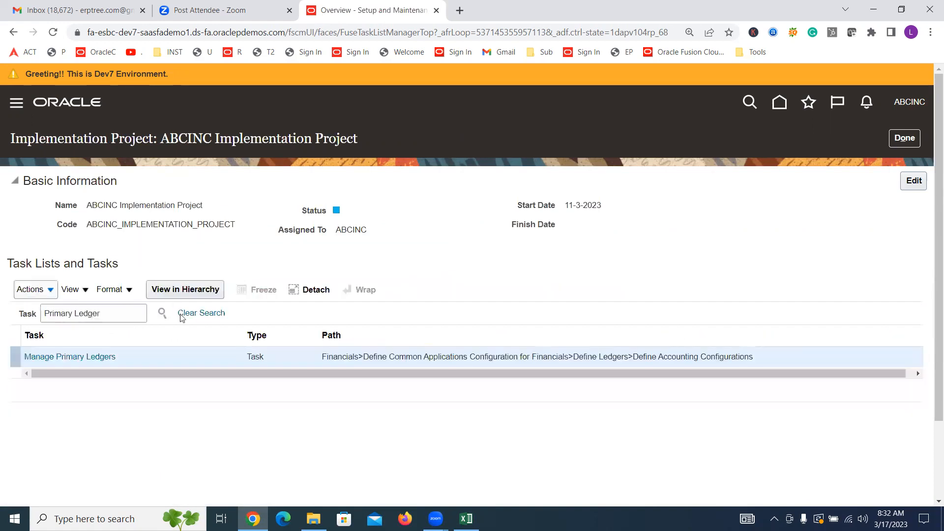
{"action": "left_click", "coordinate": [80, 357]}
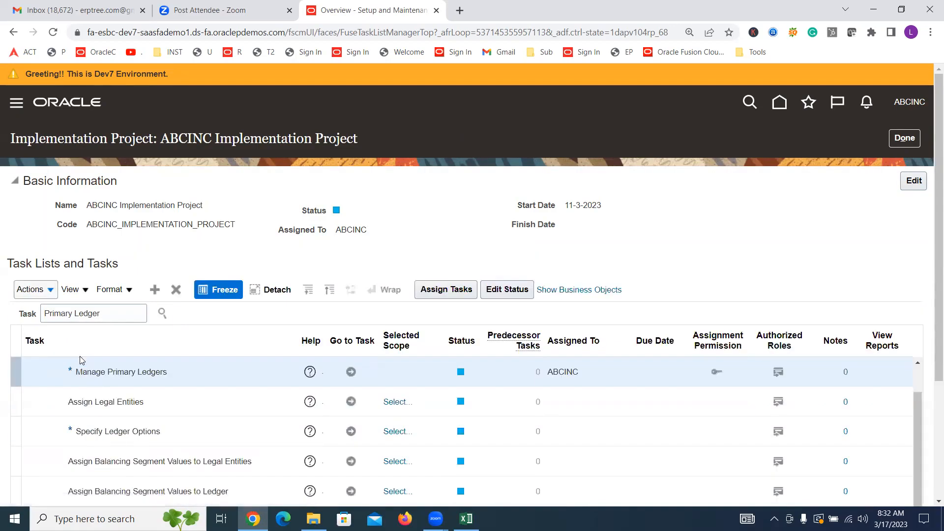
{"action": "left_click", "coordinate": [351, 371]}
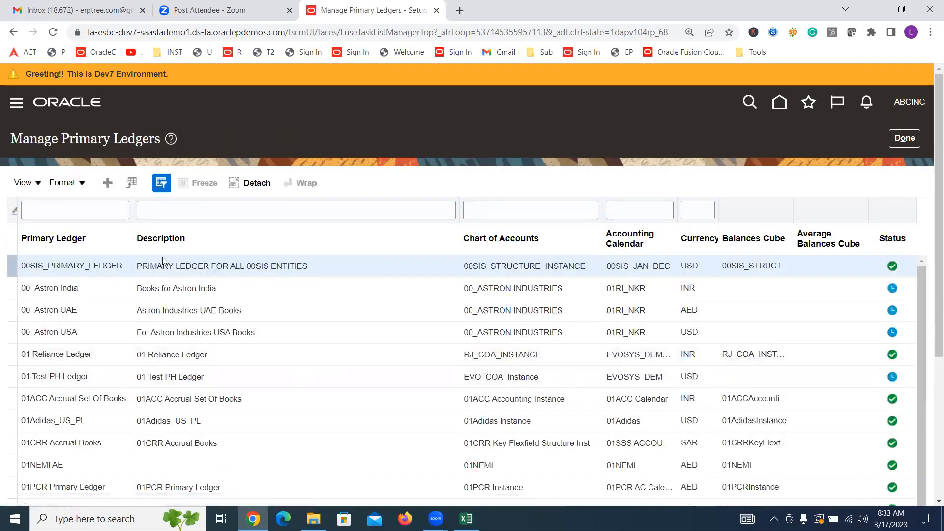
Step: Start a new primary ledger and name it "ABCINC USA Primary Ledger"
{"action": "left_click", "coordinate": [107, 183]}
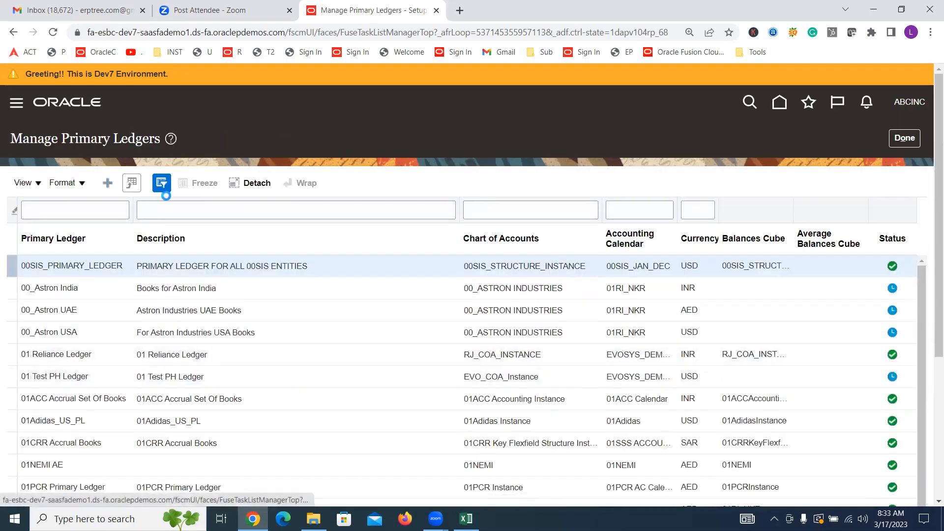
{"action": "left_click", "coordinate": [354, 206]}
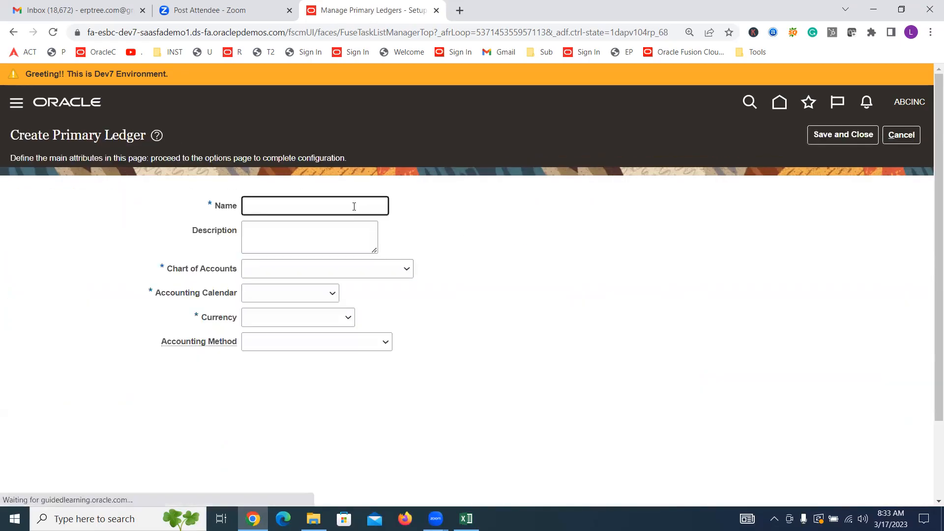
{"action": "type", "text": "A"}
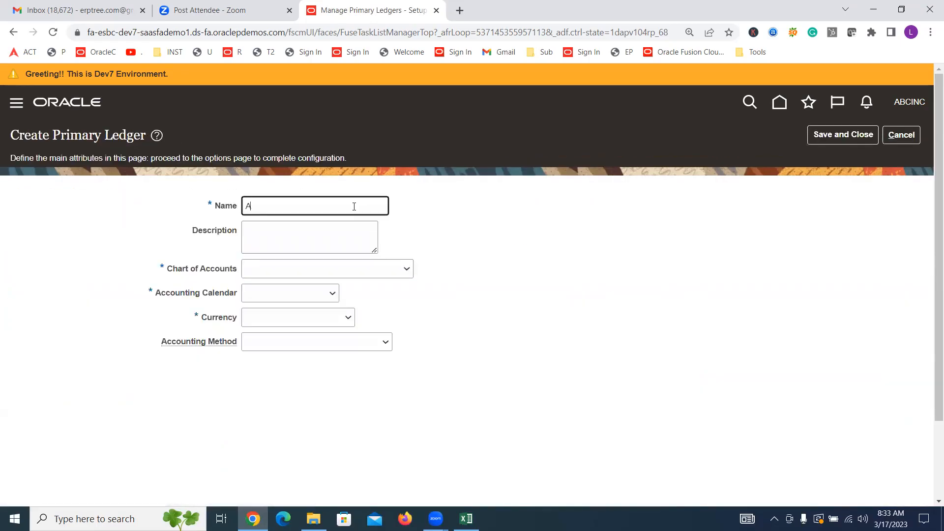
{"action": "type", "text": "BCINC USA Primary Ledger"}
{"action": "key", "text": "Tab"}
{"action": "key", "text": "Tab"}
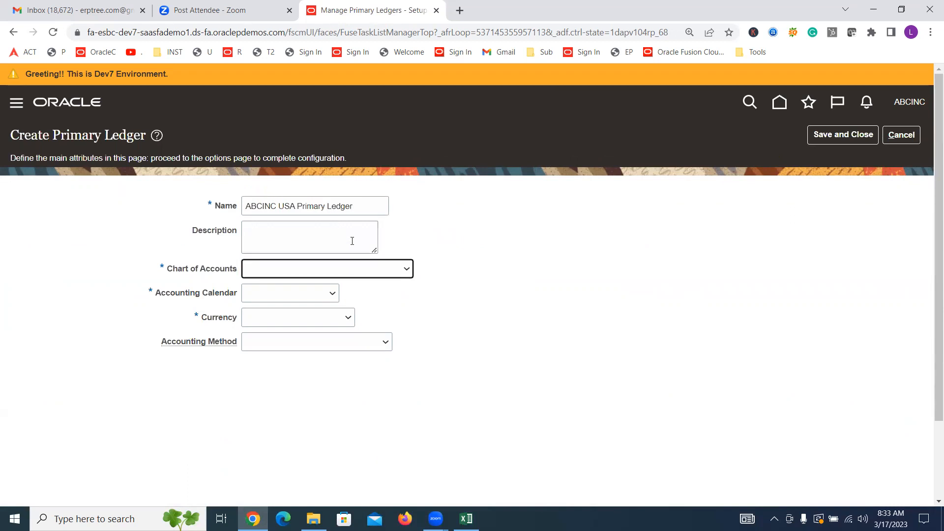
Step: Set the ledger's chart of accounts to ABCINC Accounting Flex and its accounting calendar to ABCINC ACC CAL
{"action": "left_click", "coordinate": [378, 269]}
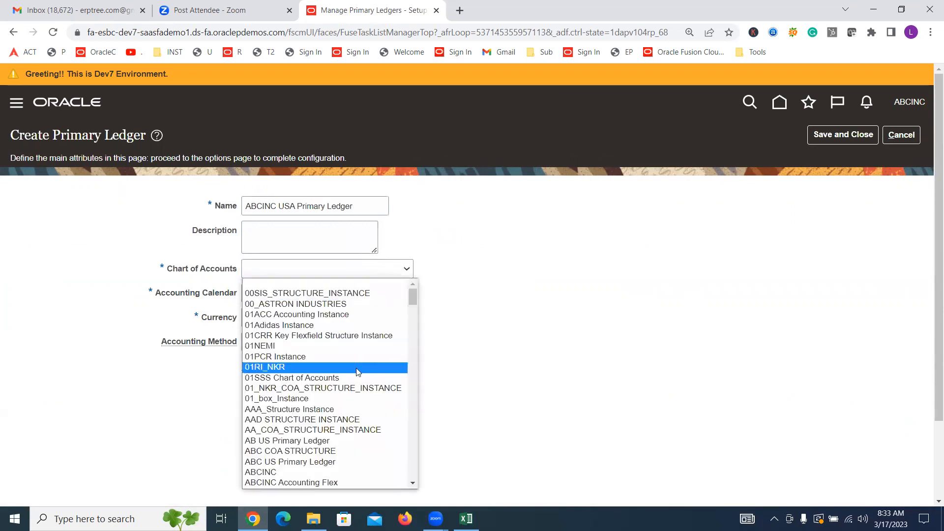
{"action": "scroll", "coordinate": [356, 368], "scroll_direction": "down", "scroll_amount": 3}
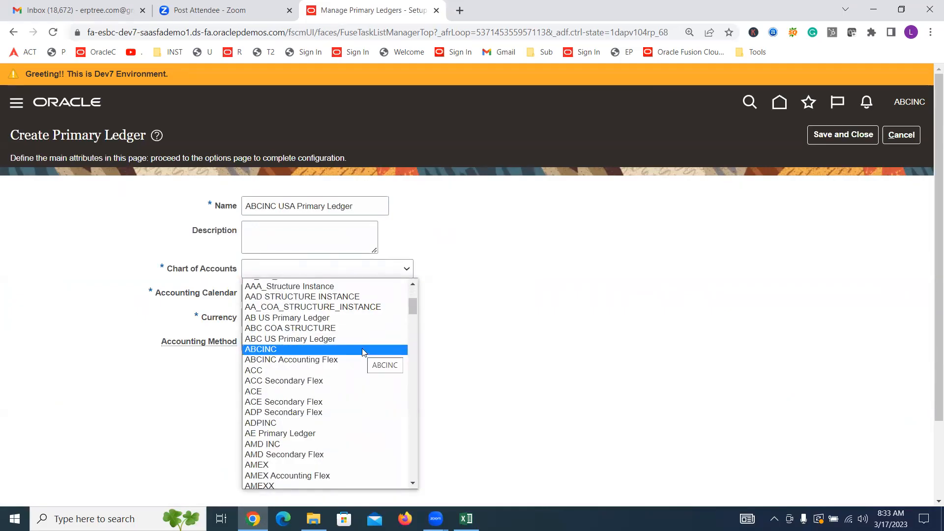
{"action": "left_click", "coordinate": [324, 360]}
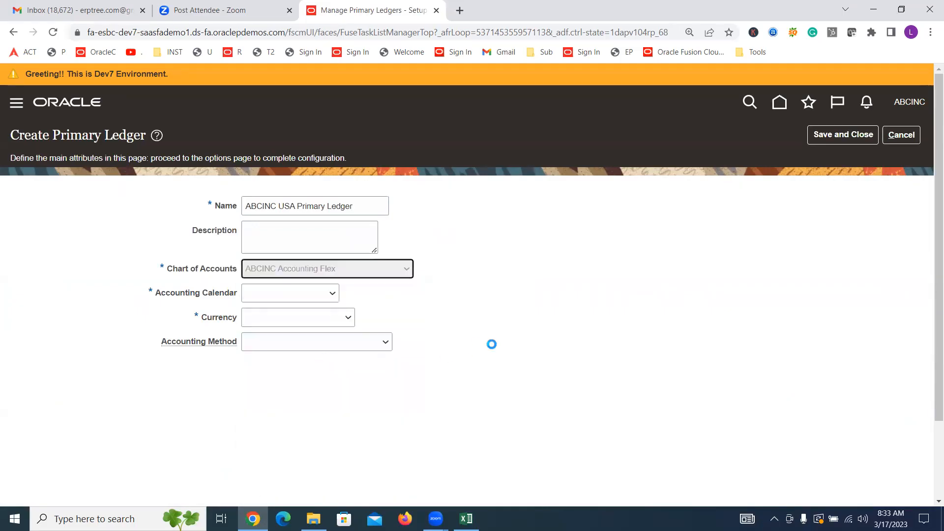
{"action": "left_click", "coordinate": [302, 297]}
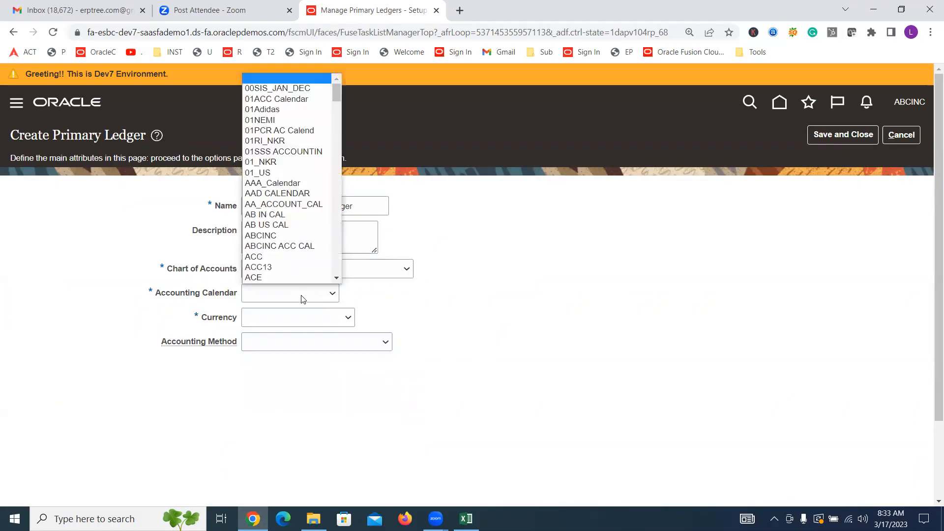
{"action": "left_click", "coordinate": [300, 246]}
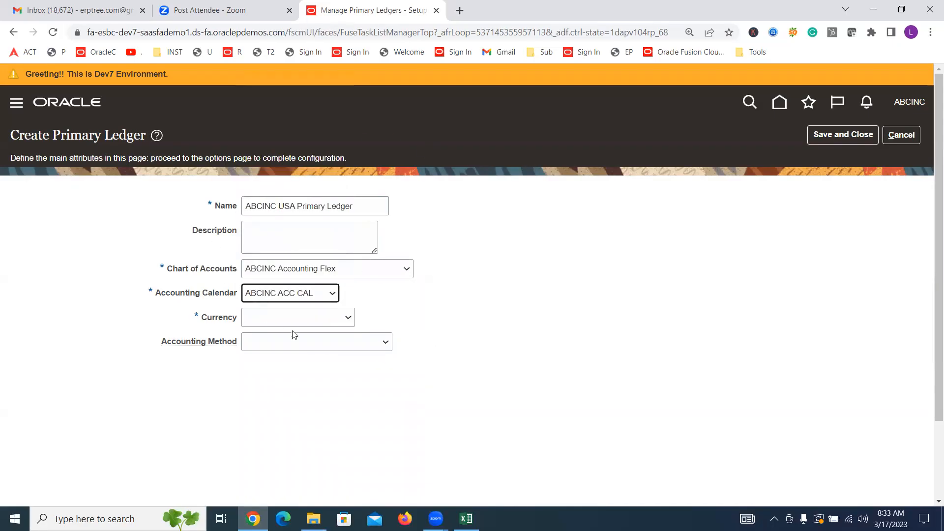
Step: Set the ledger's currency to USD - US Dollar and its accounting method to Standard Accrual
{"action": "left_click", "coordinate": [302, 322]}
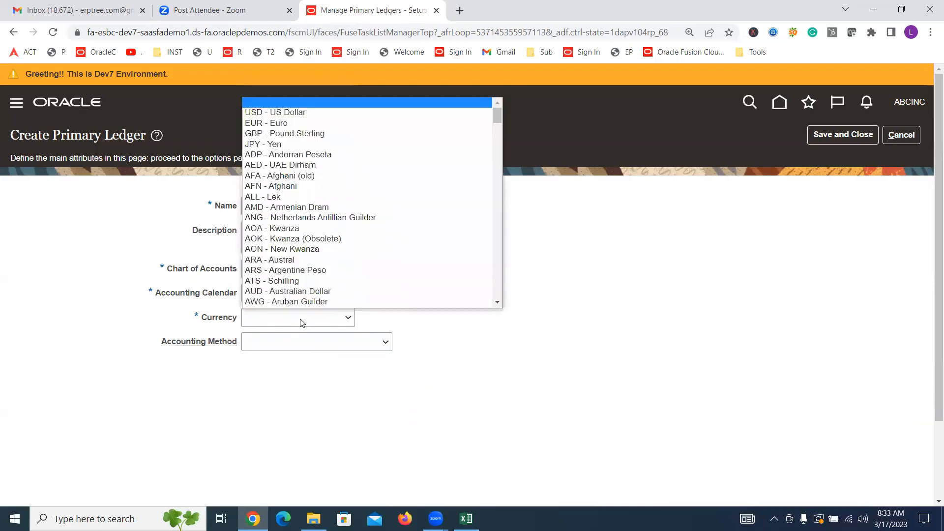
{"action": "left_click", "coordinate": [270, 114]}
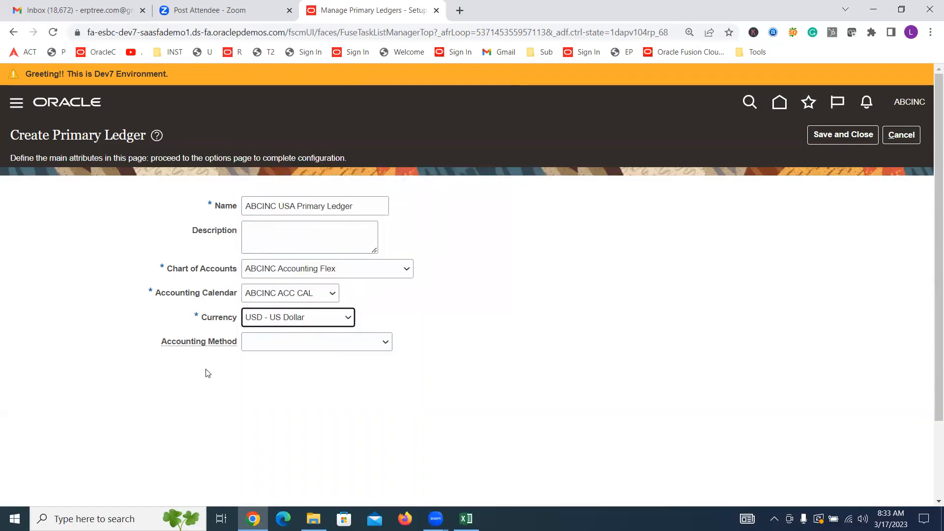
{"action": "left_click", "coordinate": [299, 344]}
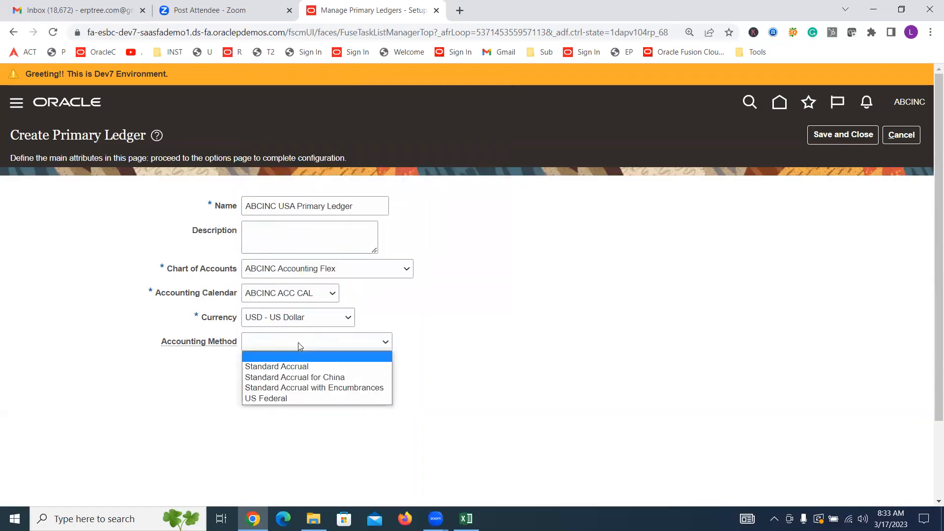
{"action": "left_click", "coordinate": [302, 368]}
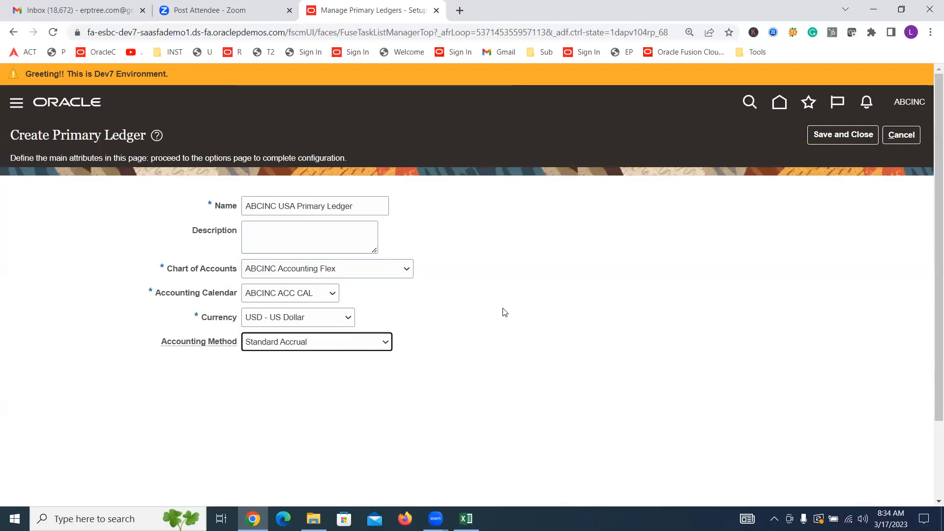
Step: Check the Complete Primary Ledger step in the Excel notes, return to Oracle, and save and close the new primary ledger
{"action": "key", "text": "alt+Tab"}
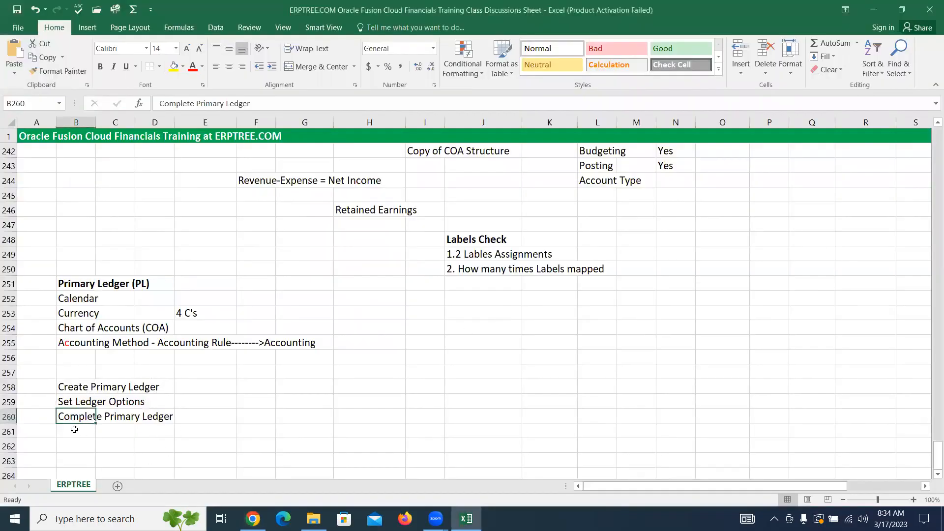
{"action": "left_click_drag", "start_coordinate": [61, 417], "coordinate": [158, 416]}
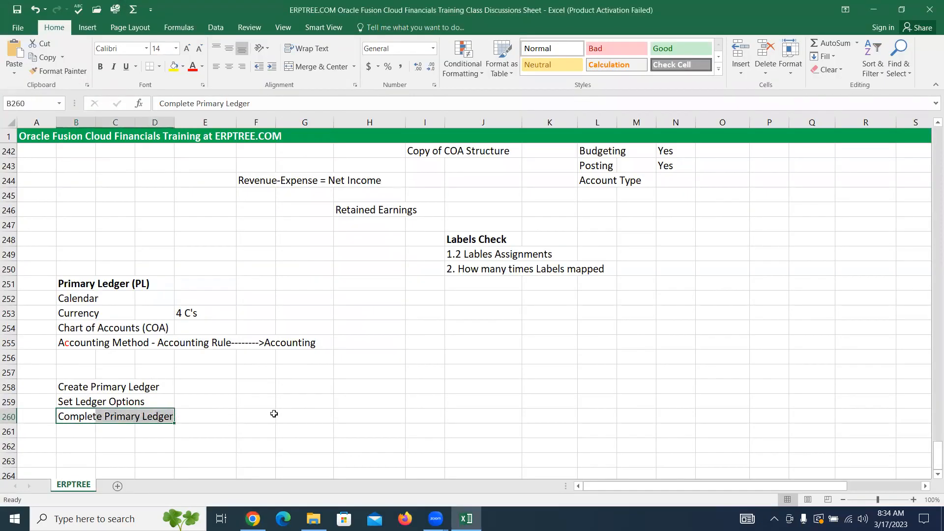
{"action": "key", "text": "alt+Tab"}
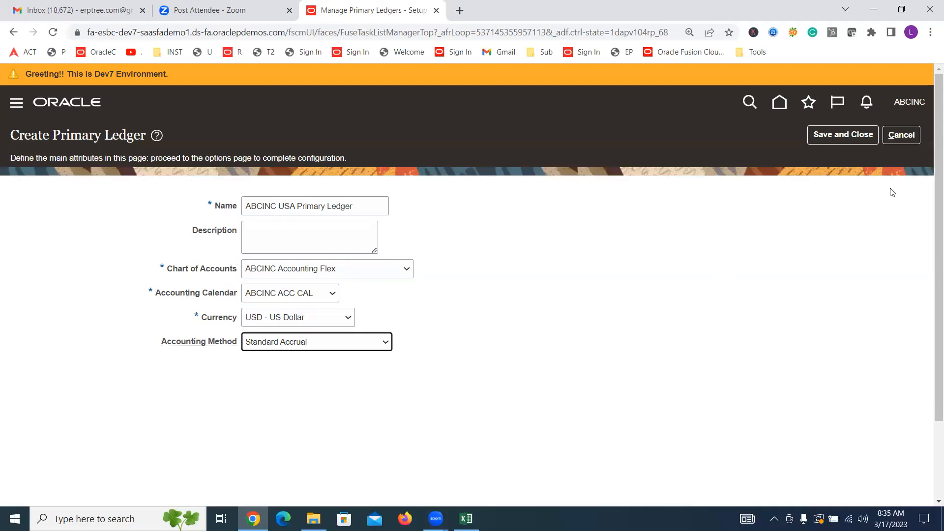
{"action": "left_click", "coordinate": [844, 133]}
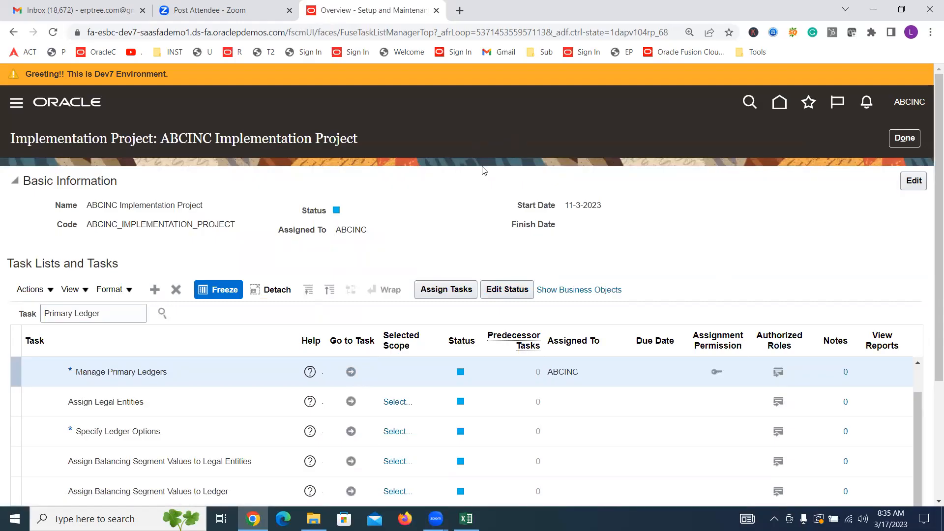
Step: Switch to the Excel notes and review the Set Ledger Options step and the Retained Earnings note
{"action": "left_click", "coordinate": [467, 519]}
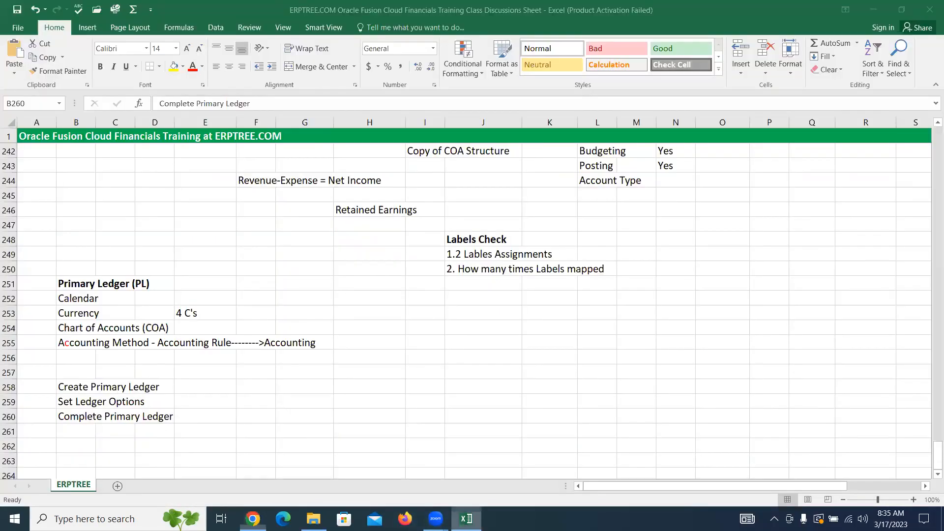
{"action": "left_click", "coordinate": [63, 400]}
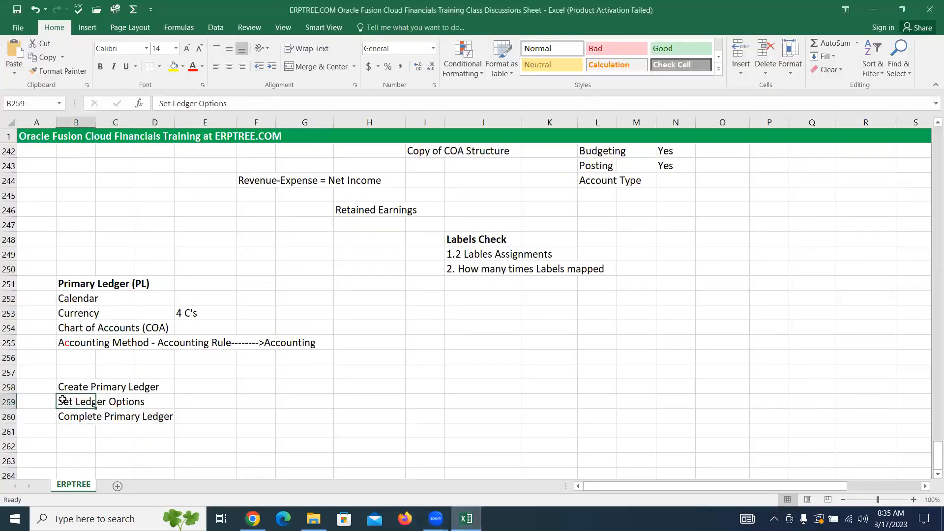
{"action": "left_click_drag", "start_coordinate": [63, 400], "coordinate": [140, 407]}
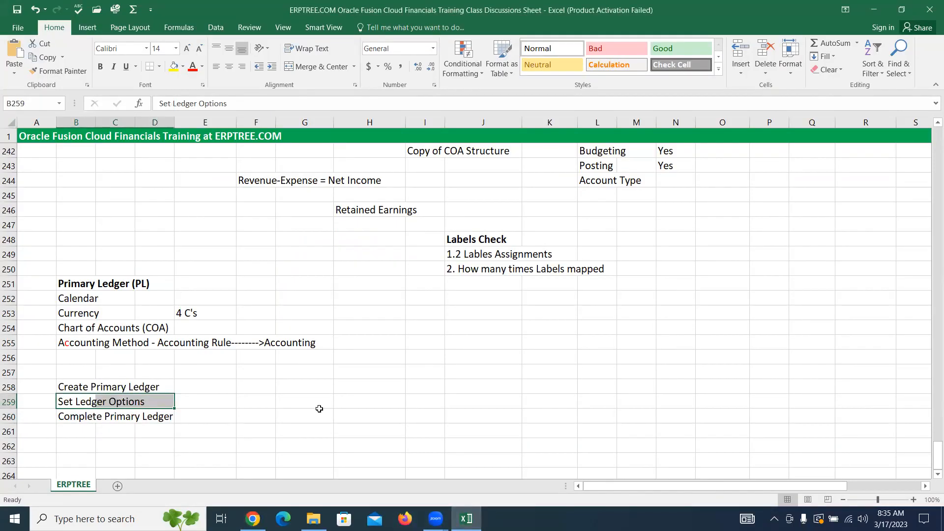
{"action": "left_click", "coordinate": [369, 207]}
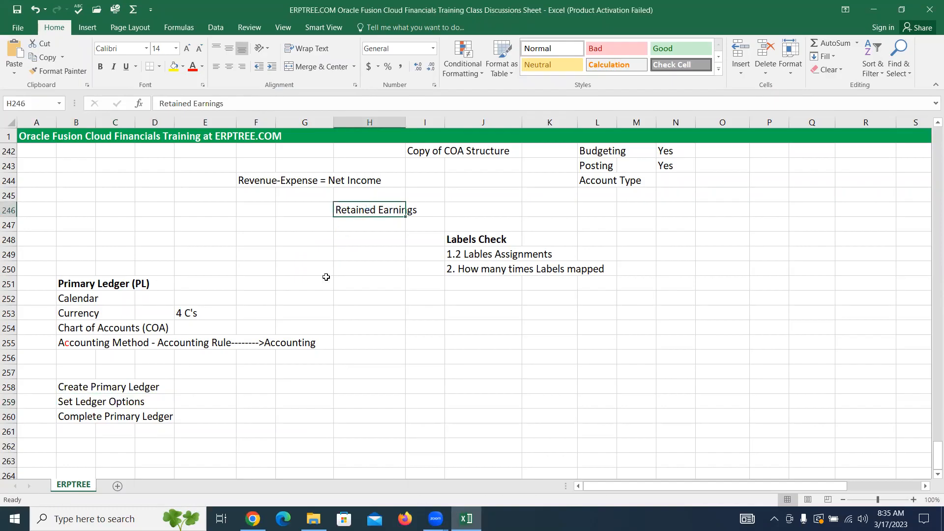
Step: Switch back to Oracle and go to the Specify Ledger Options task, using Select and Add for its primary ledger scope
{"action": "key", "text": "alt+Tab"}
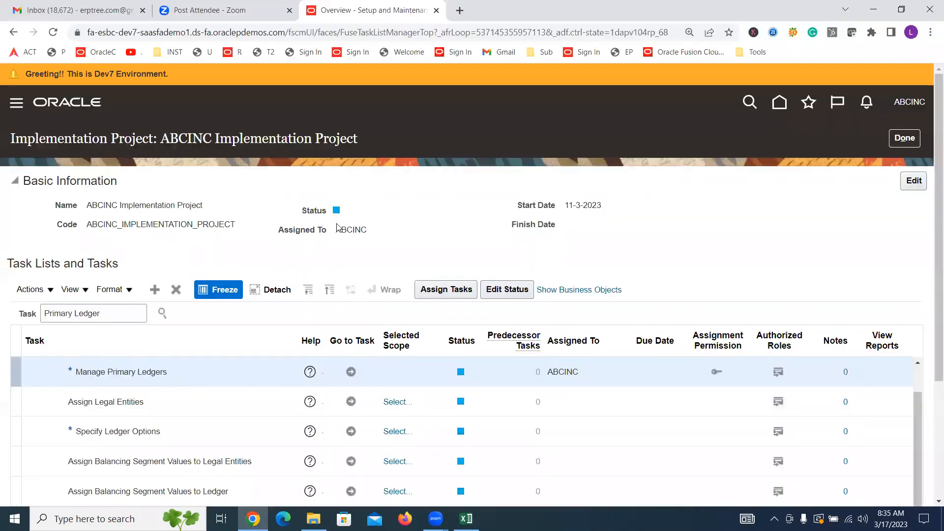
{"action": "scroll", "coordinate": [349, 259], "scroll_direction": "down", "scroll_amount": 1}
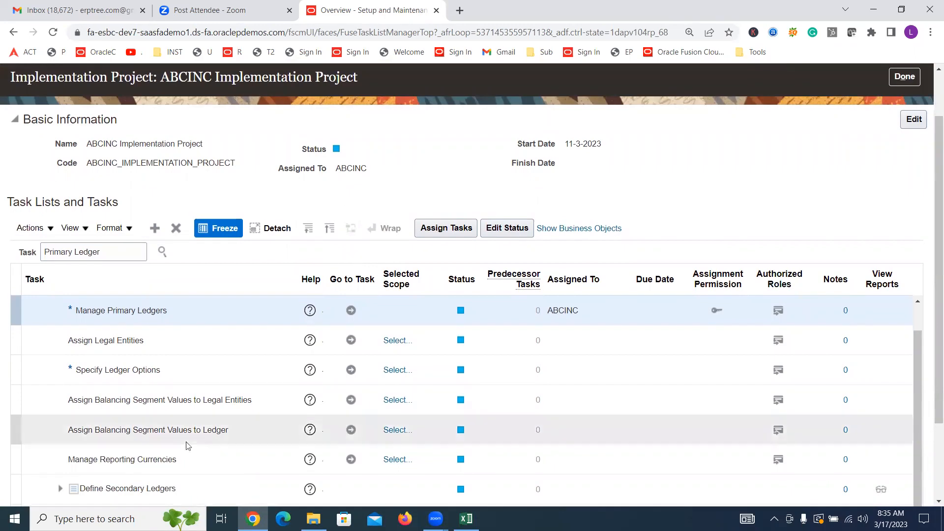
{"action": "left_click", "coordinate": [134, 375]}
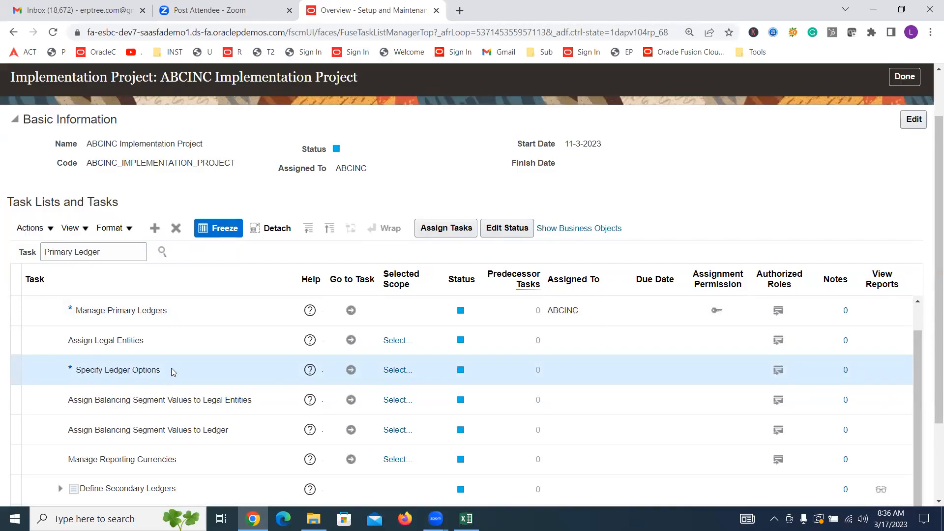
{"action": "left_click", "coordinate": [350, 370]}
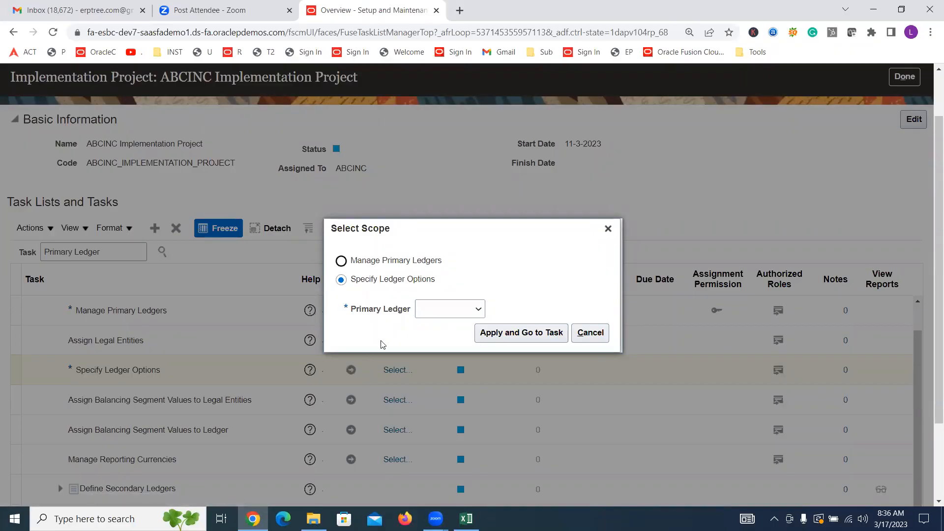
{"action": "left_click", "coordinate": [444, 314]}
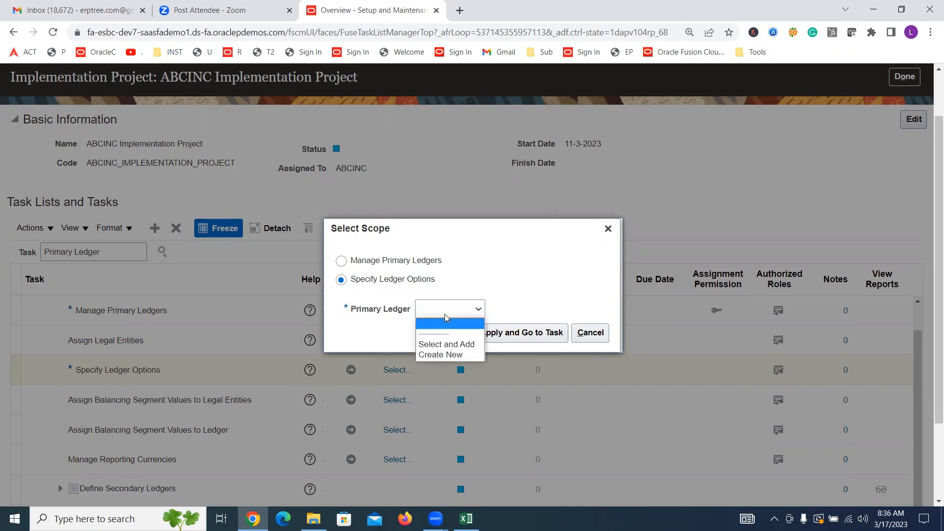
{"action": "left_click", "coordinate": [480, 345]}
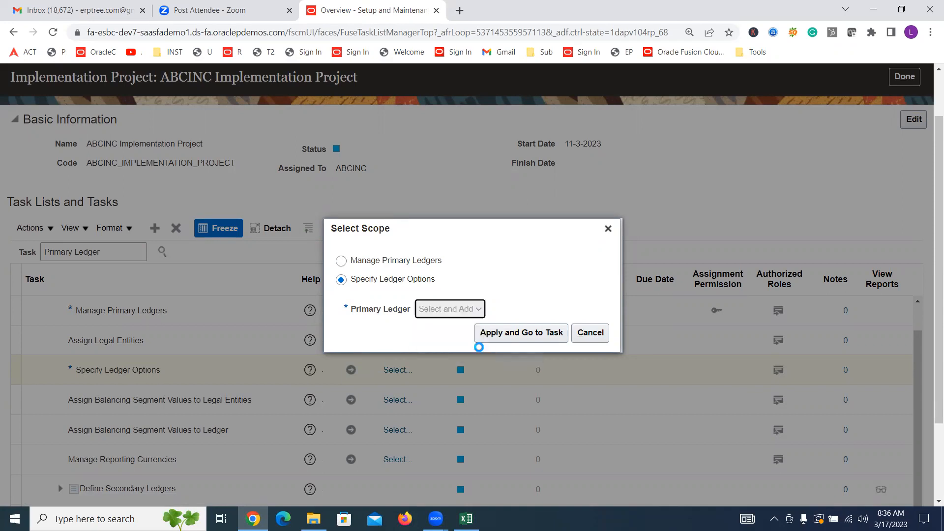
{"action": "left_click", "coordinate": [512, 333]}
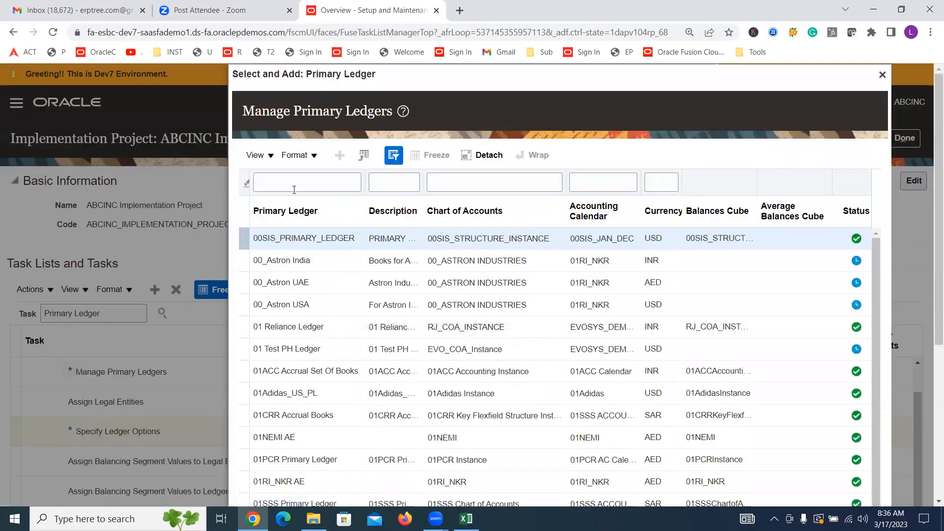
Step: Filter the primary ledgers by "ABCINC USA" and save ABCINC USA Primary Ledger as the task's scope
{"action": "left_click", "coordinate": [294, 190]}
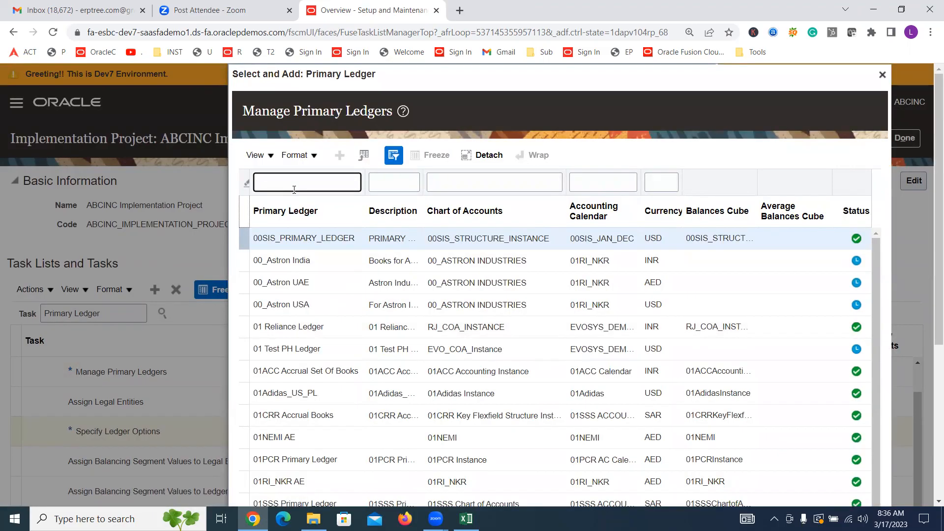
{"action": "type", "text": "ABCINC USA"}
{"action": "key", "text": "Return"}
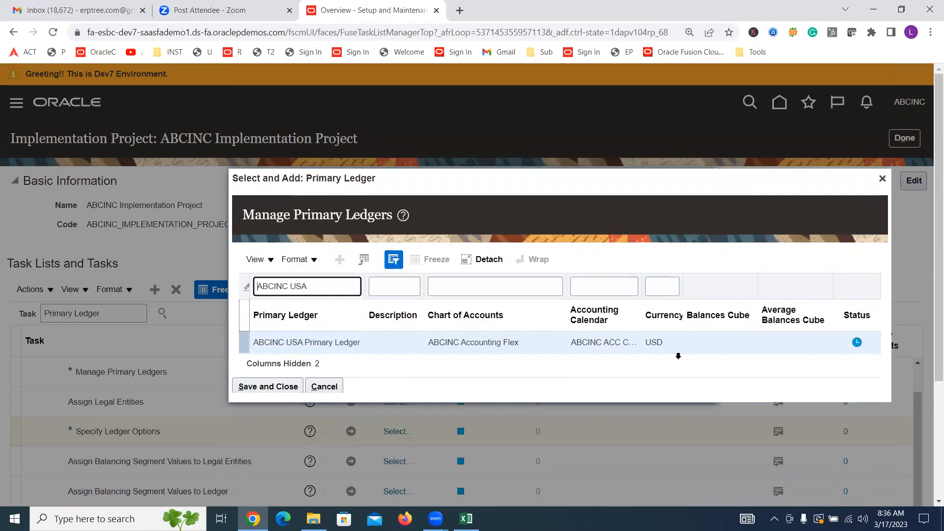
{"action": "mouse_move", "coordinate": [857, 346]}
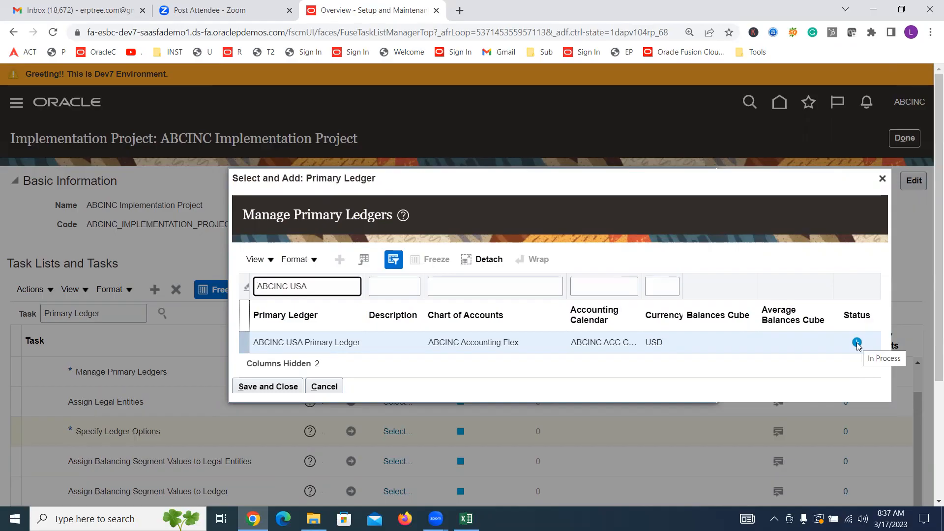
{"action": "left_click", "coordinate": [255, 339]}
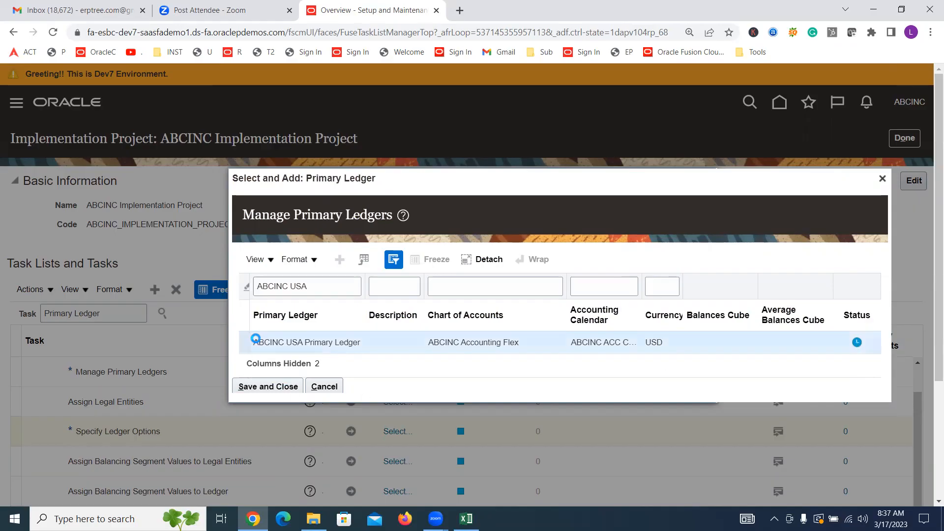
{"action": "left_click", "coordinate": [273, 387]}
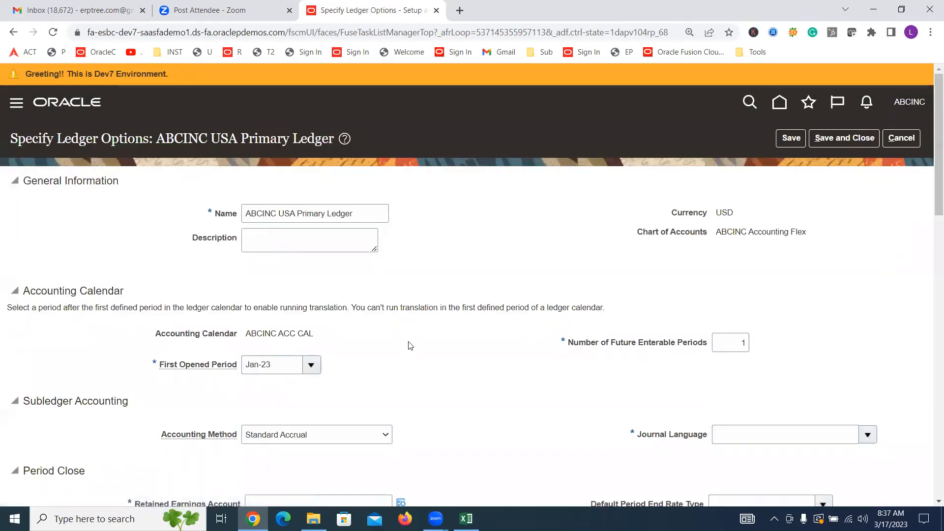
Step: Review the ledger's name, currency, chart of accounts, accounting calendar, accounting method and Retained Earnings Account field in the ledger options
{"action": "left_click_drag", "start_coordinate": [362, 217], "coordinate": [131, 210]}
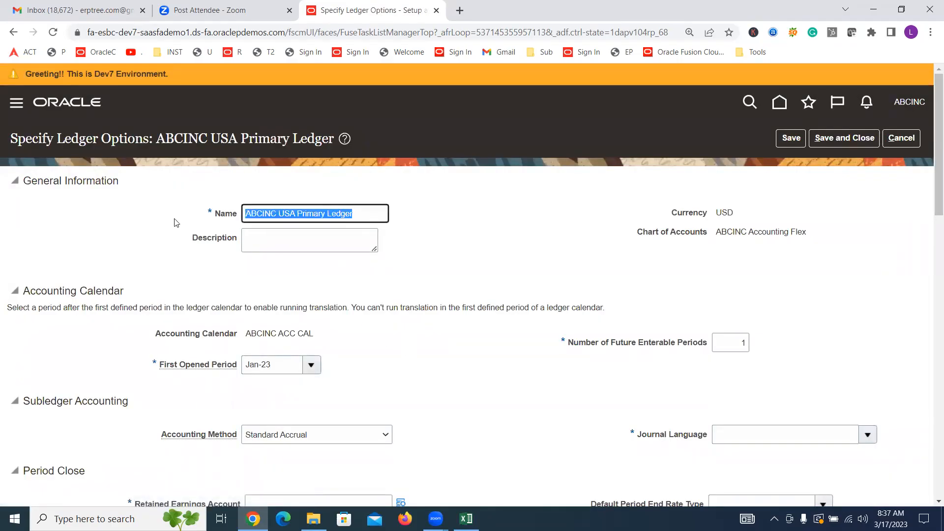
{"action": "left_click", "coordinate": [435, 264]}
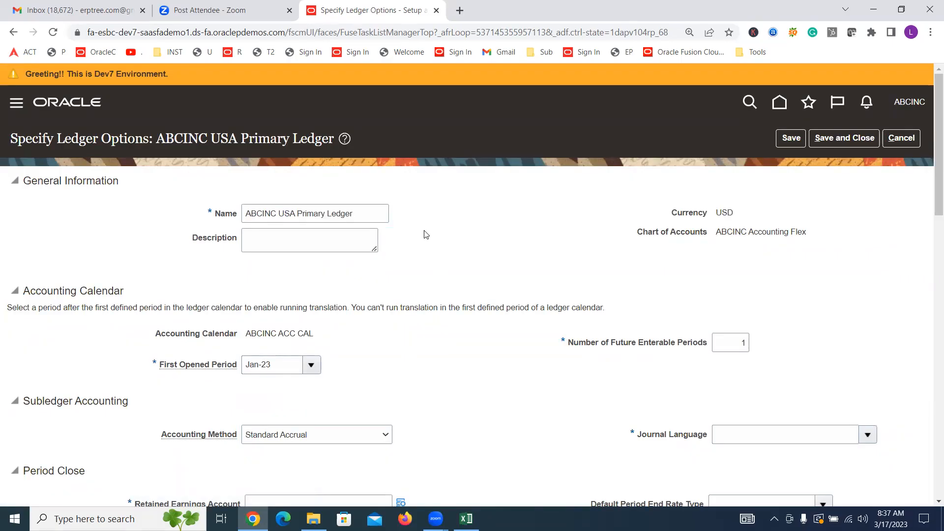
{"action": "double_click", "coordinate": [729, 214]}
{"action": "triple_click", "coordinate": [746, 230]}
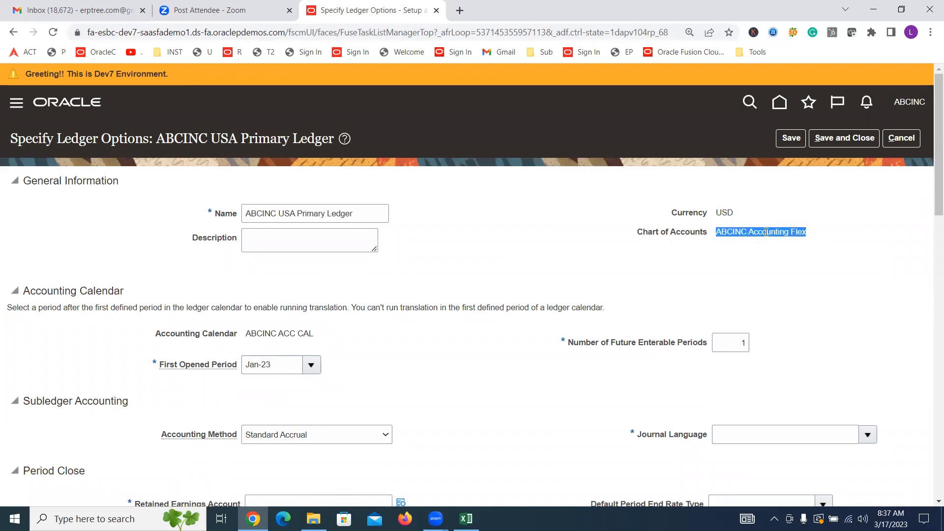
{"action": "triple_click", "coordinate": [257, 330]}
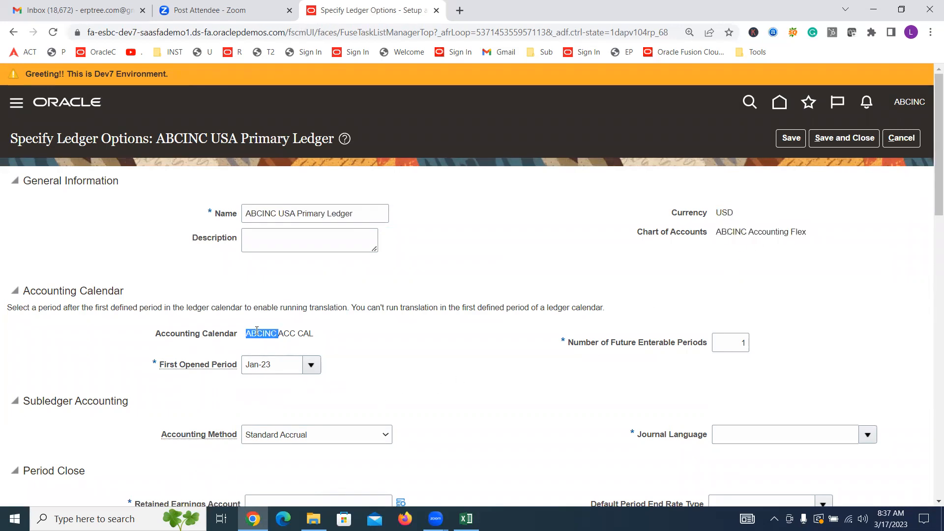
{"action": "scroll", "coordinate": [452, 304], "scroll_direction": "down", "scroll_amount": 3}
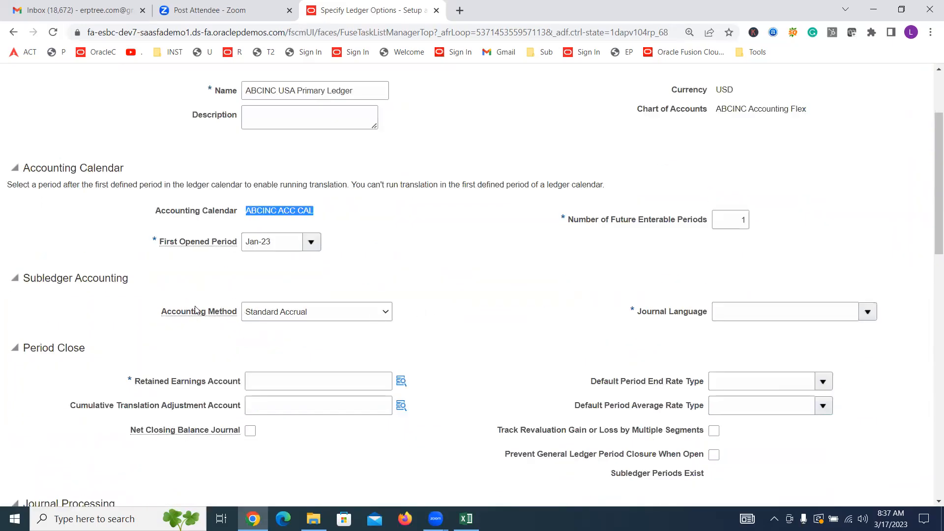
{"action": "left_click_drag", "start_coordinate": [161, 312], "coordinate": [236, 311]}
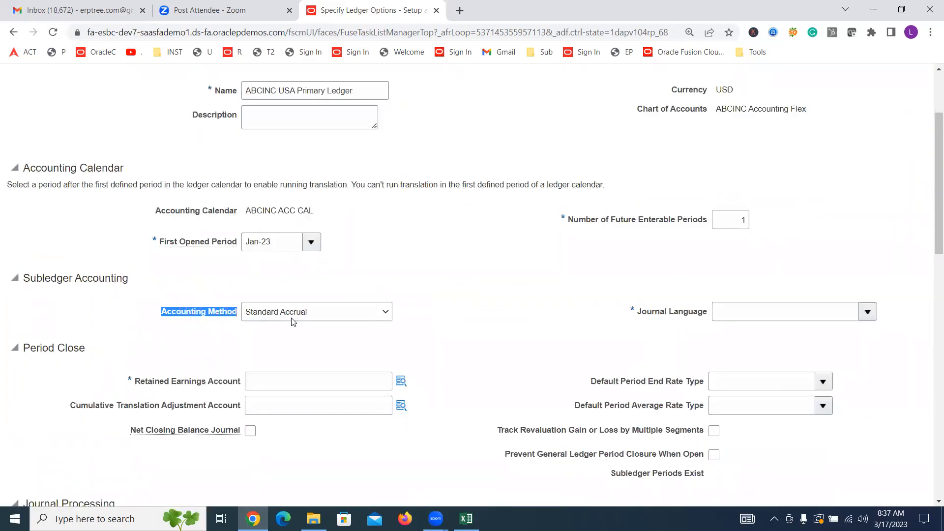
{"action": "left_click", "coordinate": [543, 334]}
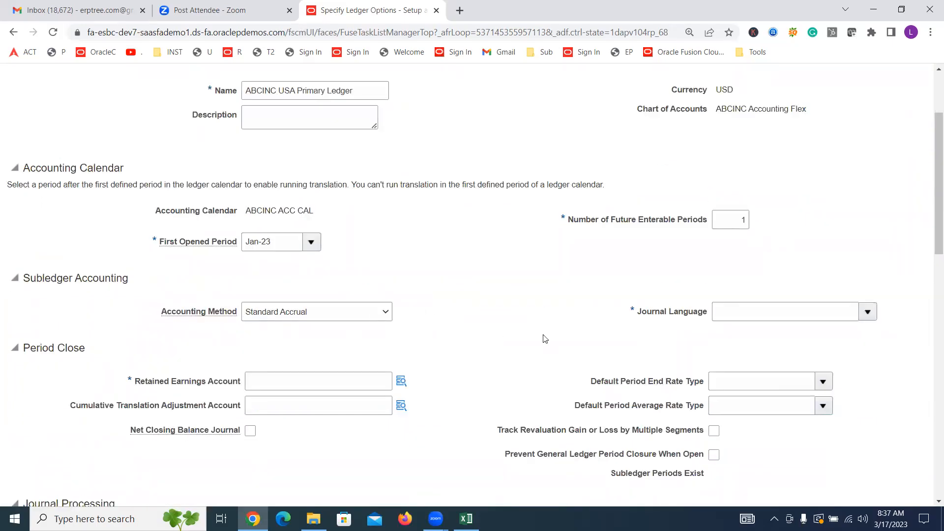
{"action": "triple_click", "coordinate": [173, 384]}
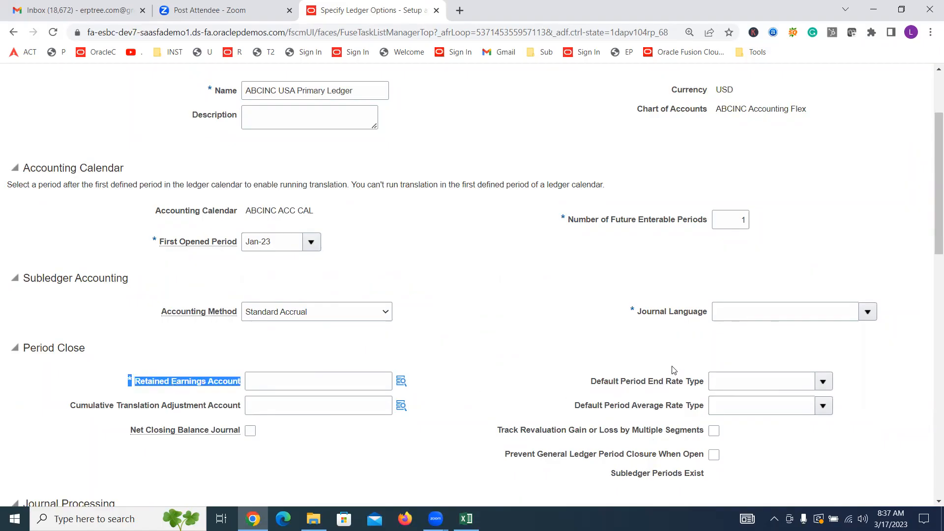
Step: Set the ledger's journal language to American English
{"action": "left_click_drag", "start_coordinate": [637, 312], "coordinate": [706, 314]}
{"action": "left_click", "coordinate": [868, 312]}
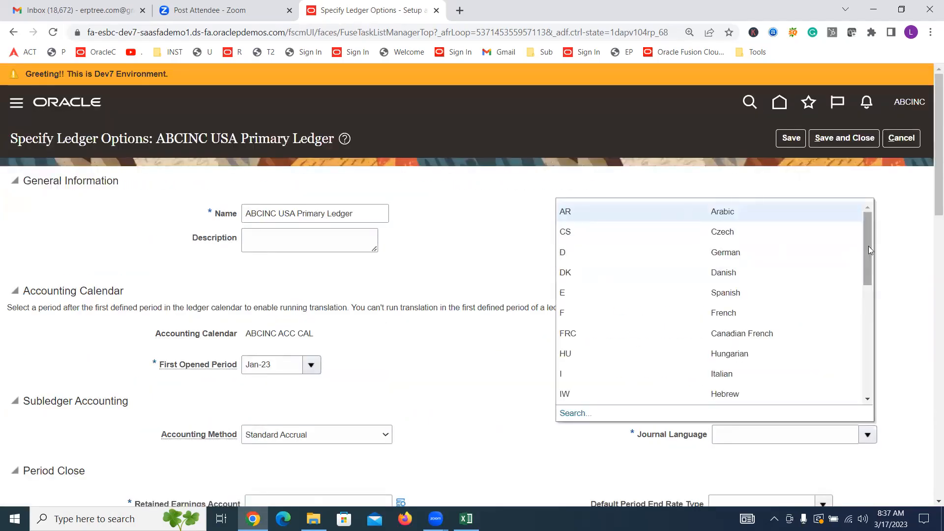
{"action": "left_click_drag", "start_coordinate": [868, 249], "coordinate": [888, 376]}
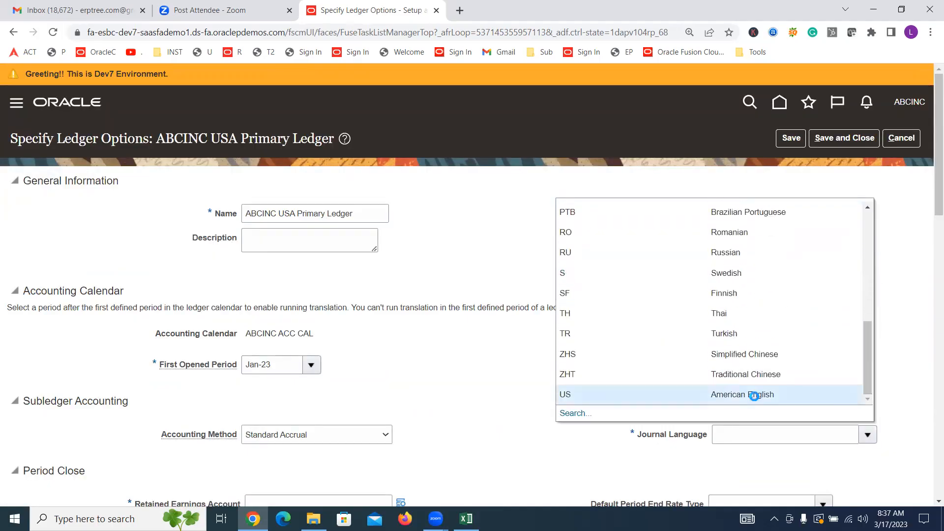
{"action": "left_click", "coordinate": [756, 394]}
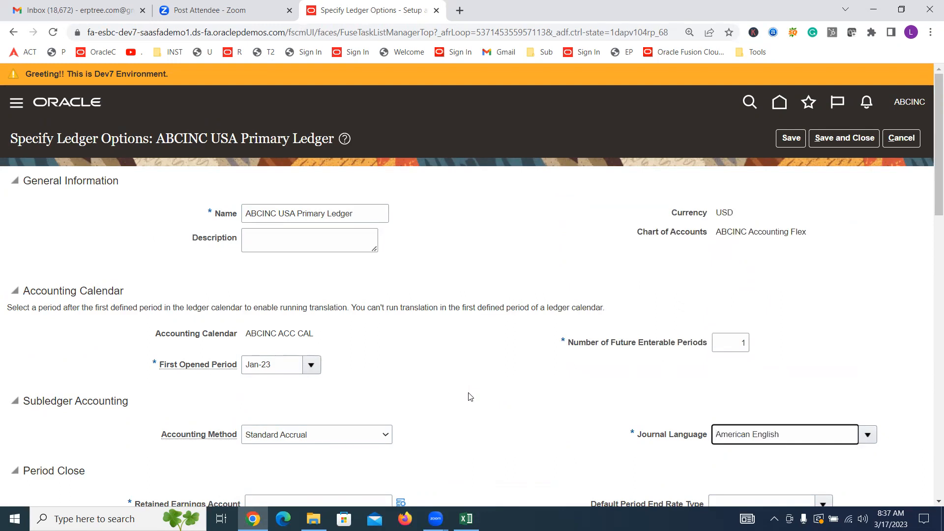
Step: Open the Retained Earnings Account segments under Period Close and set Account to 44440 Retained Earnings
{"action": "scroll", "coordinate": [470, 396], "scroll_direction": "down", "scroll_amount": 5}
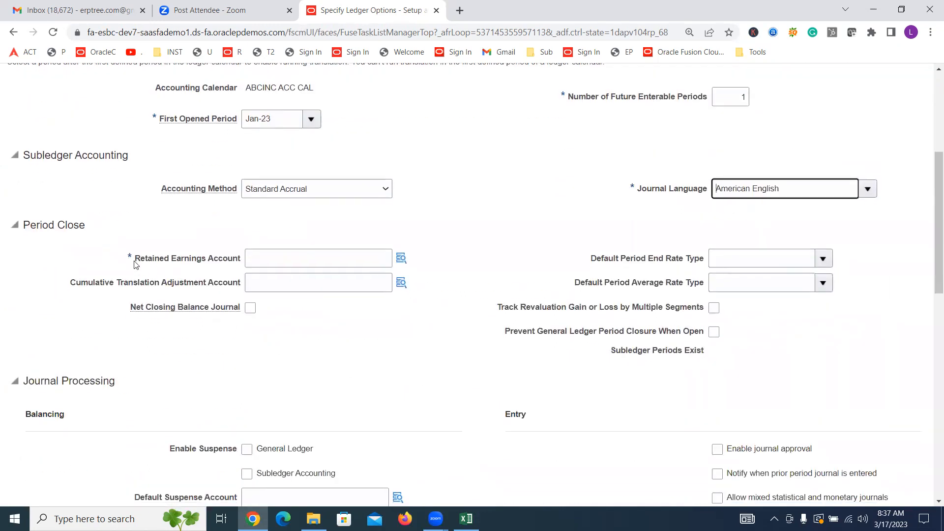
{"action": "left_click", "coordinate": [401, 259]}
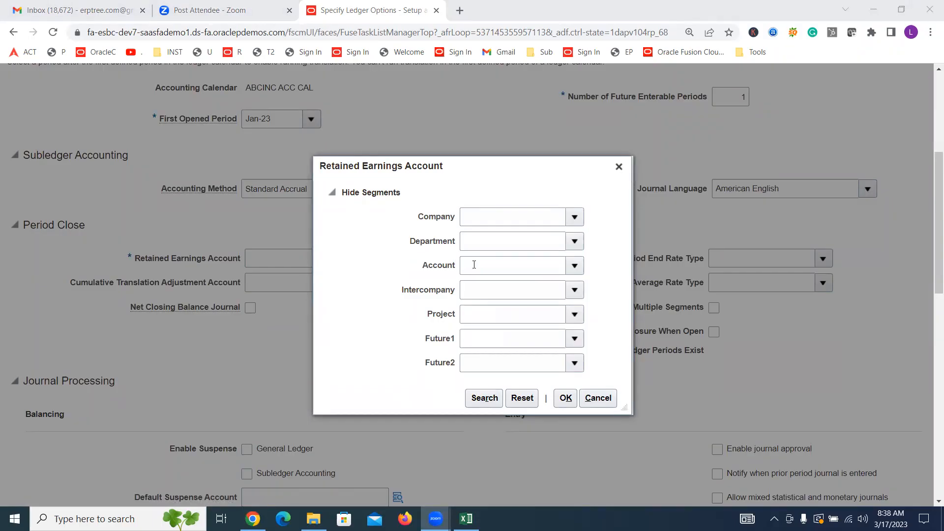
{"action": "left_click", "coordinate": [575, 218]}
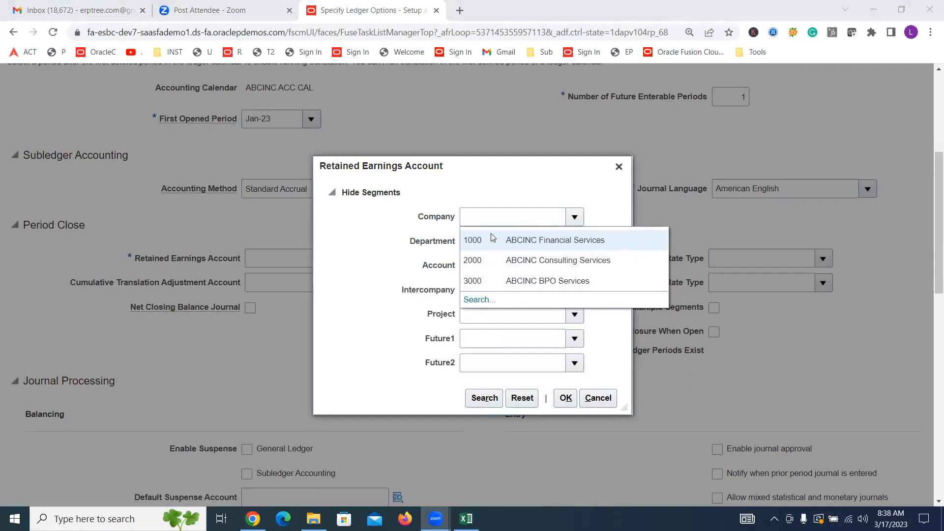
{"action": "left_click", "coordinate": [489, 172]}
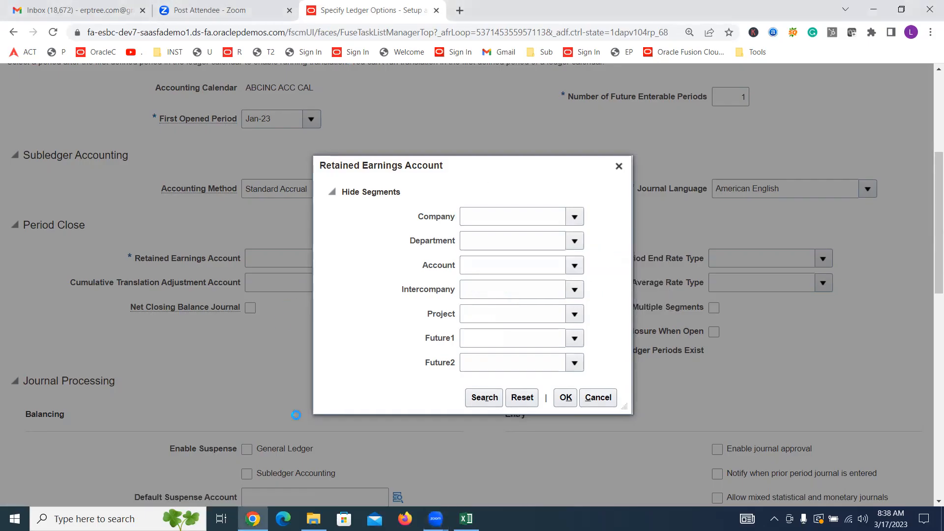
{"action": "left_click", "coordinate": [581, 267]}
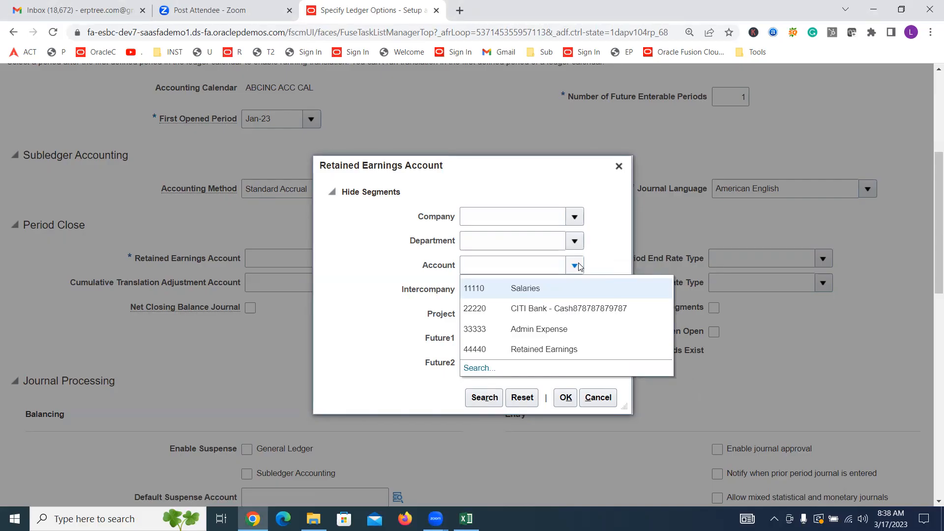
{"action": "left_click", "coordinate": [602, 348]}
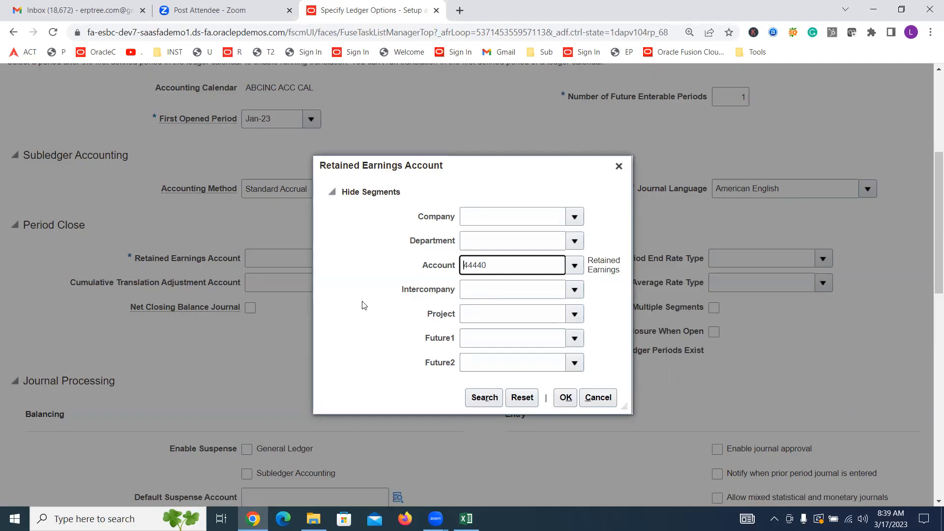
Step: Set the retained earnings combination's Company to 1000 ABCINC Financial Services and its Department to 1000 Finance
{"action": "left_click", "coordinate": [575, 218]}
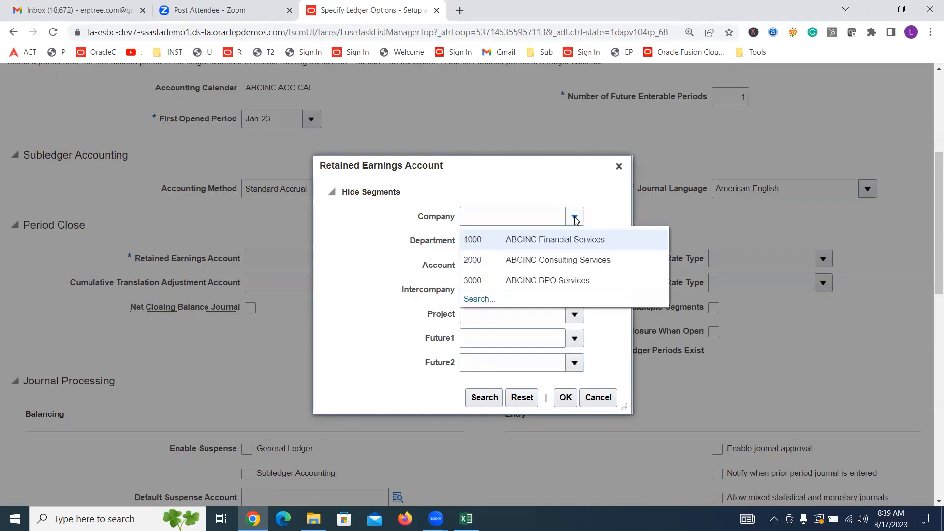
{"action": "left_click", "coordinate": [537, 237]}
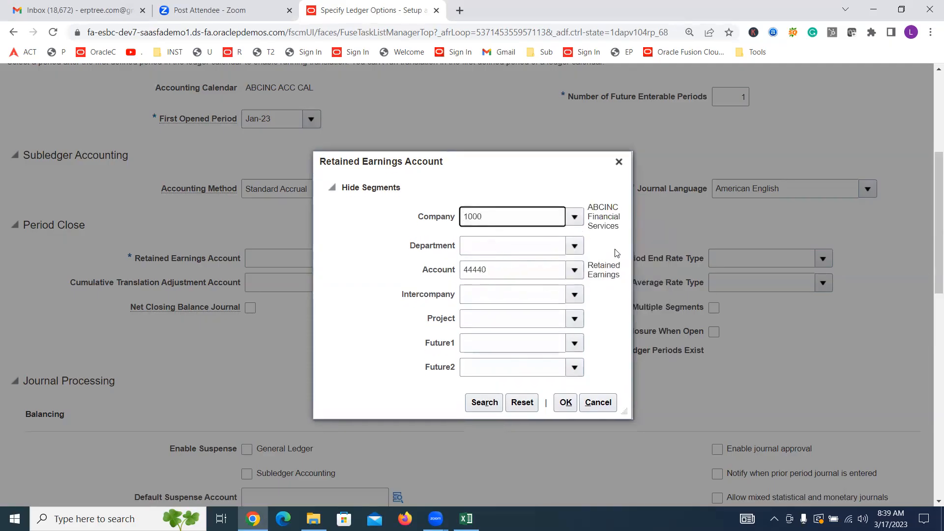
{"action": "double_click", "coordinate": [498, 275]}
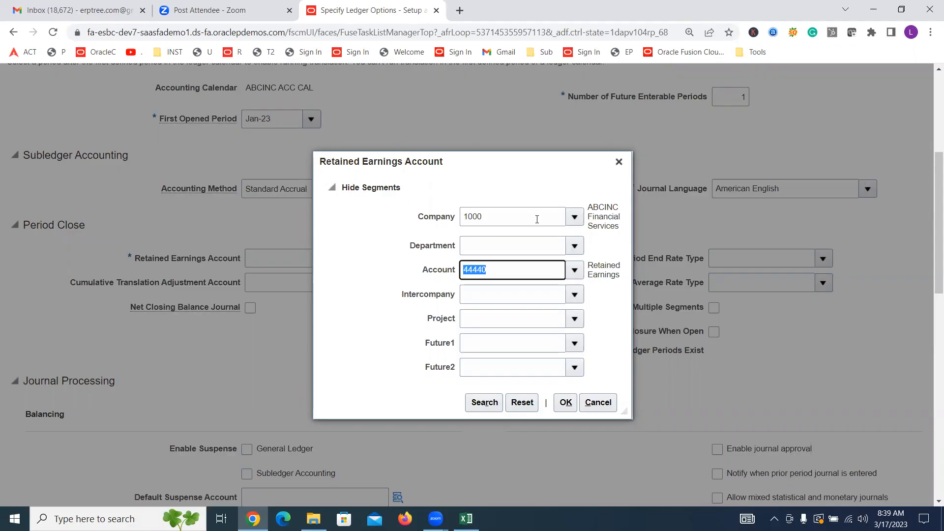
{"action": "left_click", "coordinate": [600, 256]}
{"action": "left_click", "coordinate": [575, 245]}
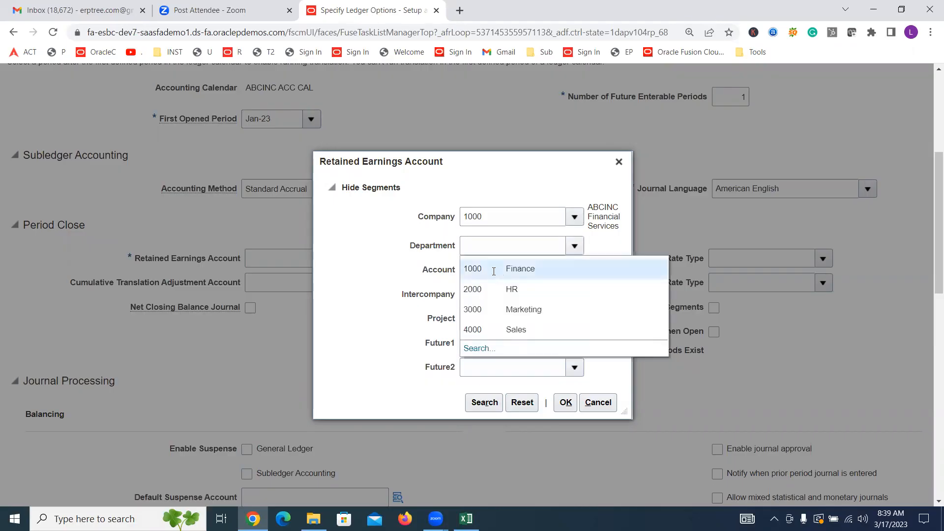
{"action": "left_click", "coordinate": [495, 272]}
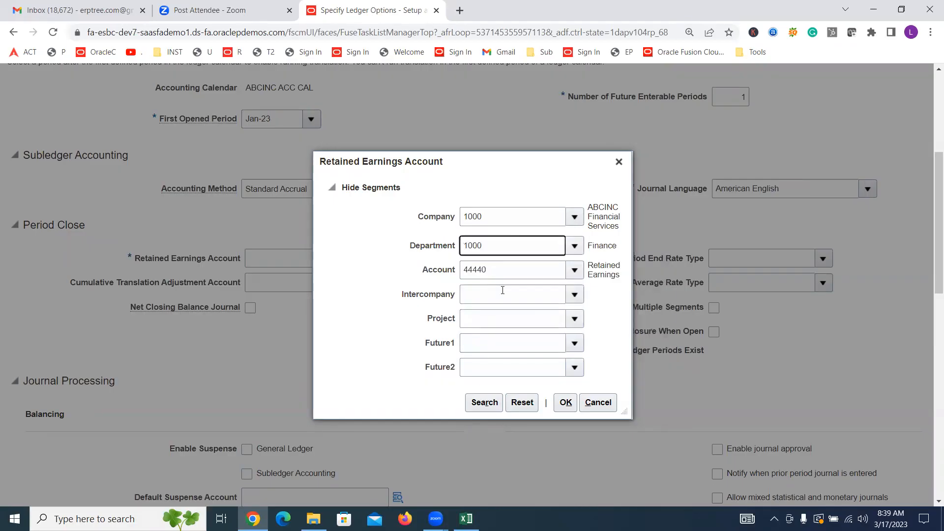
Step: Set the Intercompany and Project segments of the retained earnings combination to 0000 Default
{"action": "left_click", "coordinate": [483, 270]}
{"action": "double_click", "coordinate": [483, 270]}
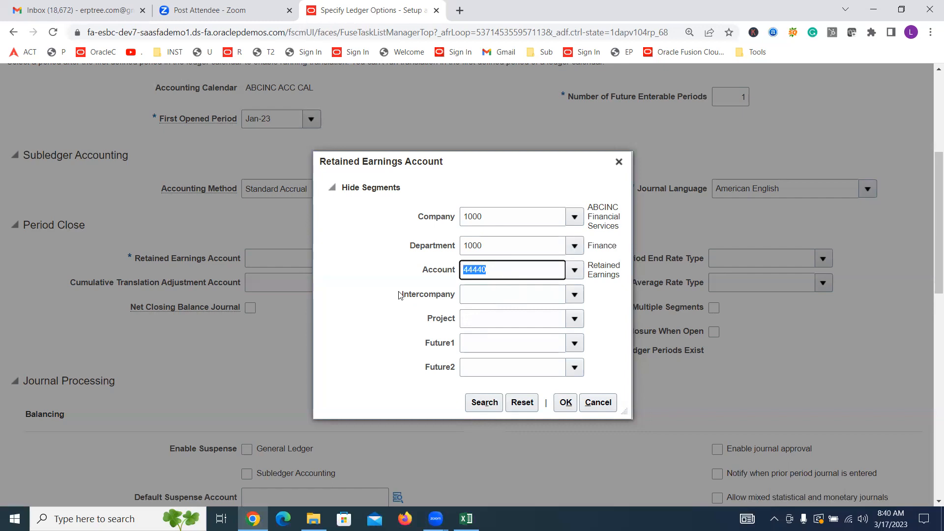
{"action": "left_click", "coordinate": [576, 299]}
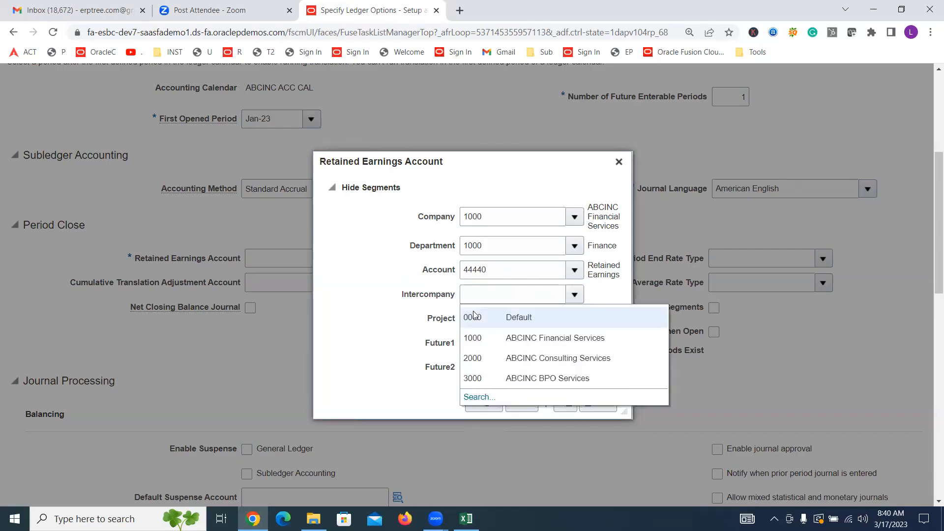
{"action": "left_click", "coordinate": [473, 312]}
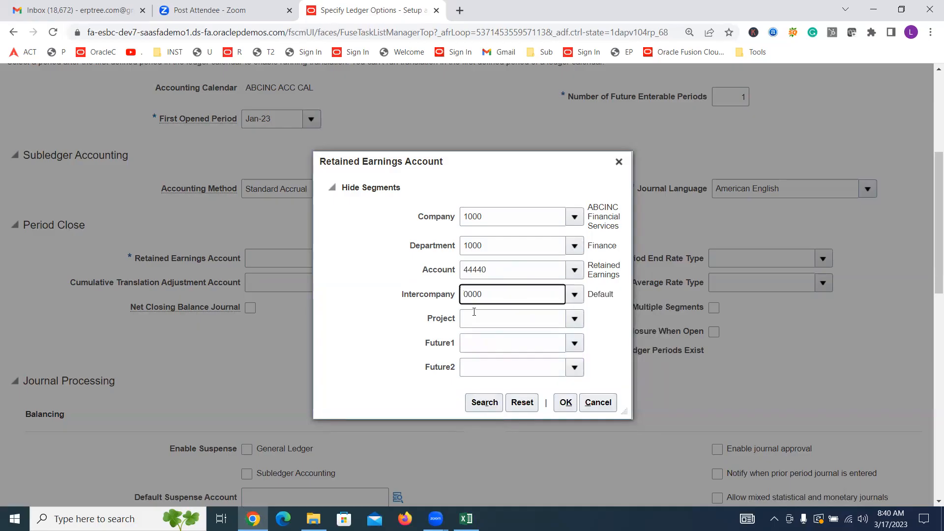
{"action": "double_click", "coordinate": [508, 270]}
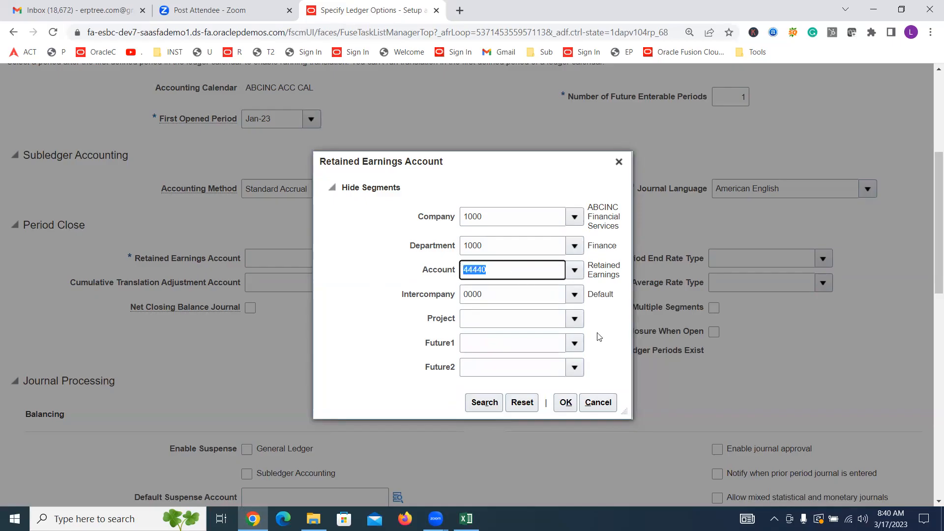
{"action": "left_click", "coordinate": [574, 318]}
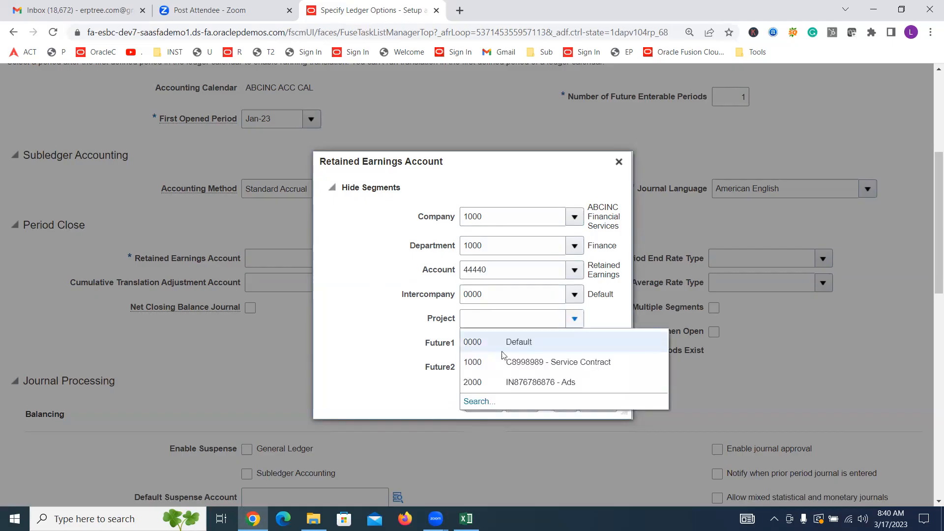
{"action": "left_click", "coordinate": [477, 340]}
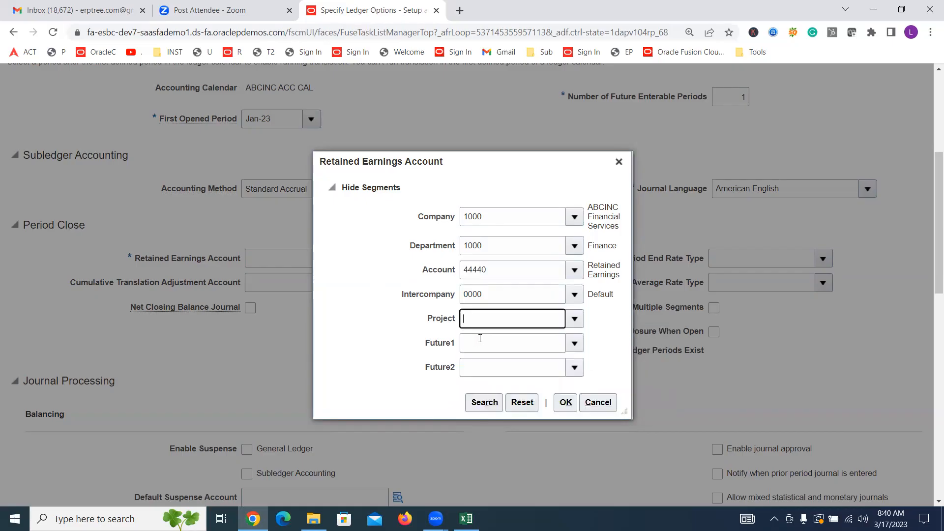
Step: Set the Future1 and Future2 segments to 0000 Default and accept the retained earnings account combination
{"action": "left_click", "coordinate": [574, 343]}
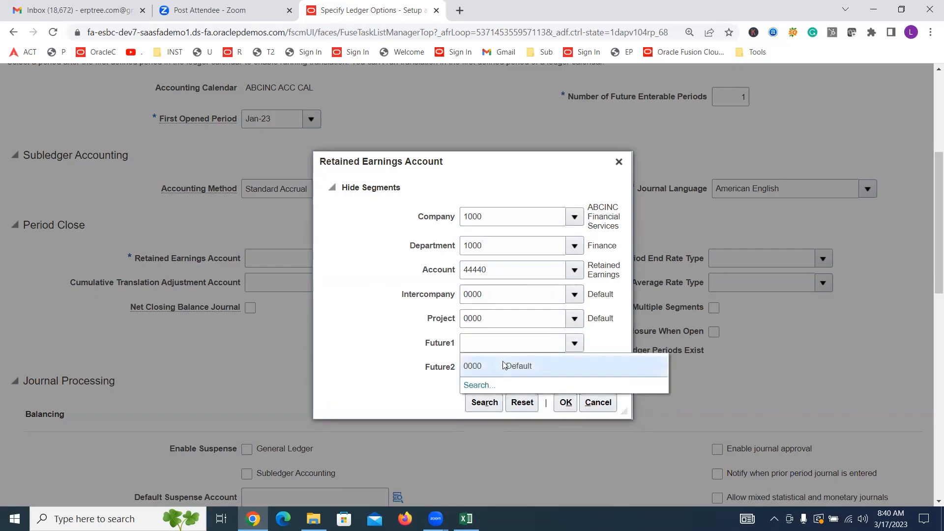
{"action": "left_click", "coordinate": [503, 365]}
{"action": "left_click", "coordinate": [574, 367]}
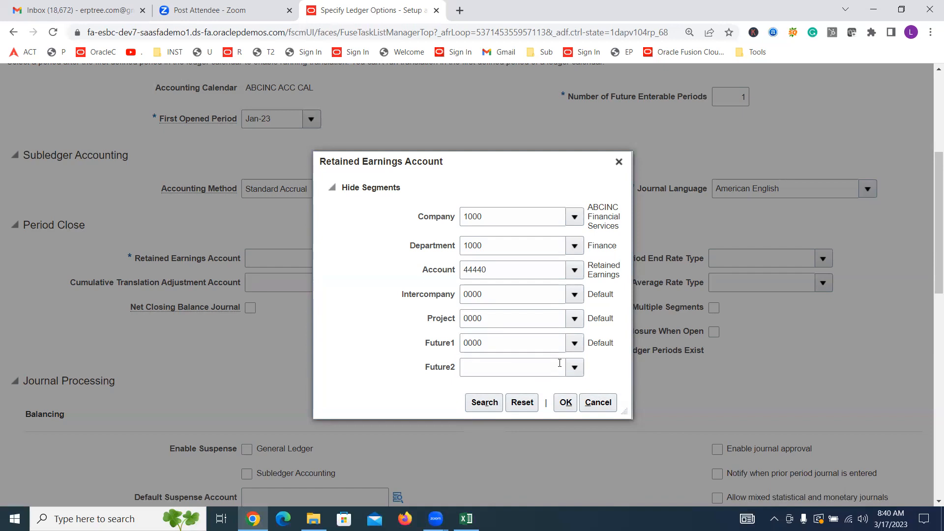
{"action": "left_click", "coordinate": [575, 367]}
{"action": "left_click", "coordinate": [521, 389]}
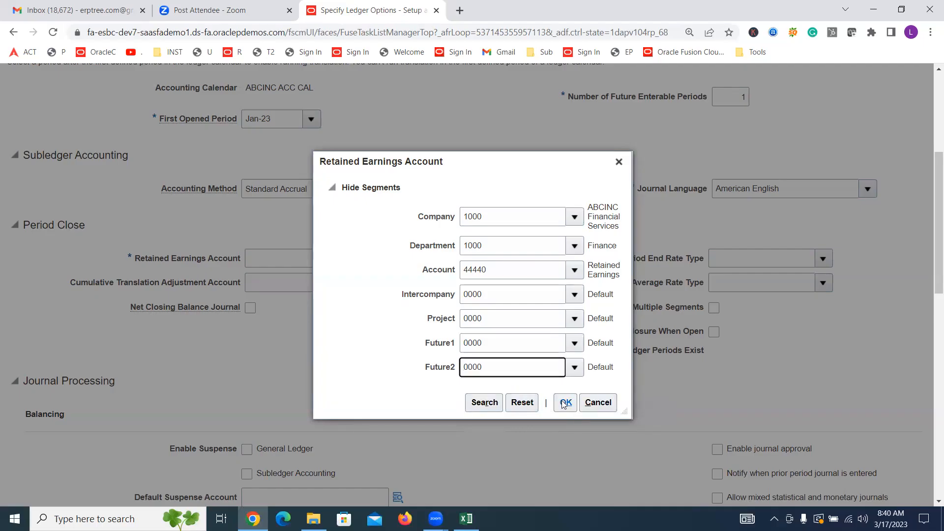
{"action": "left_click", "coordinate": [499, 212]}
{"action": "left_click", "coordinate": [502, 243]}
{"action": "left_click", "coordinate": [503, 265]}
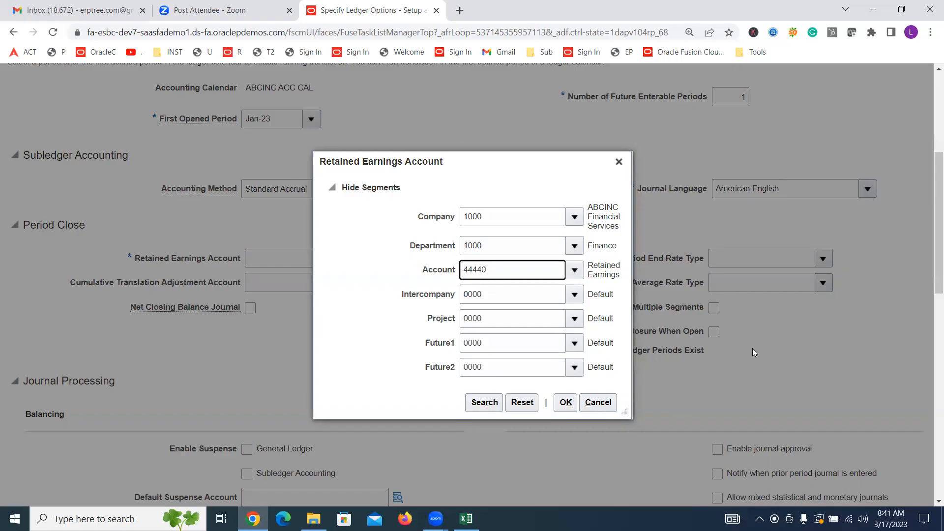
{"action": "left_click", "coordinate": [565, 402]}
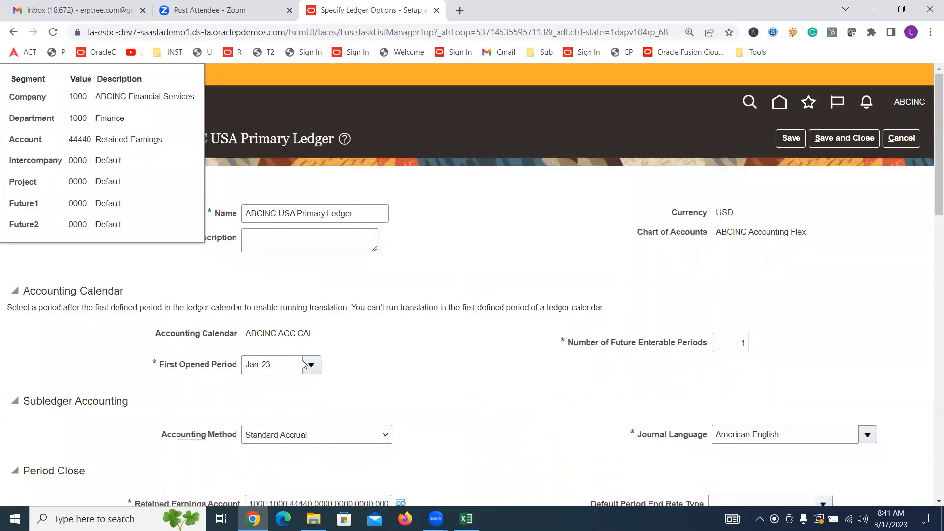
Step: Review the segment values and descriptions of the Retained Earnings Account under Period Close
{"action": "scroll", "coordinate": [481, 314], "scroll_direction": "down", "scroll_amount": 5}
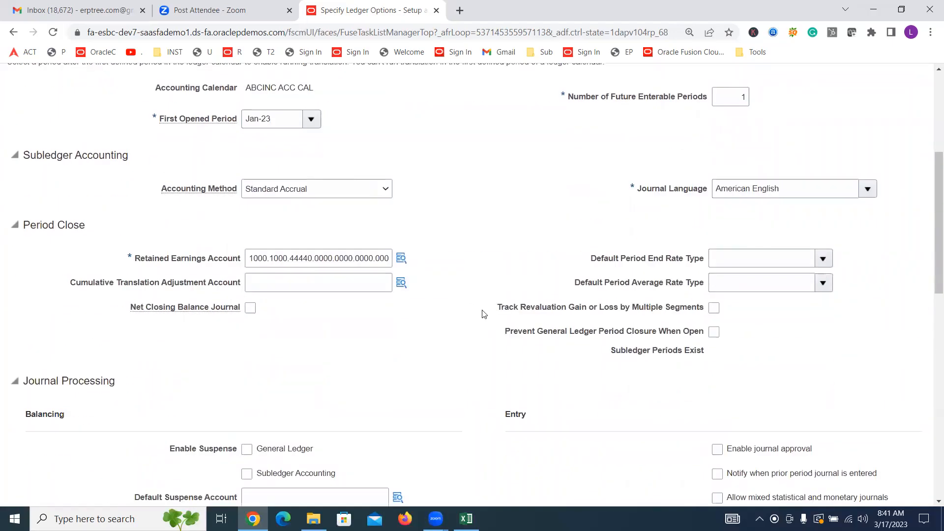
{"action": "mouse_move", "coordinate": [401, 257]}
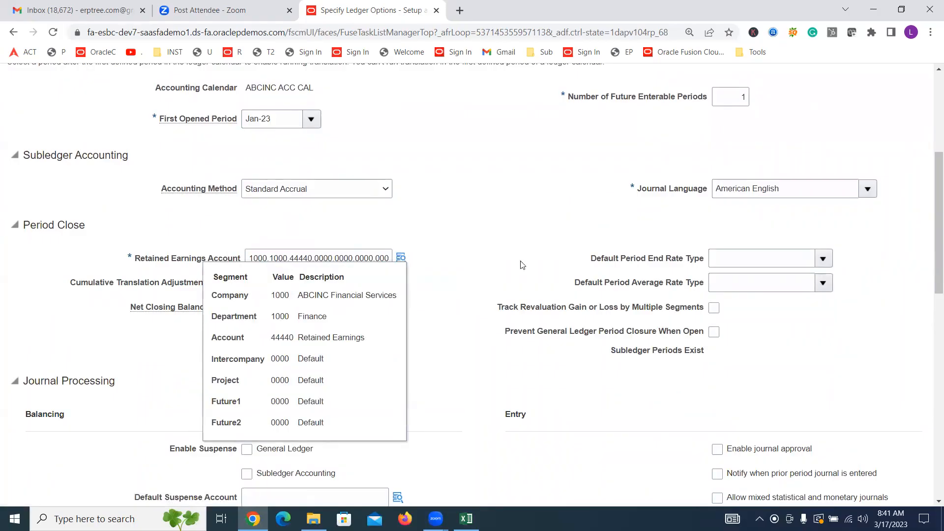
{"action": "left_click", "coordinate": [496, 261]}
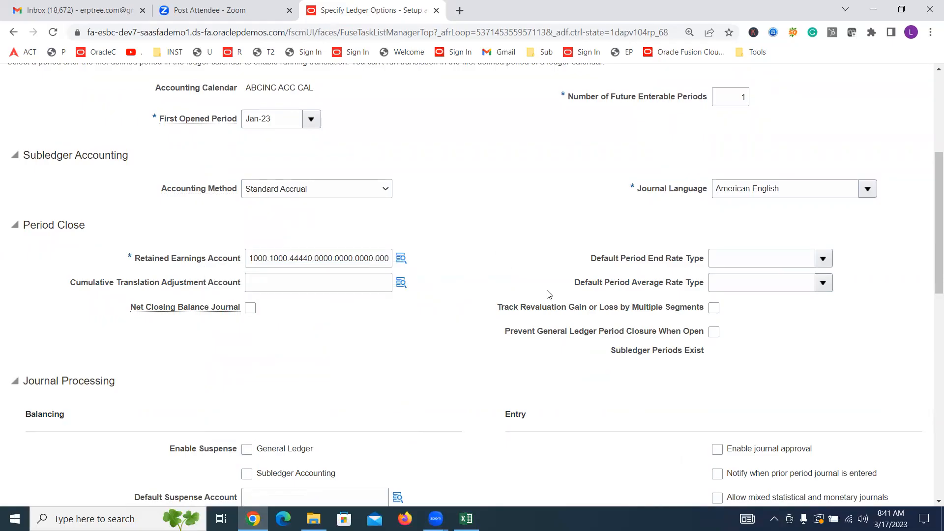
{"action": "left_click", "coordinate": [272, 259]}
{"action": "double_click", "coordinate": [279, 264]}
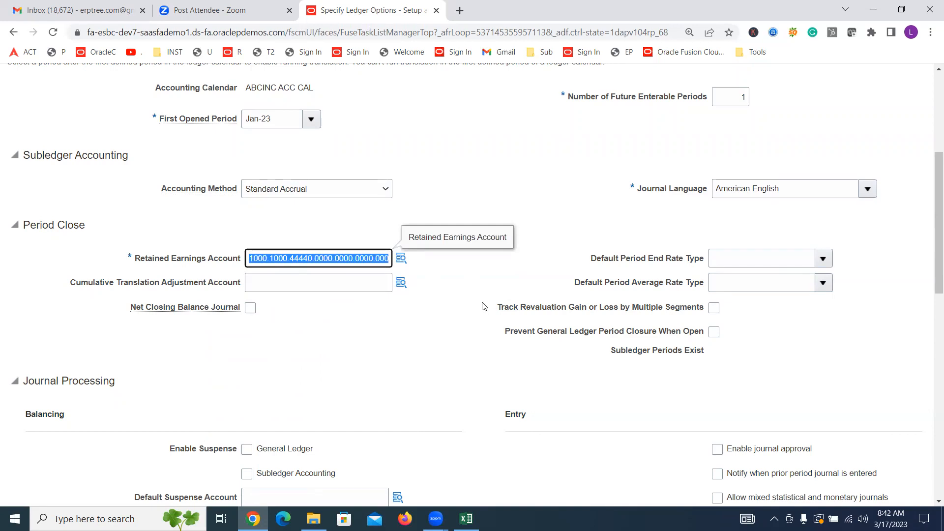
Step: Open the current Oracle page address in a second browser tab, keeping the ledger options tab open
{"action": "key", "text": "ctrl+l"}
{"action": "key", "text": "ctrl+c"}
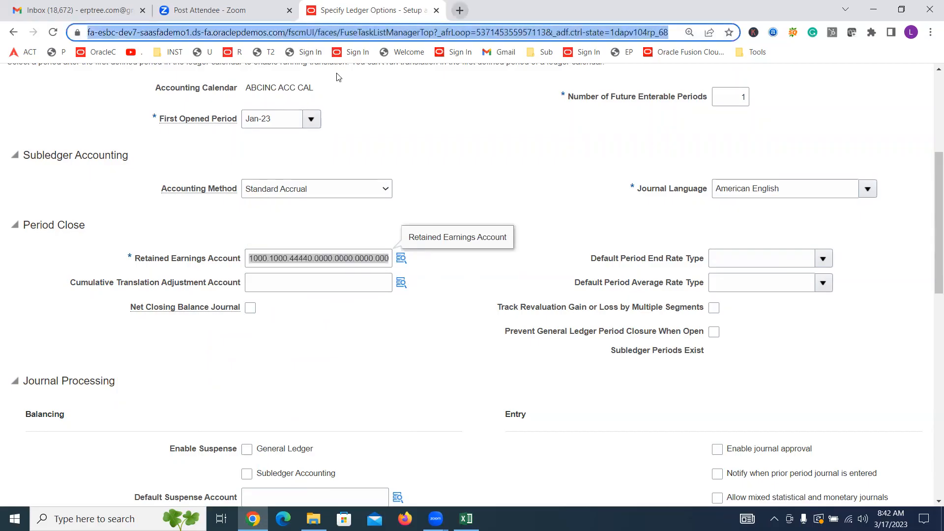
{"action": "key", "text": "ctrl+t"}
{"action": "key", "text": "ctrl+v"}
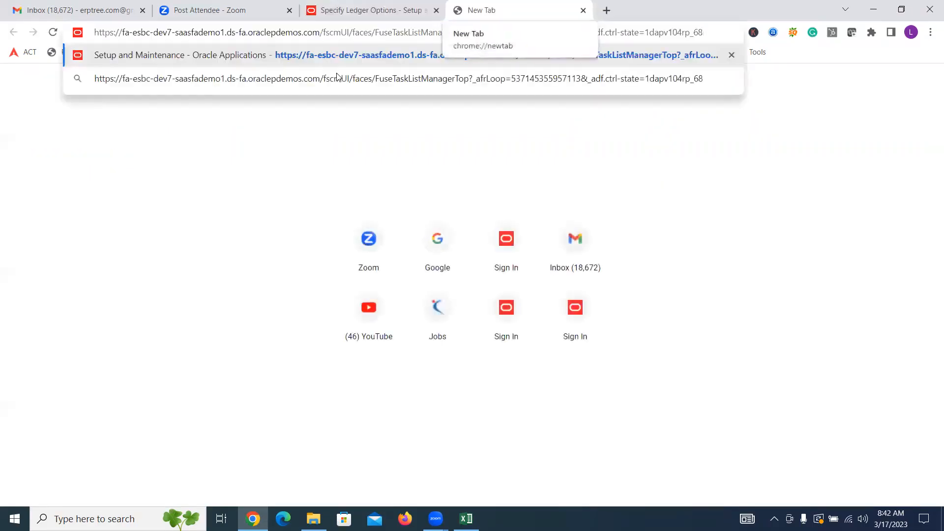
{"action": "key", "text": "Return"}
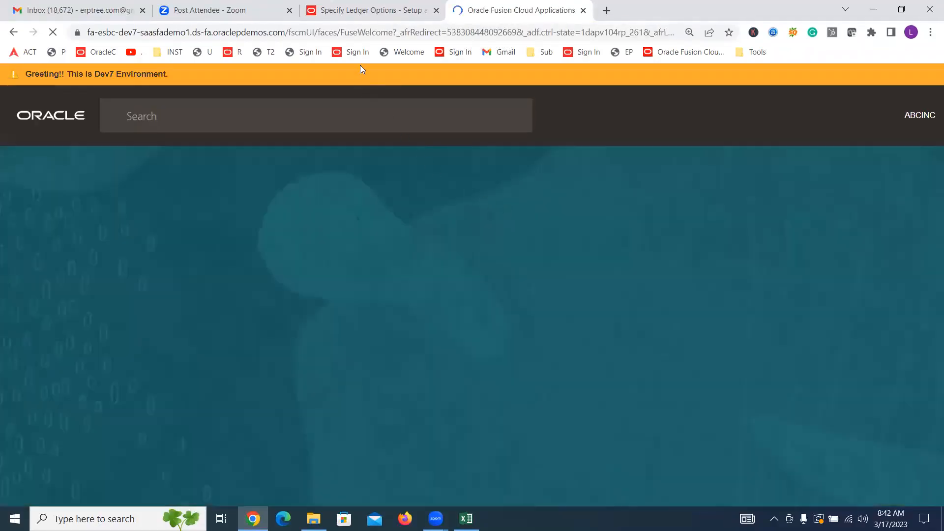
{"action": "key", "text": "ctrl+shift+Tab"}
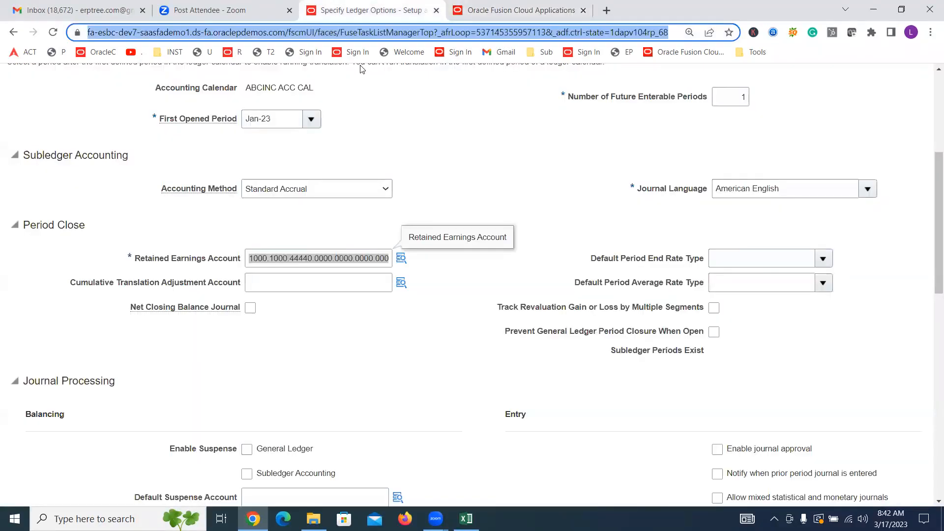
{"action": "key", "text": "ctrl+Tab"}
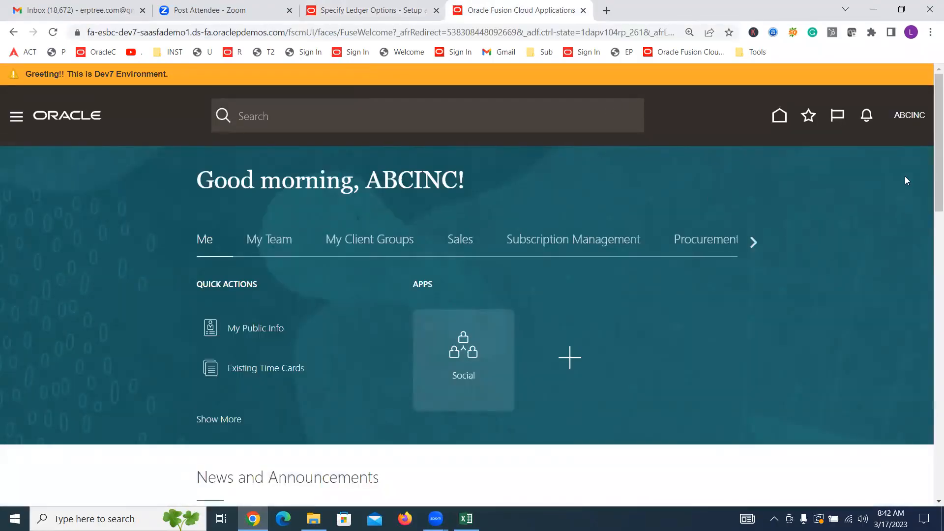
Step: Go to Setup and Maintenance in the new tab and open its task search page
{"action": "left_click", "coordinate": [909, 115]}
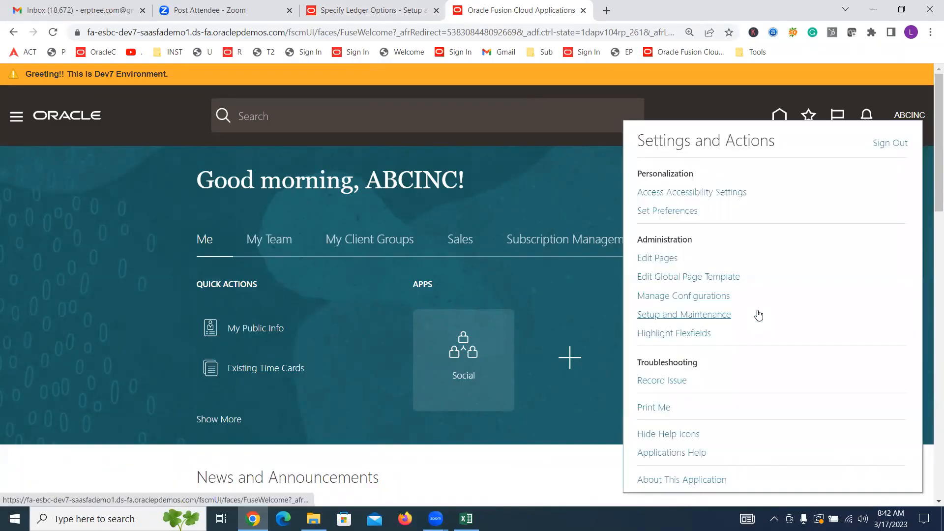
{"action": "left_click", "coordinate": [681, 317]}
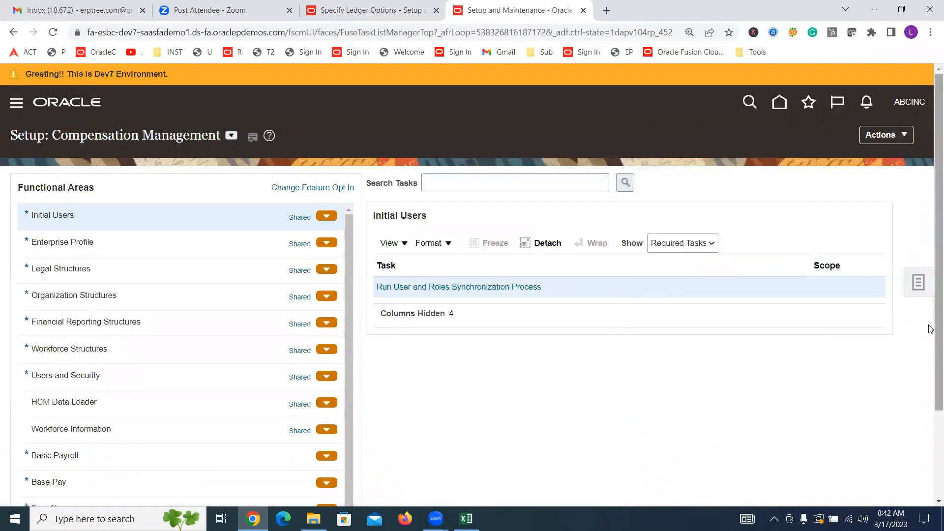
{"action": "left_click", "coordinate": [918, 283]}
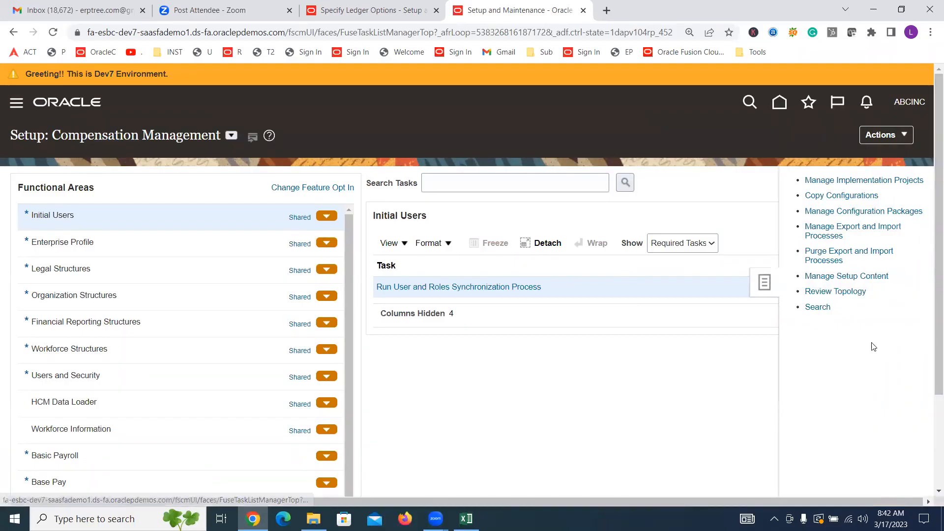
{"action": "left_click", "coordinate": [809, 306]}
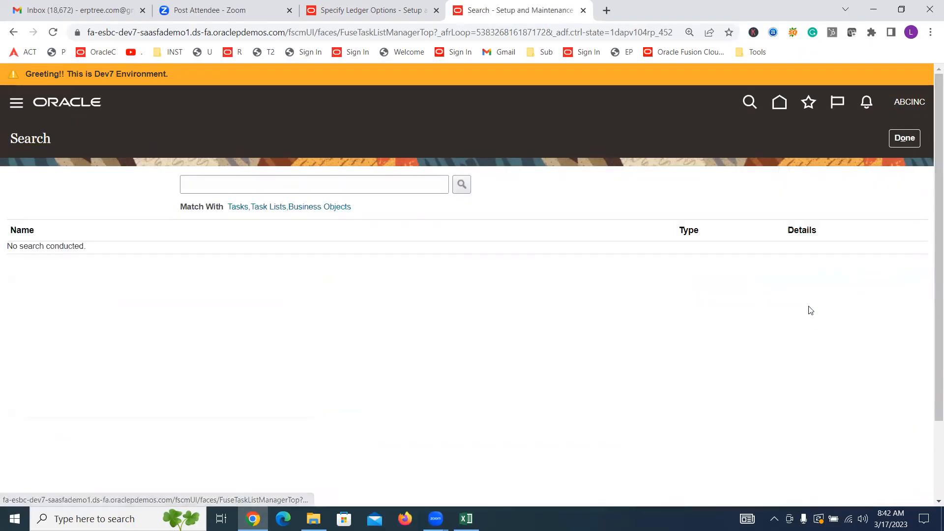
Step: Search the setup tasks for "Chart of accounts s" and open the Manage Chart of Accounts Structures task
{"action": "left_click", "coordinate": [319, 182]}
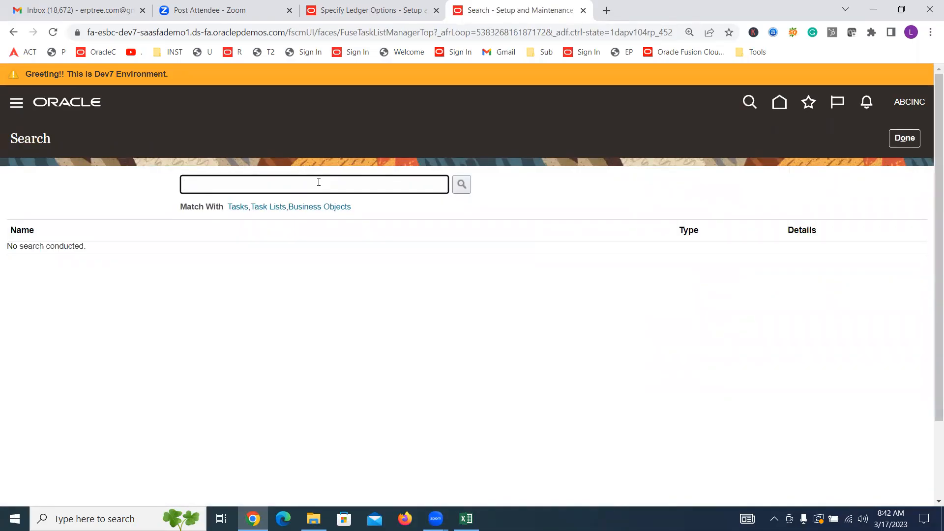
{"action": "type", "text": "Chart of accounts s"}
{"action": "key", "text": "Return"}
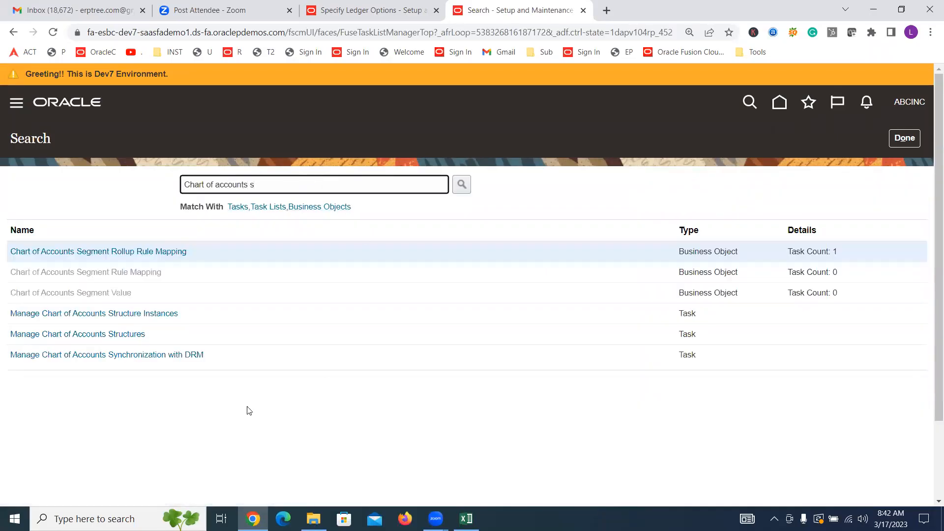
{"action": "left_click", "coordinate": [114, 336]}
{"action": "left_click", "coordinate": [114, 336]}
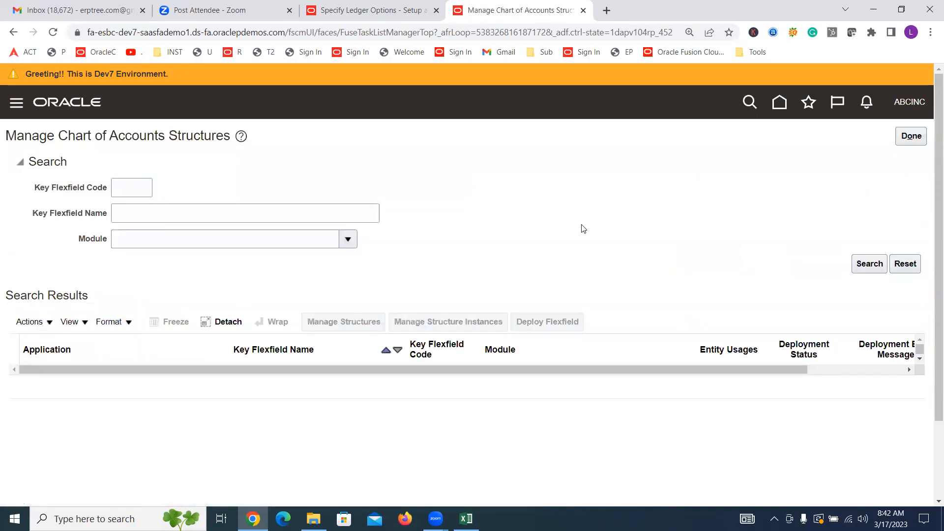
Step: Open the structure instances of the General Ledger Accounting Flexfield and search for the structure instance code ABCINC Accounting Flex
{"action": "left_click", "coordinate": [869, 265]}
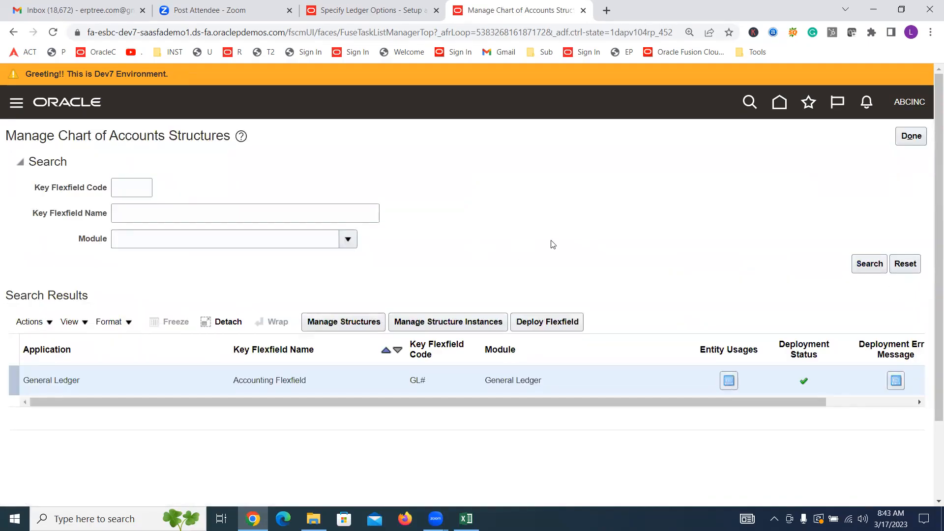
{"action": "left_click", "coordinate": [446, 322]}
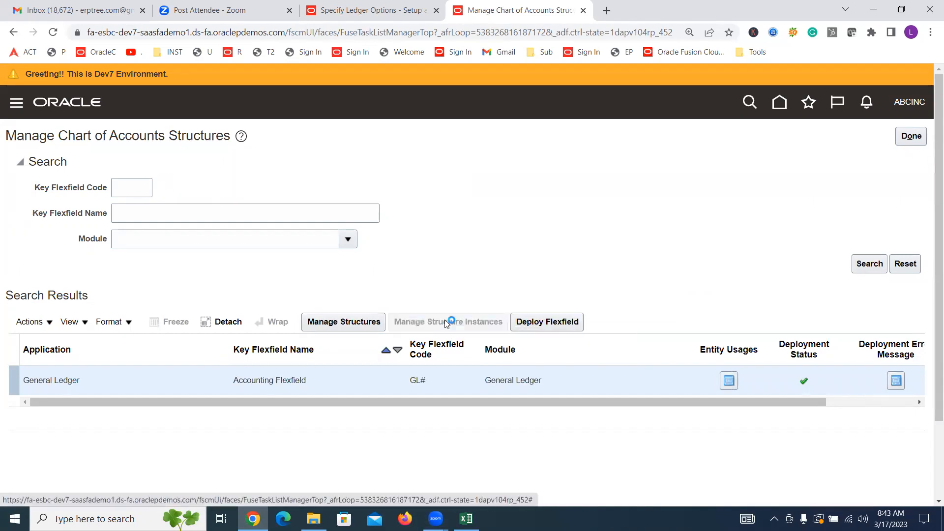
{"action": "left_click", "coordinate": [218, 200]}
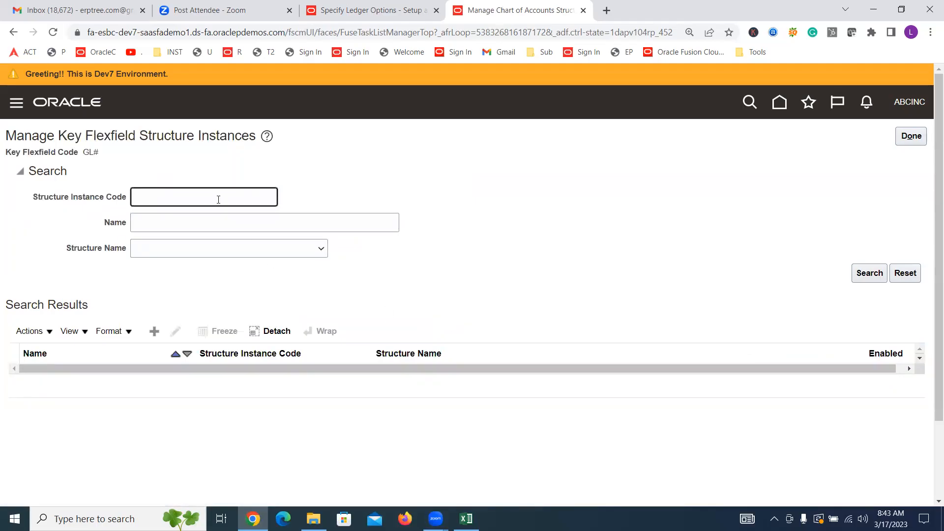
{"action": "type", "text": "ABCINC Accounting Flex"}
{"action": "key", "text": "Return"}
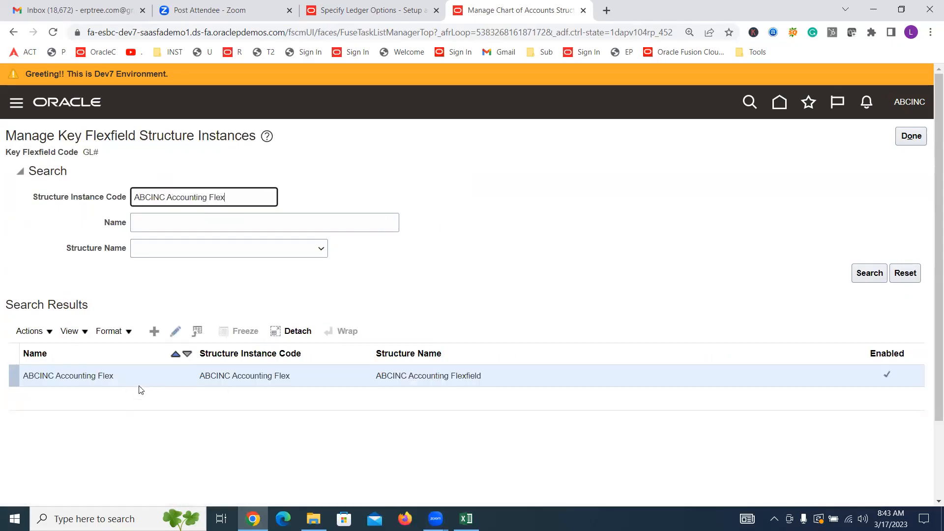
Step: Check the dynamic combination creation setting of the ABCINC Accounting Flex instance against the ledger's retained earnings account, then leave the instance unedited
{"action": "left_click", "coordinate": [175, 332]}
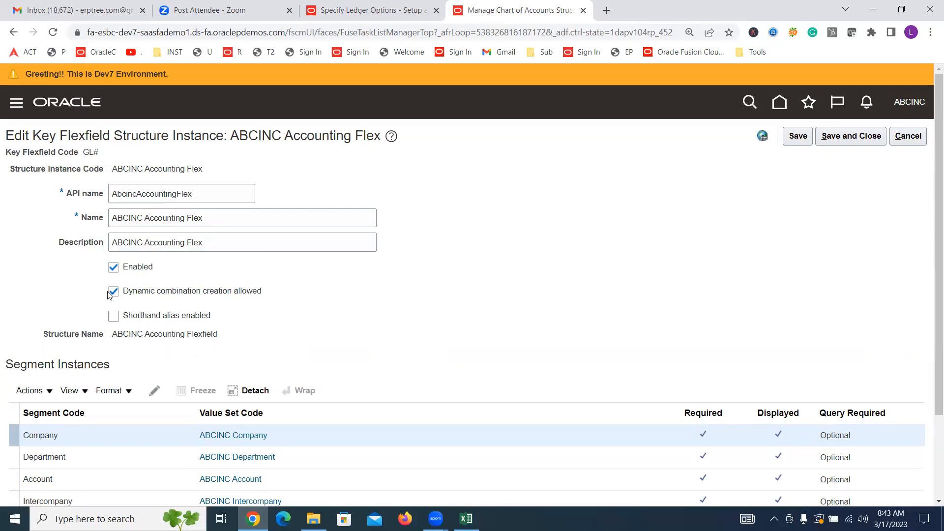
{"action": "left_click", "coordinate": [372, 9]}
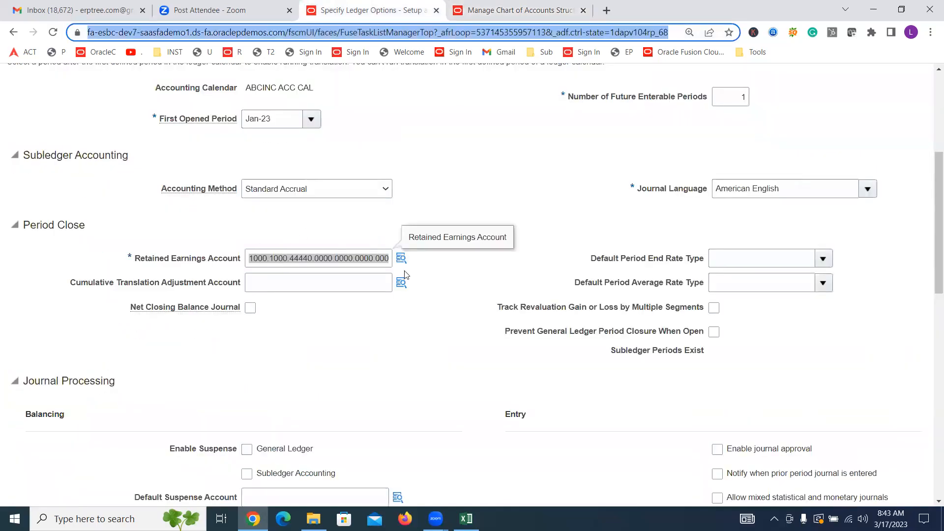
{"action": "left_click", "coordinate": [433, 290]}
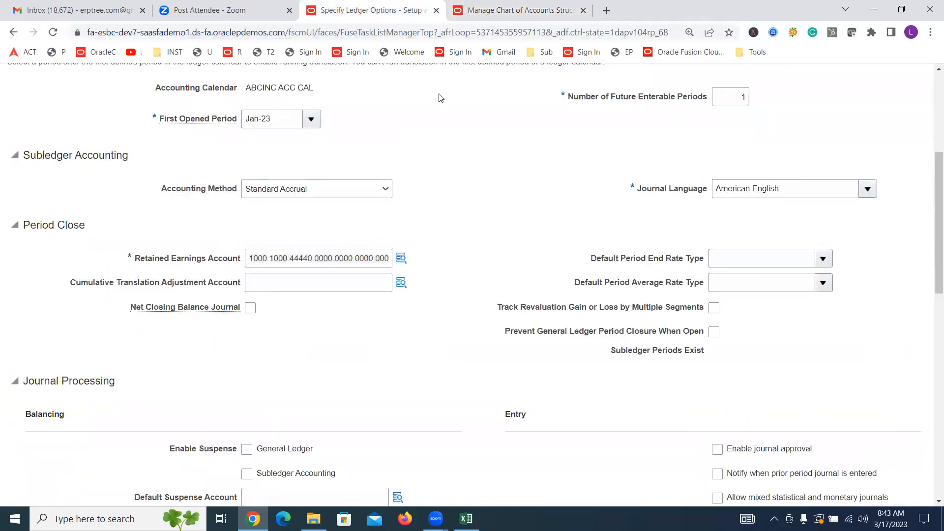
{"action": "key", "text": "ctrl+Tab"}
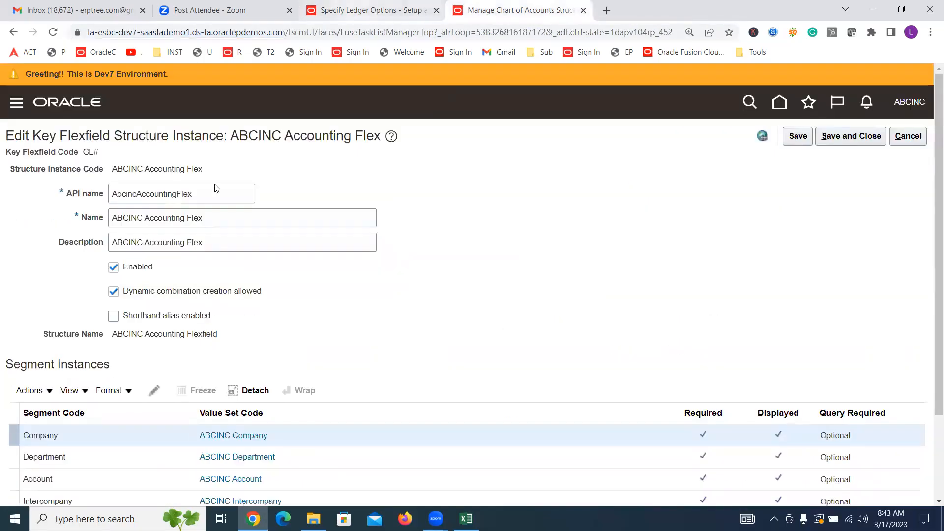
{"action": "key", "text": "ctrl+shift+Tab"}
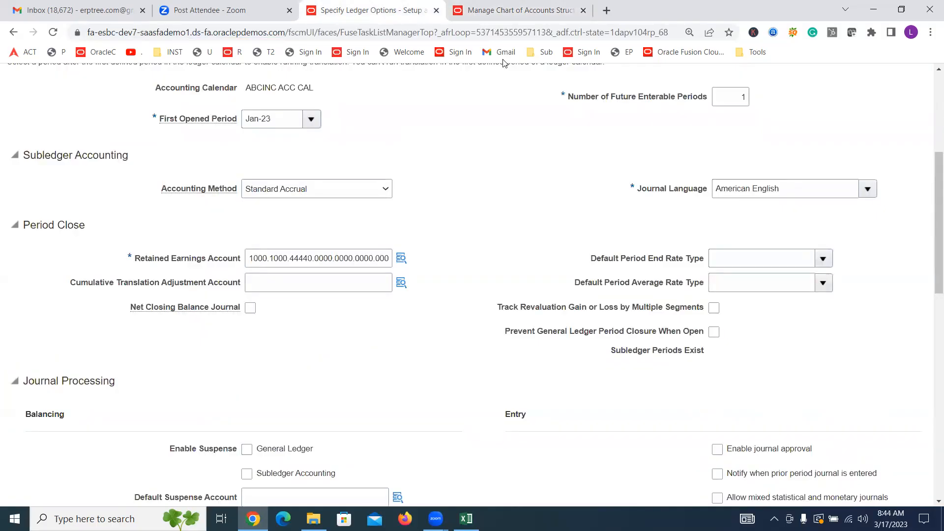
{"action": "key", "text": "ctrl+Tab"}
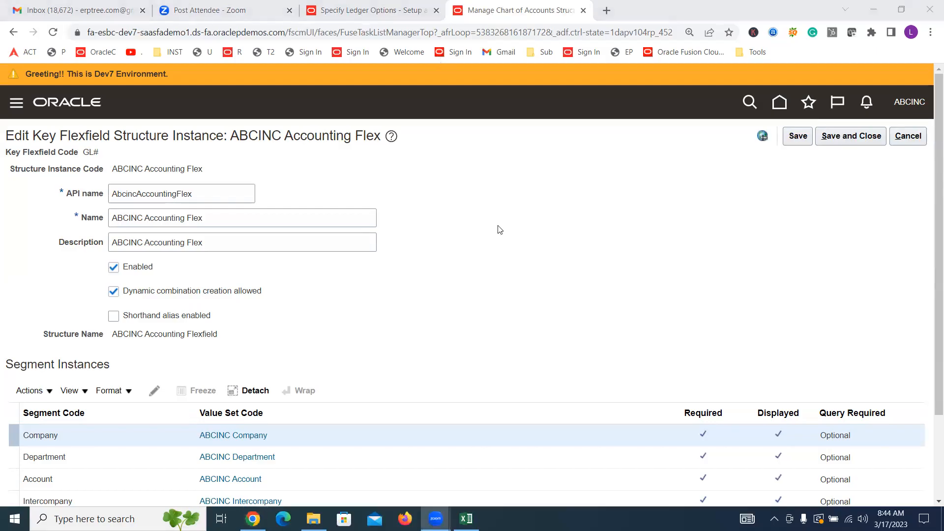
{"action": "left_click", "coordinate": [905, 137]}
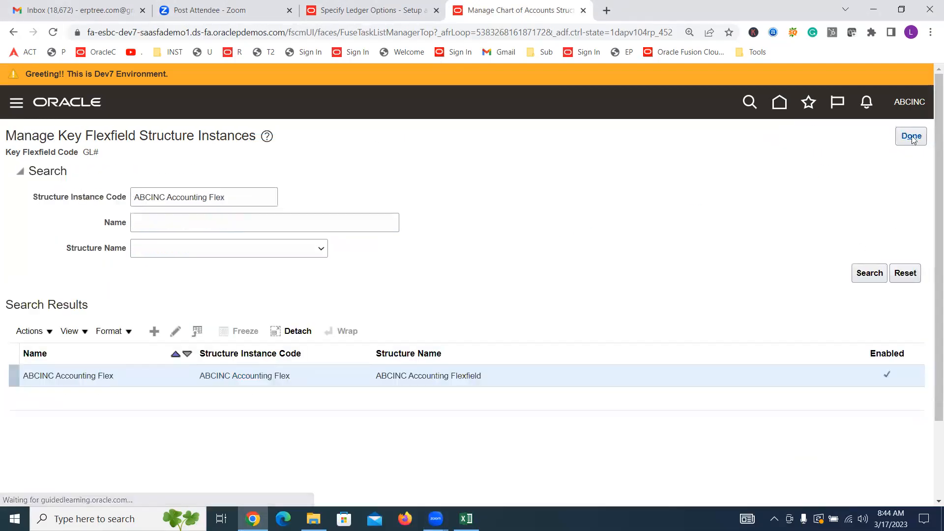
{"action": "left_click", "coordinate": [912, 137]}
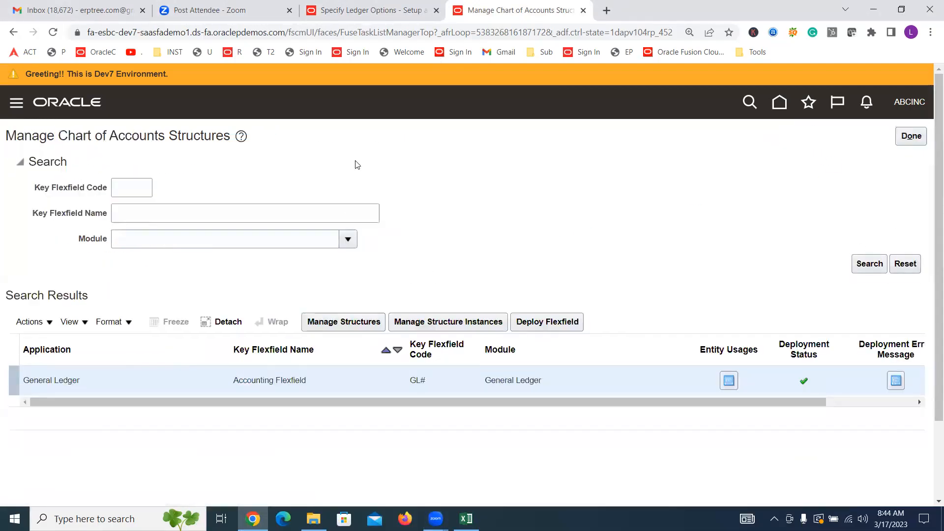
Step: Return to the ABCINC USA Primary Ledger options and save and close them
{"action": "left_click", "coordinate": [384, 11]}
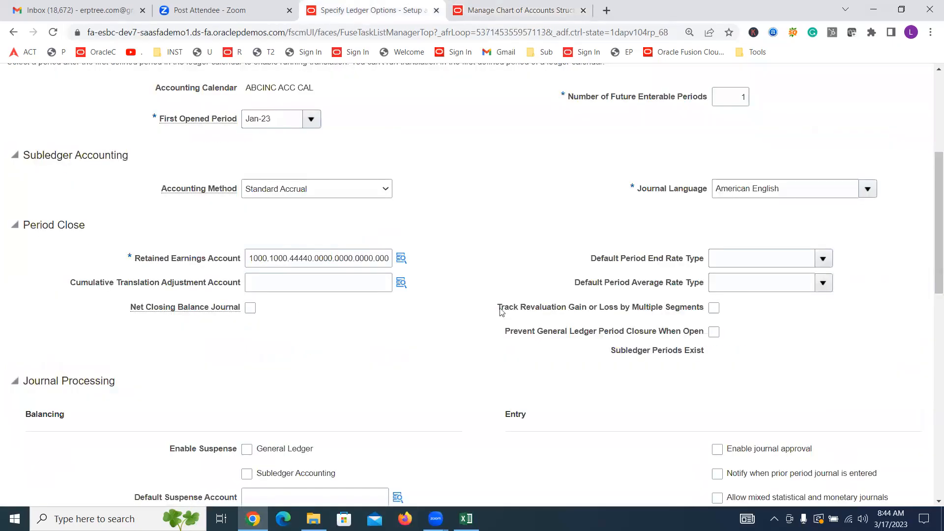
{"action": "scroll", "coordinate": [501, 311], "scroll_direction": "up", "scroll_amount": 5}
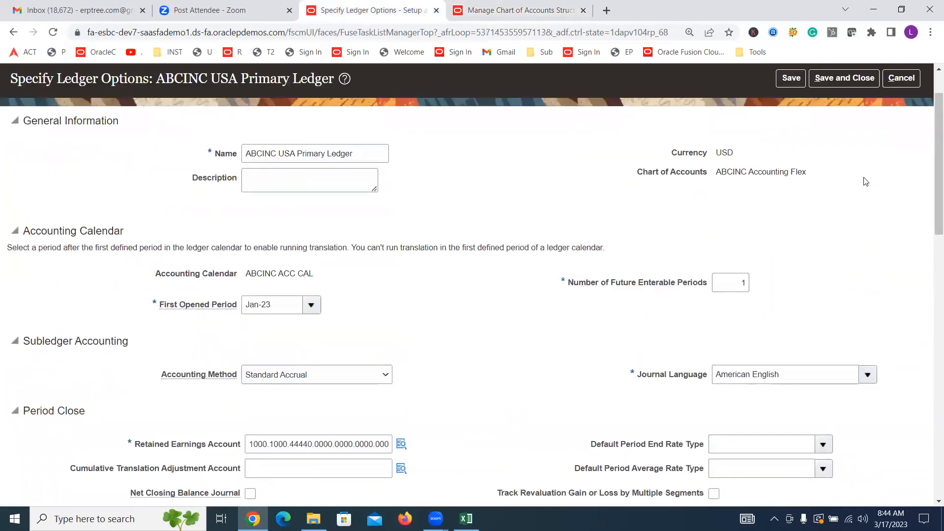
{"action": "left_click", "coordinate": [836, 139]}
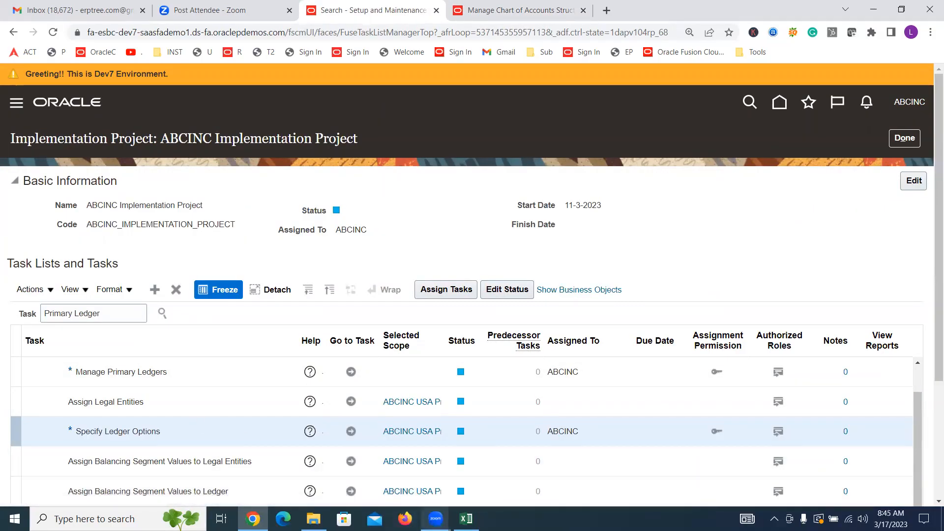
Step: Switch to the Excel discussion sheet and review the primary ledger steps from Create Primary Ledger to Complete Primary Ledger
{"action": "left_click", "coordinate": [466, 519]}
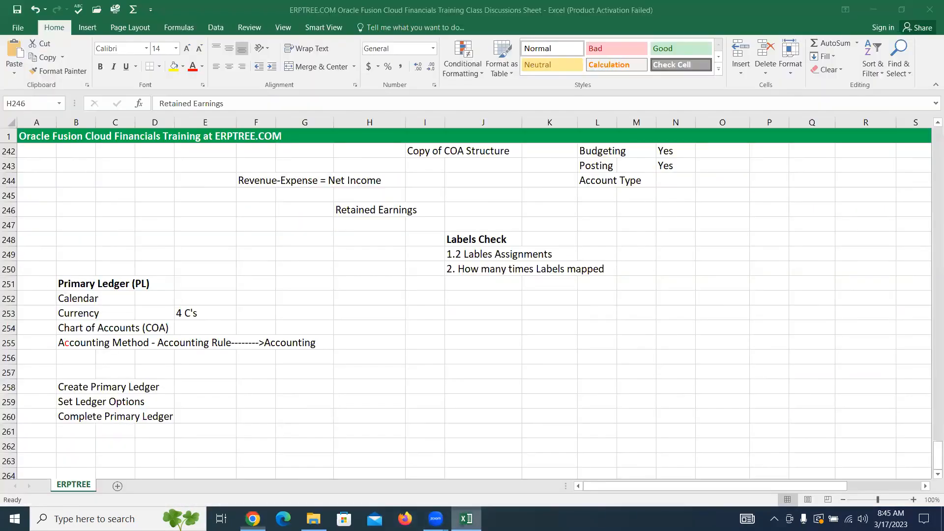
{"action": "left_click", "coordinate": [95, 401]}
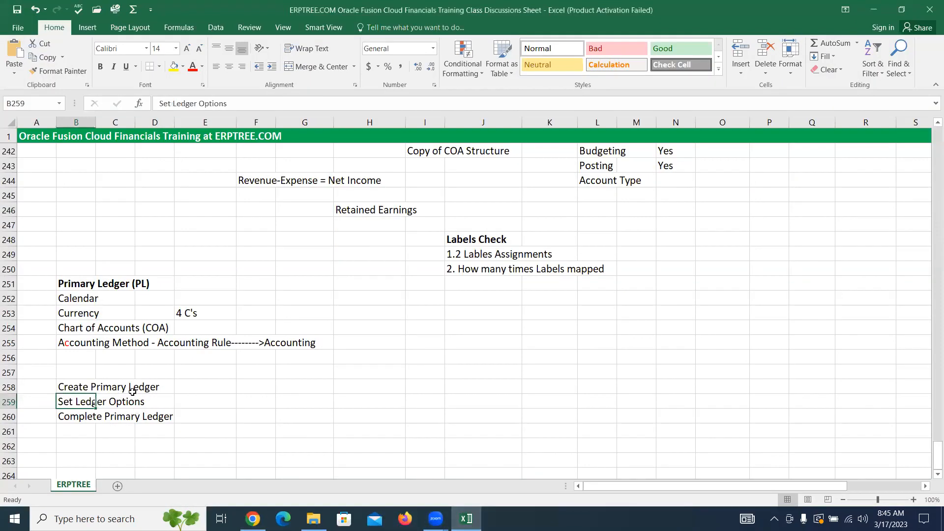
{"action": "scroll", "coordinate": [124, 329], "scroll_direction": "down", "scroll_amount": 2}
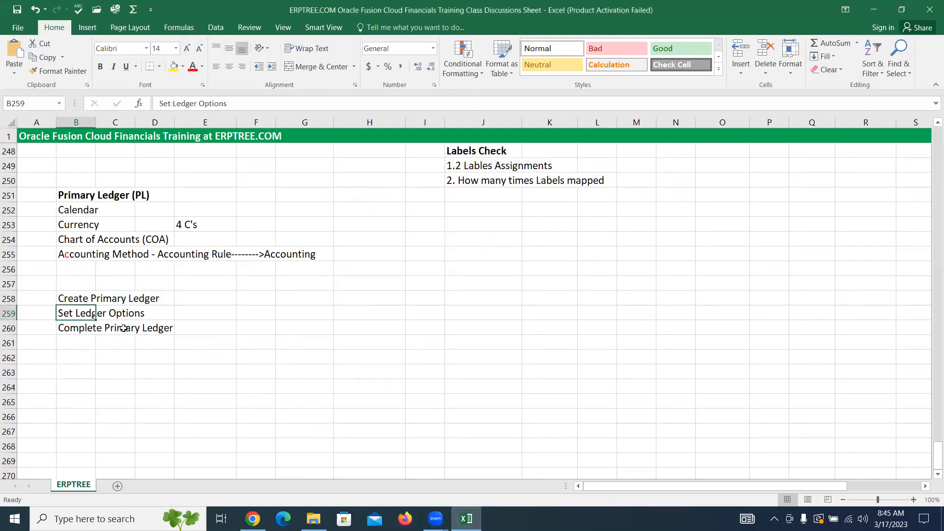
{"action": "left_click_drag", "start_coordinate": [63, 327], "coordinate": [185, 326]}
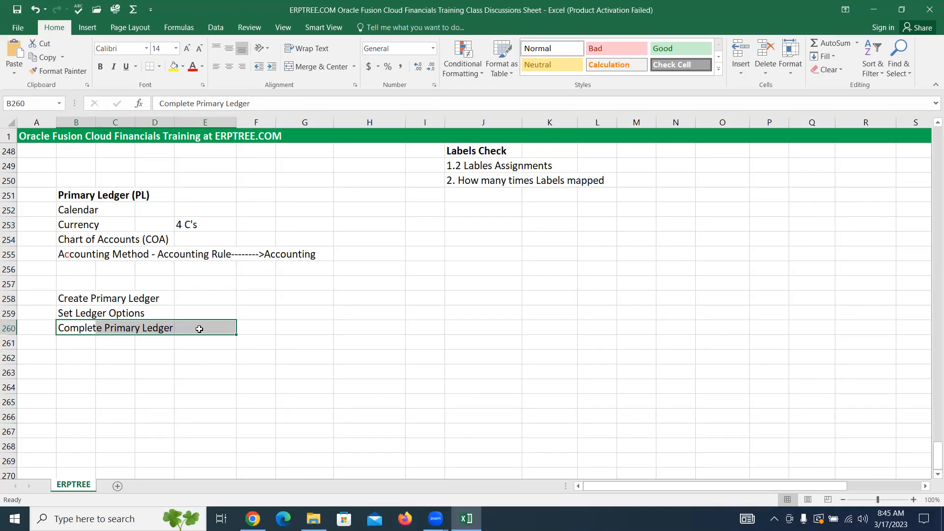
{"action": "left_click", "coordinate": [512, 314]}
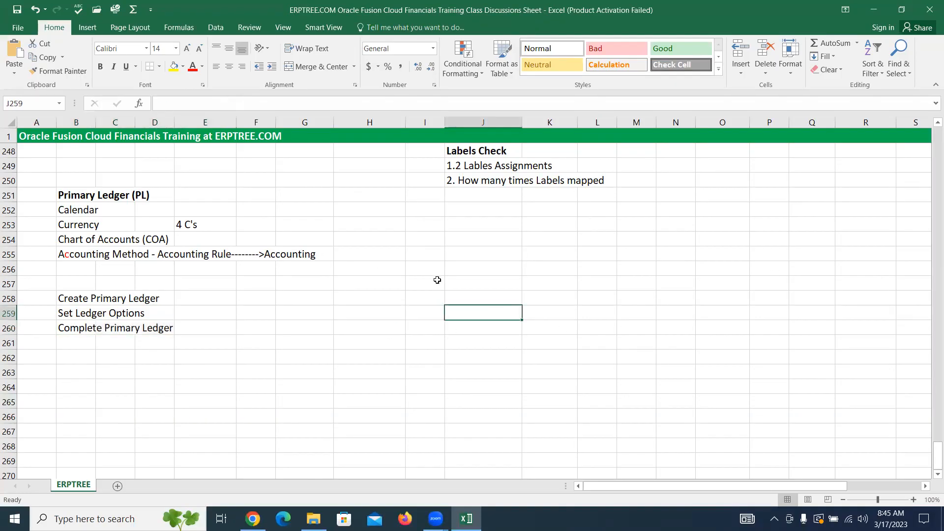
Step: Add the notes "Oracle Database" in cell K259 and "Tables" in cell K260
{"action": "left_click", "coordinate": [526, 310]}
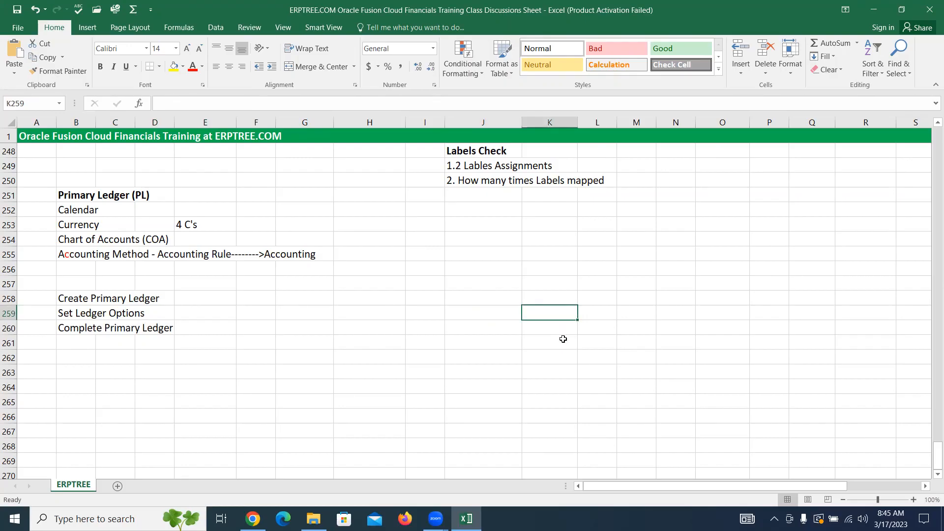
{"action": "type", "text": "O"}
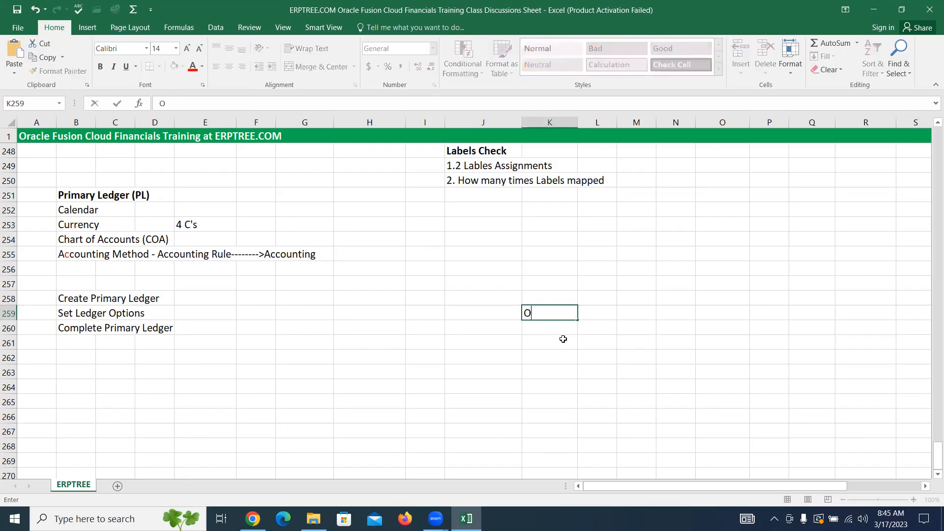
{"action": "type", "text": "racle Database"}
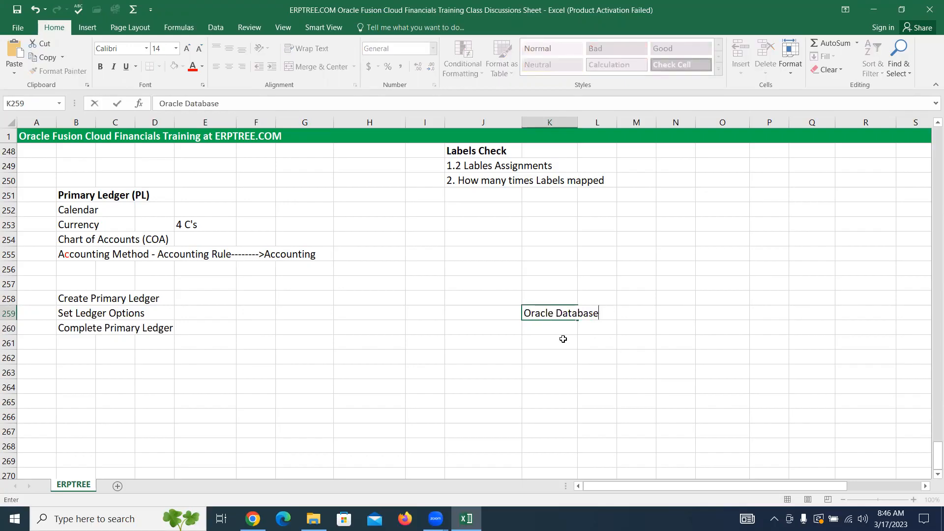
{"action": "key", "text": "Return"}
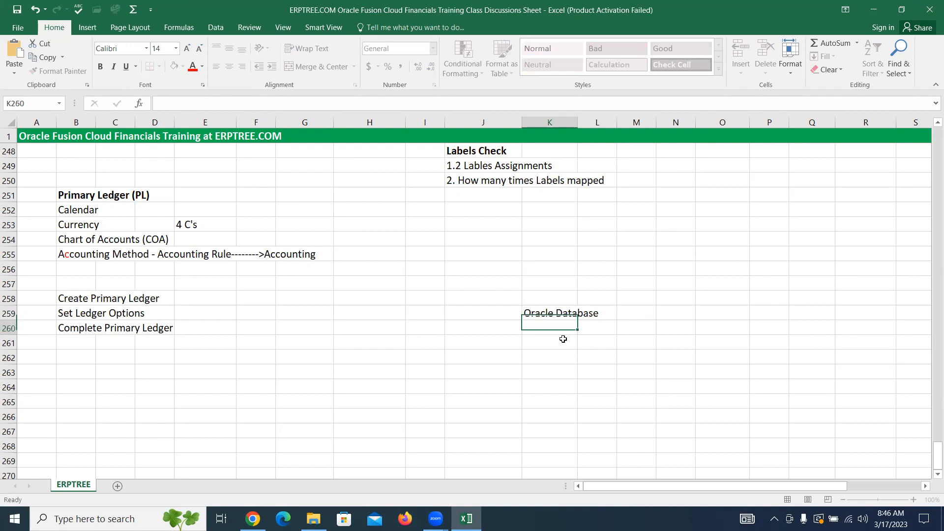
{"action": "type", "text": "Tables"}
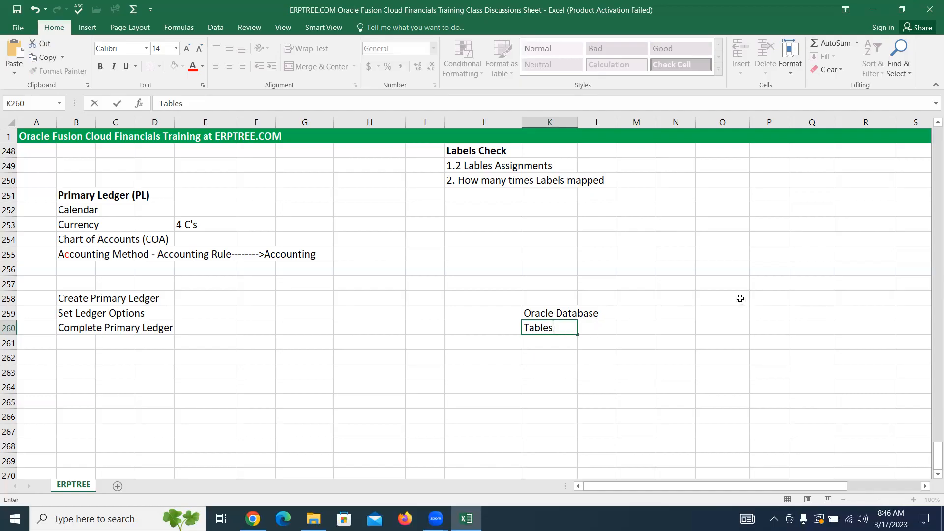
Step: Add the note "FRS = Financial Reporting Studio" in cell P255
{"action": "left_click", "coordinate": [775, 253]}
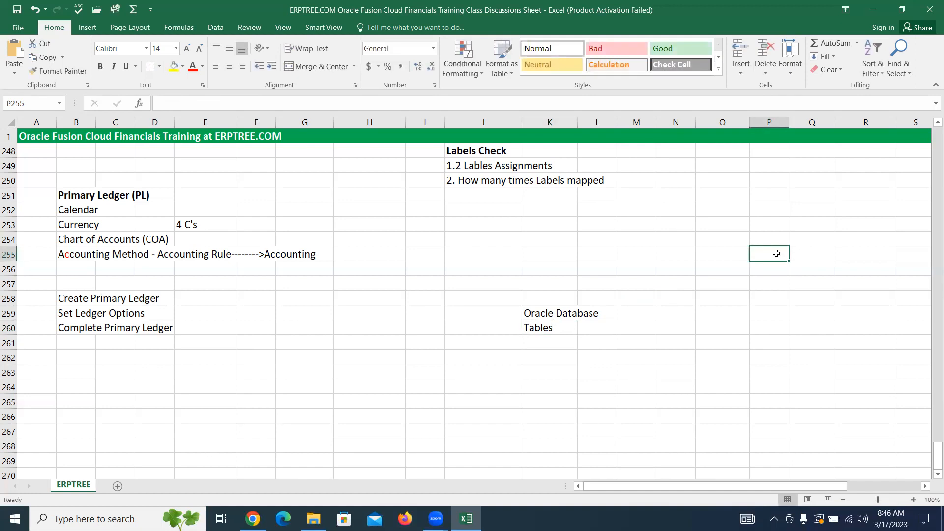
{"action": "type", "text": "FRS"}
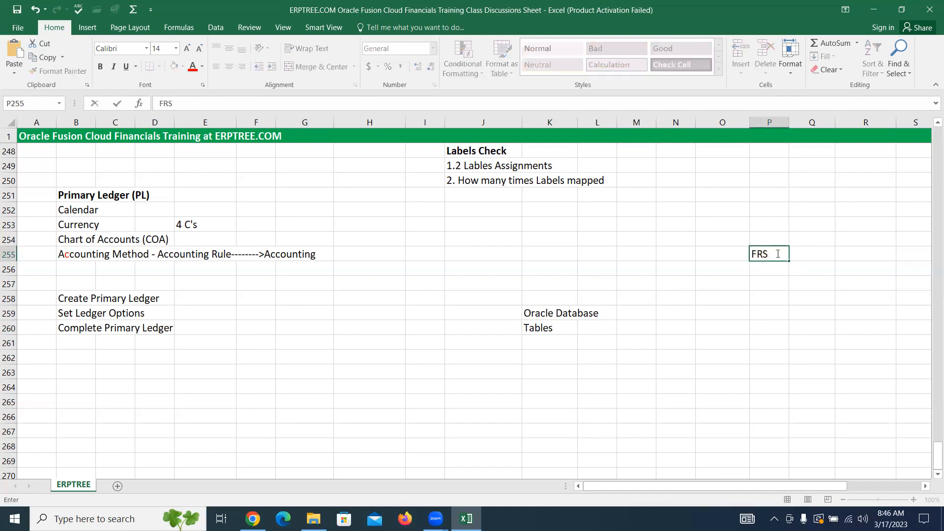
{"action": "type", "text": " = Financial Repor"}
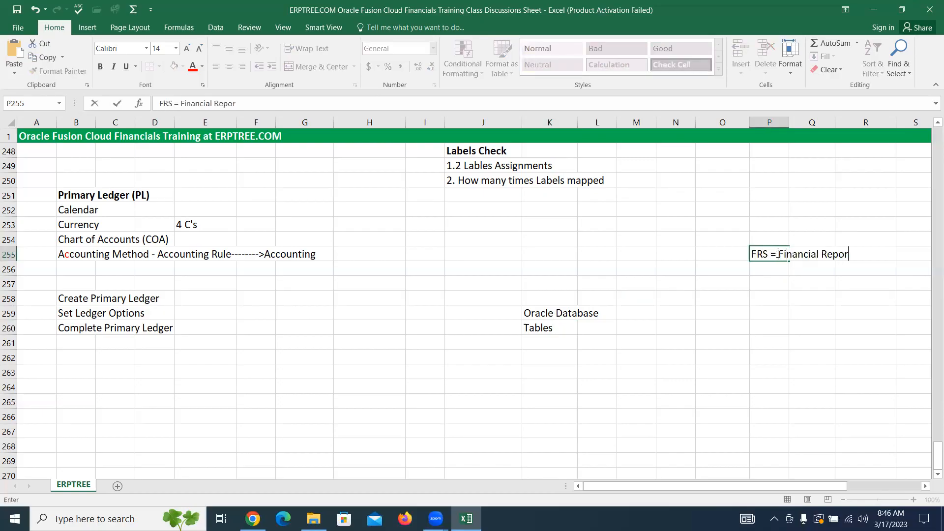
{"action": "type", "text": "ting Studio"}
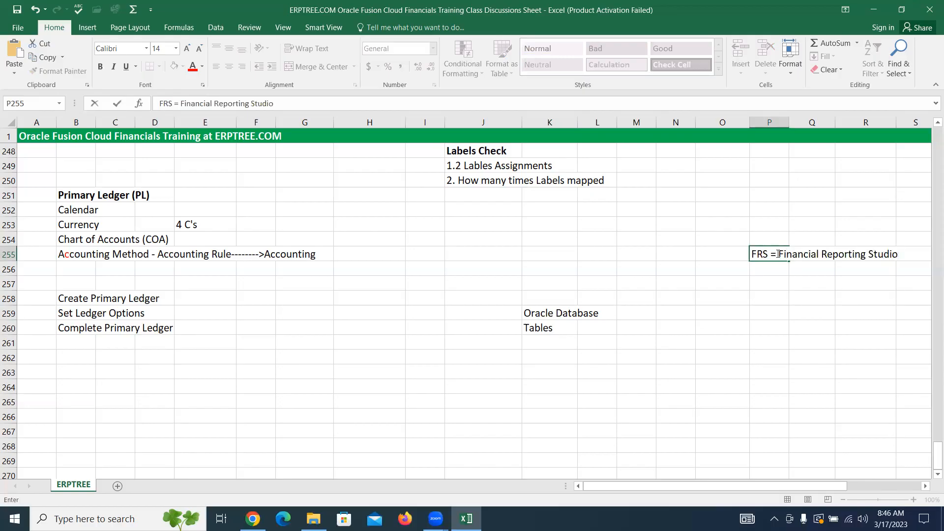
{"action": "key", "text": "Return"}
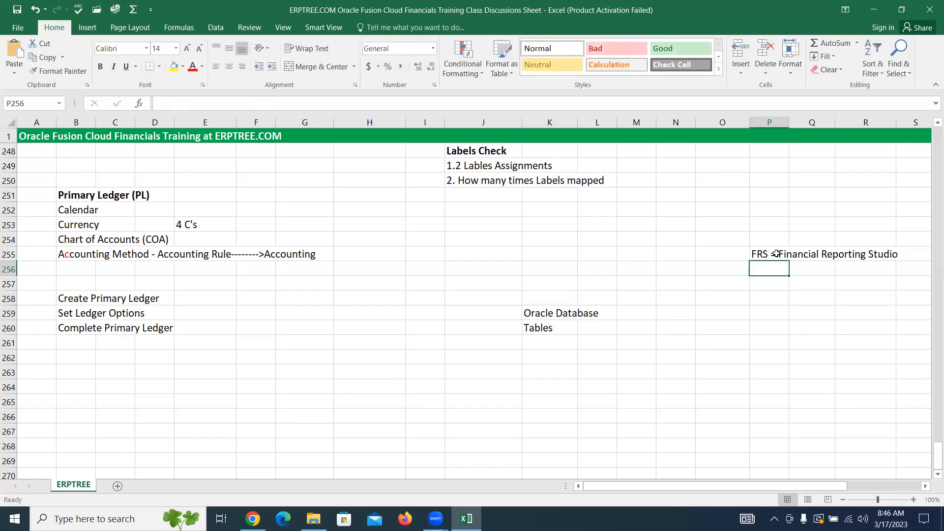
Step: Add the note "HFR = Hyperion Financial Reporting" in cell P256, below the FRS note
{"action": "type", "text": "HFR ="}
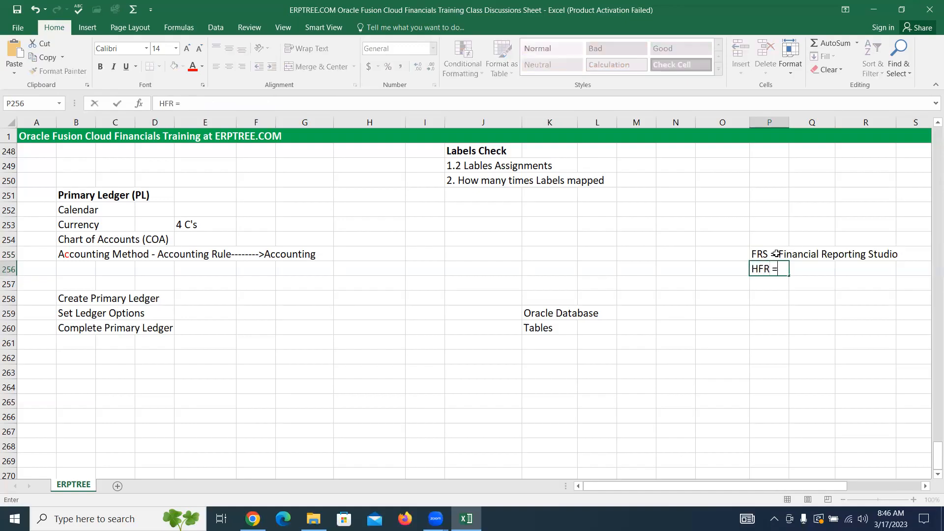
{"action": "type", "text": " Hyperion Financ"}
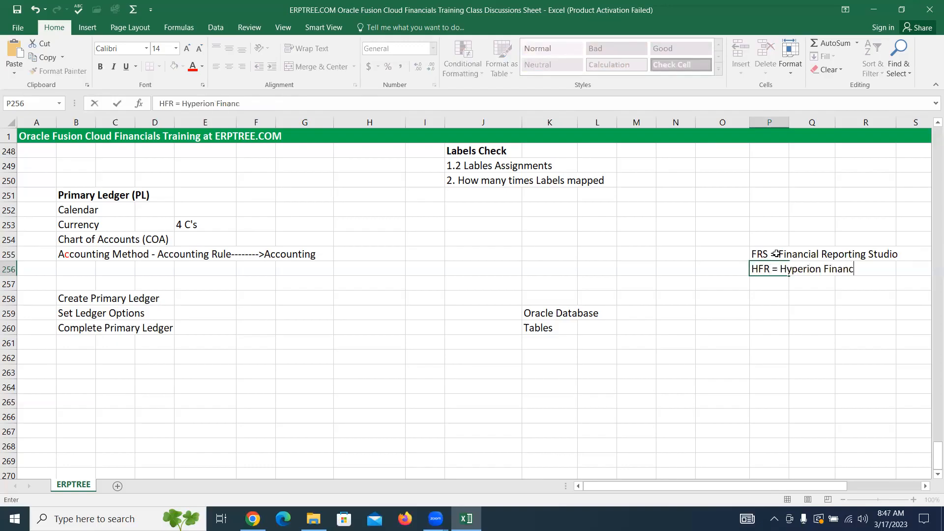
{"action": "type", "text": "ial Reporting"}
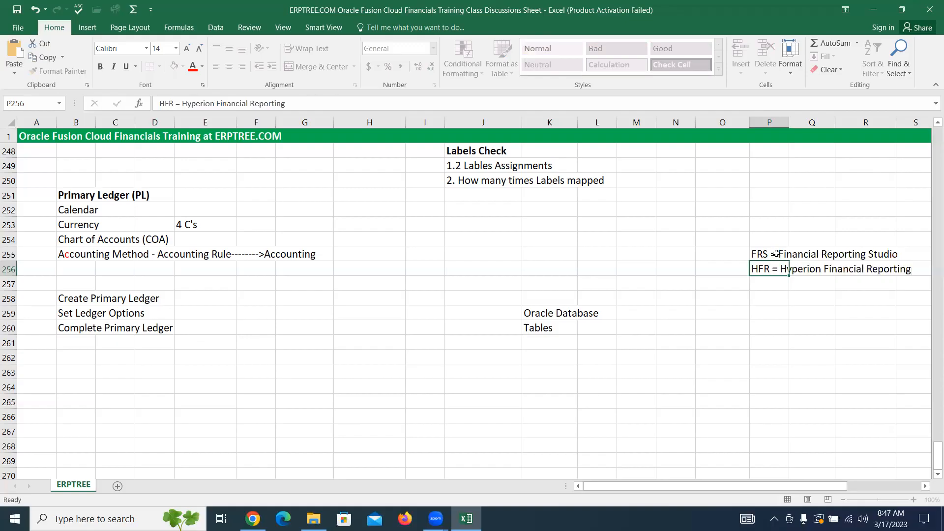
{"action": "key", "text": "ctrl+Return"}
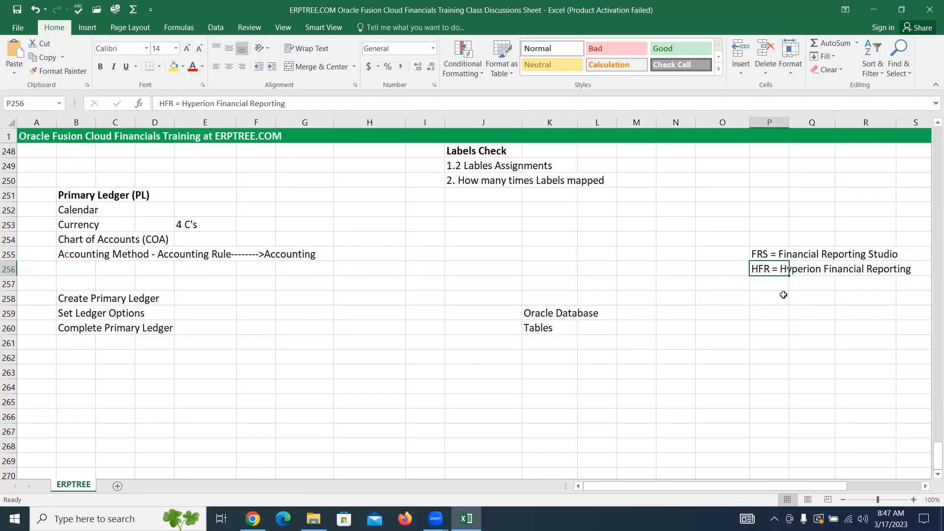
{"action": "left_click_drag", "start_coordinate": [761, 254], "coordinate": [876, 254]}
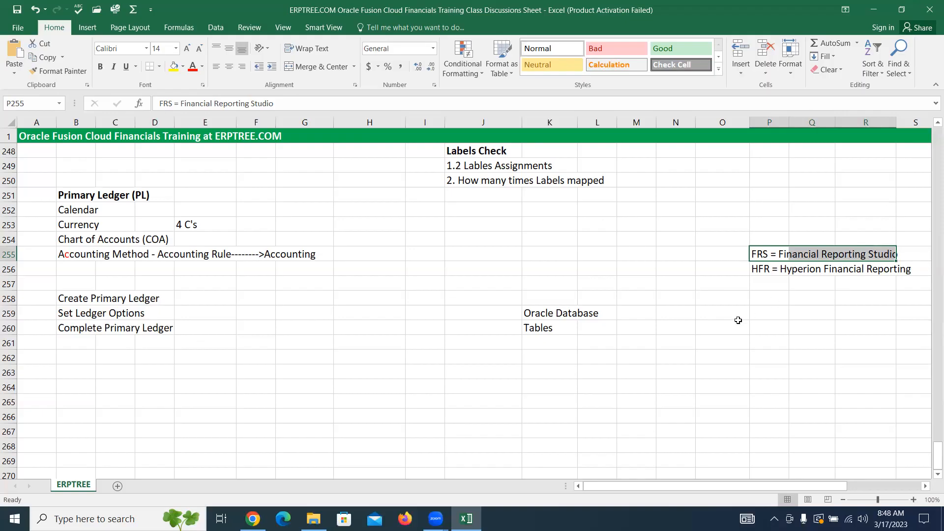
Step: Add the note "Essbase Database" in cell O259
{"action": "left_click", "coordinate": [726, 313]}
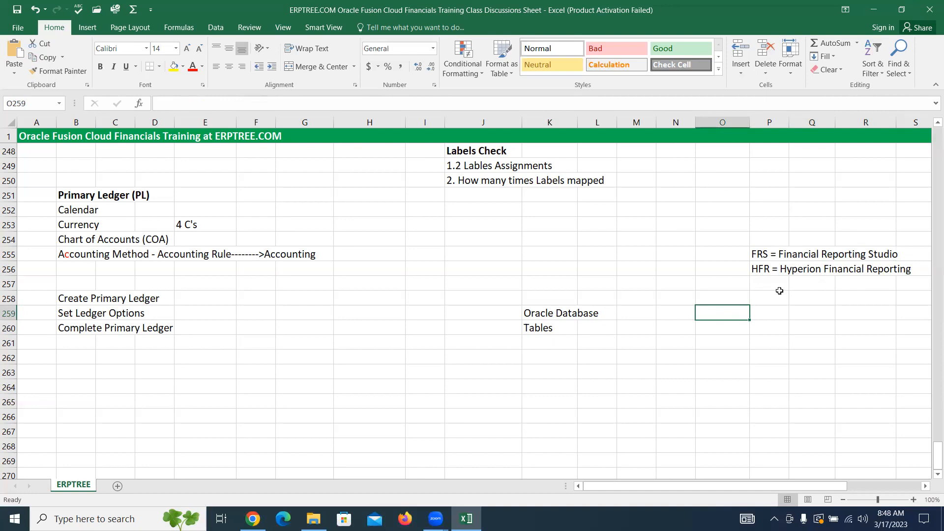
{"action": "type", "text": "Essbase Database"}
{"action": "key", "text": "ctrl+Return"}
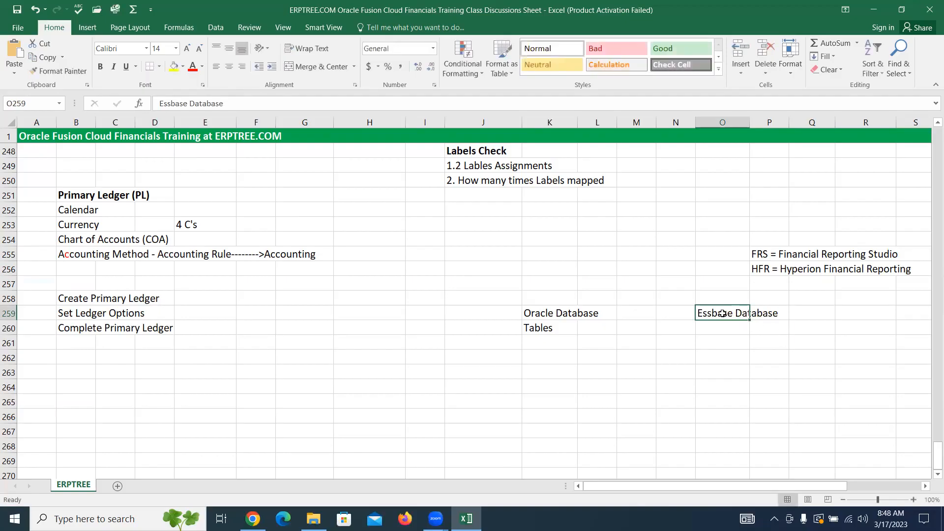
Step: Add the note "Cubes" in cell O260 under Essbase Database
{"action": "left_click_drag", "start_coordinate": [780, 254], "coordinate": [904, 269]}
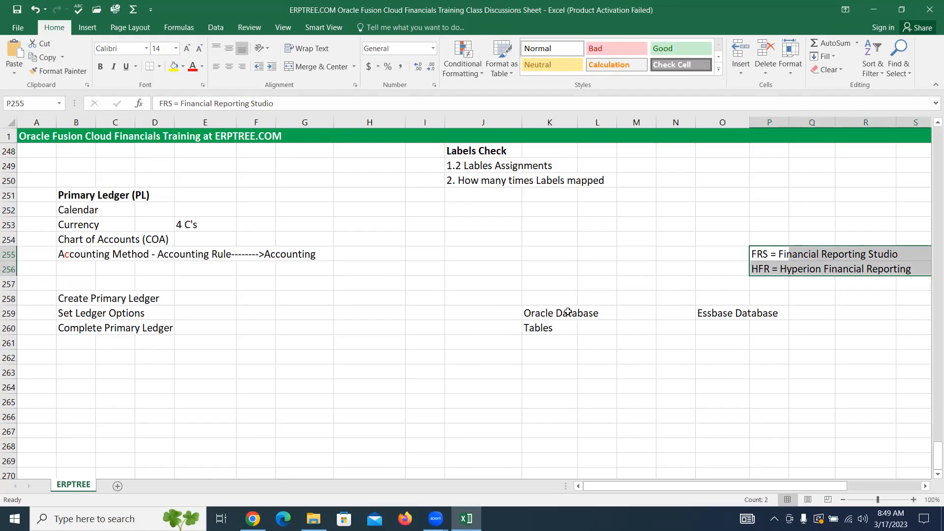
{"action": "left_click", "coordinate": [542, 326]}
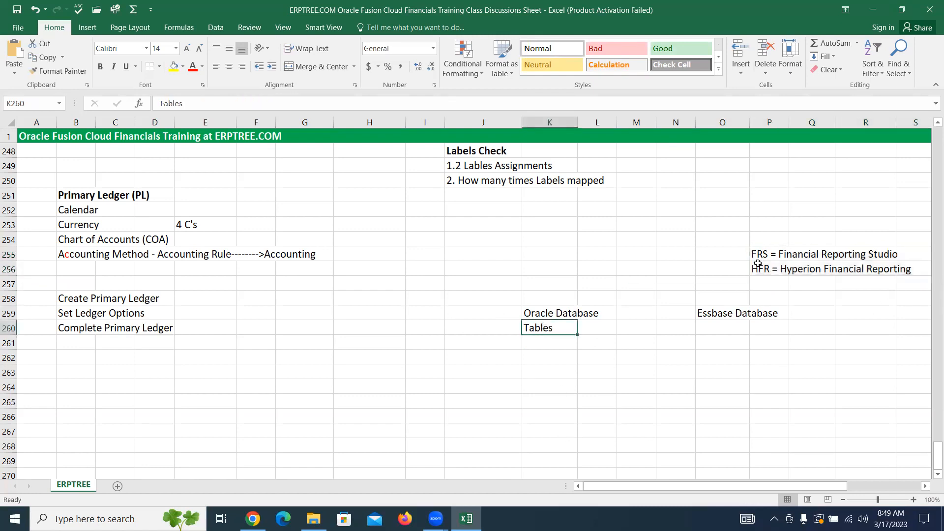
{"action": "left_click_drag", "start_coordinate": [758, 259], "coordinate": [910, 273]}
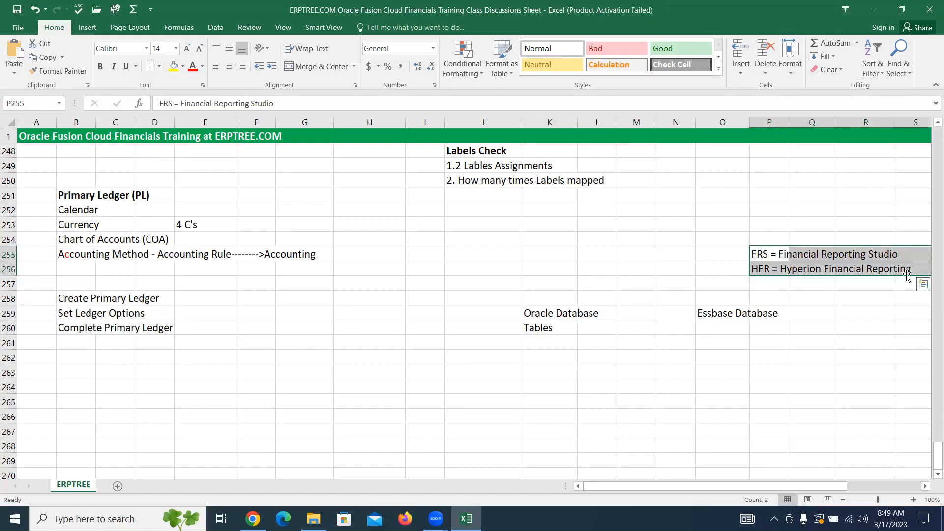
{"action": "left_click", "coordinate": [714, 325]}
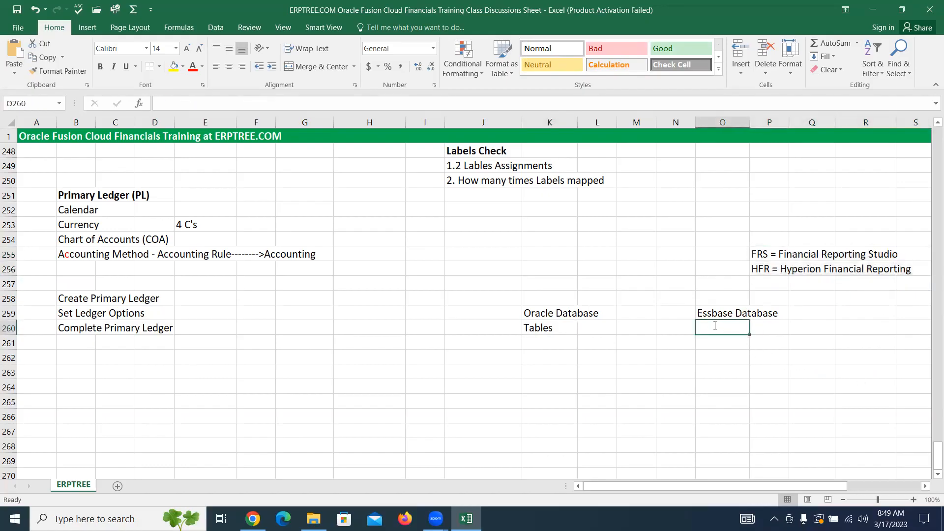
{"action": "type", "text": "Cubes"}
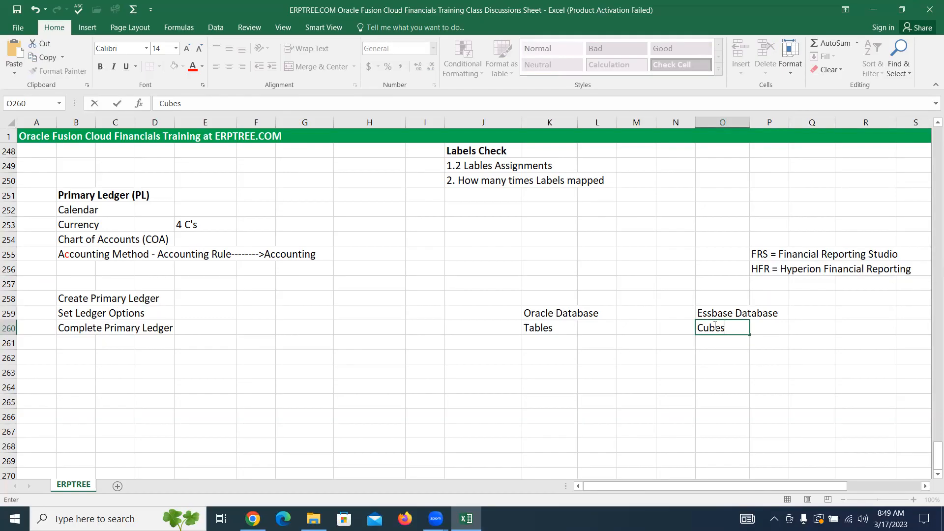
Step: Enter "Transaction" in cell K261 under Tables and "Balances" in cell O261 under Cubes
{"action": "left_click", "coordinate": [550, 342]}
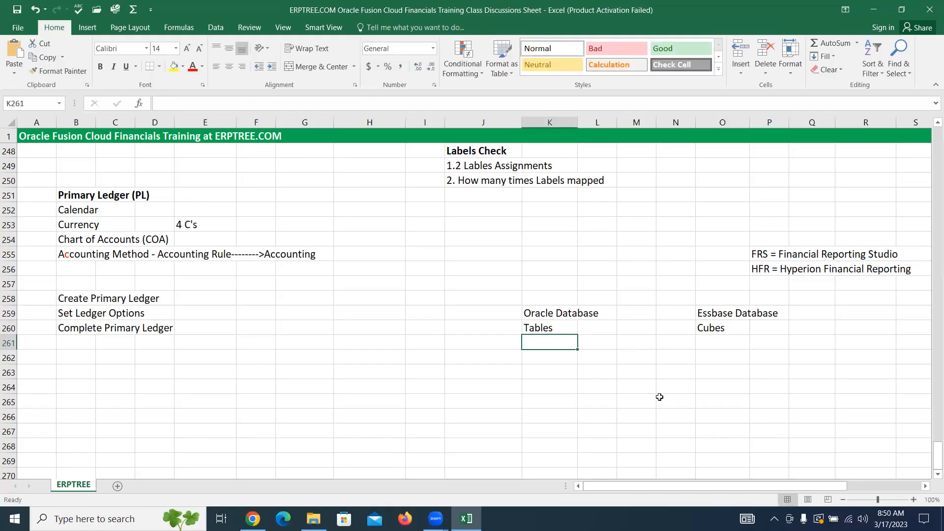
{"action": "type", "text": "Tra"}
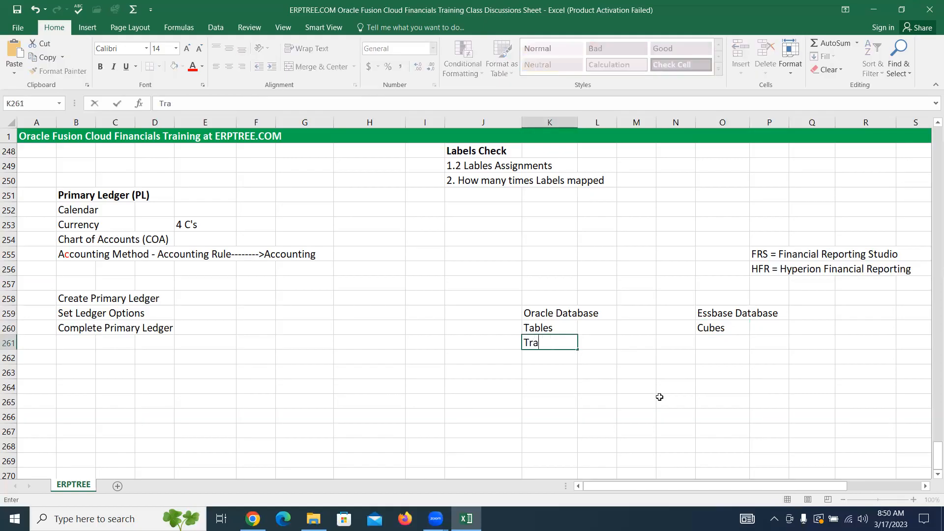
{"action": "type", "text": "nsaction"}
{"action": "key", "text": "Right"}
{"action": "key", "text": "Right"}
{"action": "key", "text": "Right"}
{"action": "key", "text": "Right"}
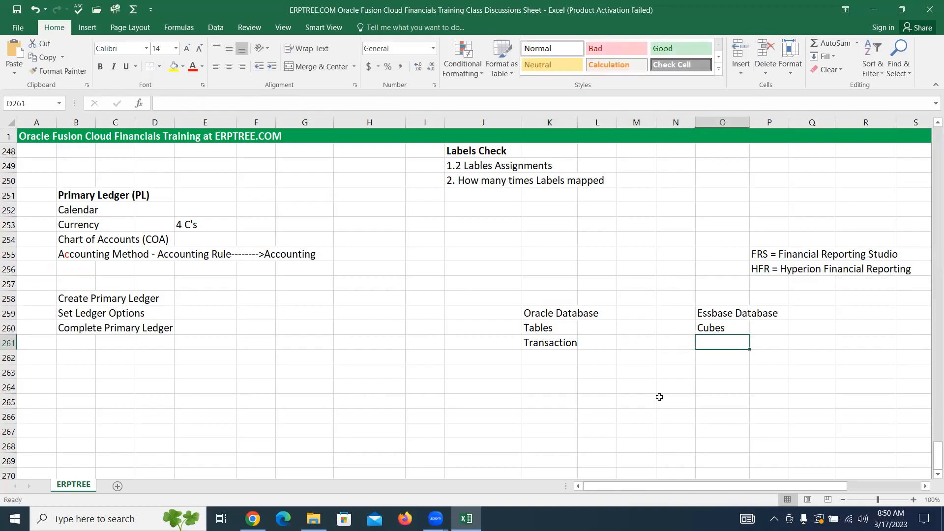
{"action": "type", "text": "B"}
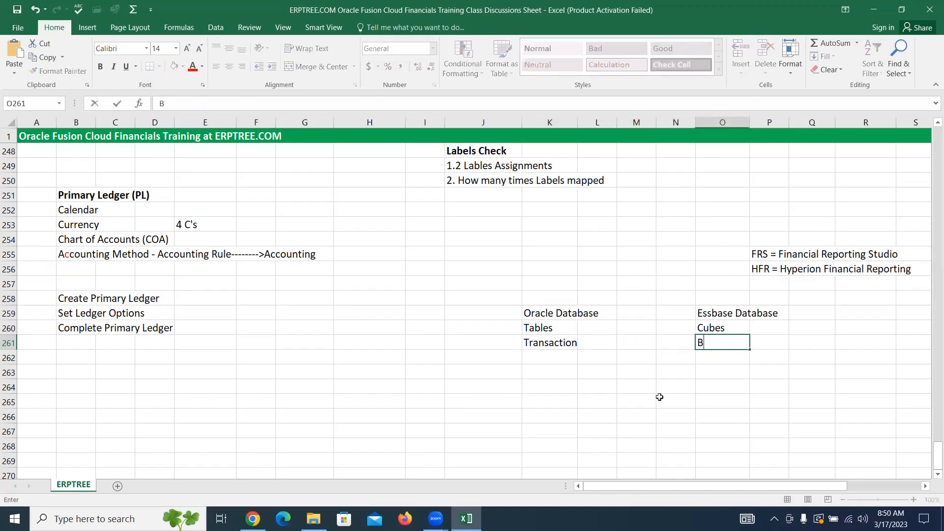
{"action": "type", "text": "alances"}
Step: In cell K262, enter "PL", a long dashed arrow reaching the Essbase column, and a second "PL"
{"action": "left_click", "coordinate": [542, 314]}
{"action": "left_click", "coordinate": [531, 359]}
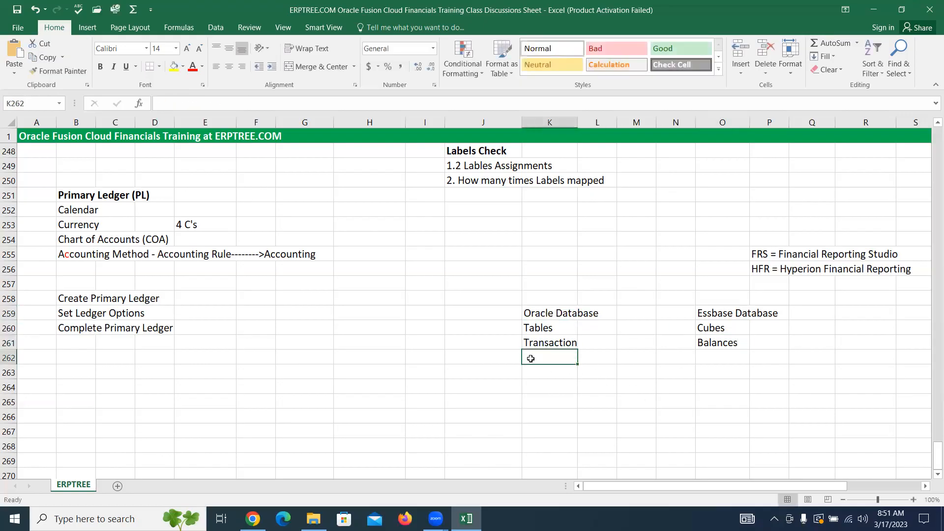
{"action": "double_click", "coordinate": [531, 359]}
{"action": "type", "text": "TL"}
{"action": "key", "text": "BackSpace"}
{"action": "key", "text": "BackSpace"}
{"action": "type", "text": "PO"}
{"action": "key", "text": "BackSpace"}
{"action": "type", "text": "L"}
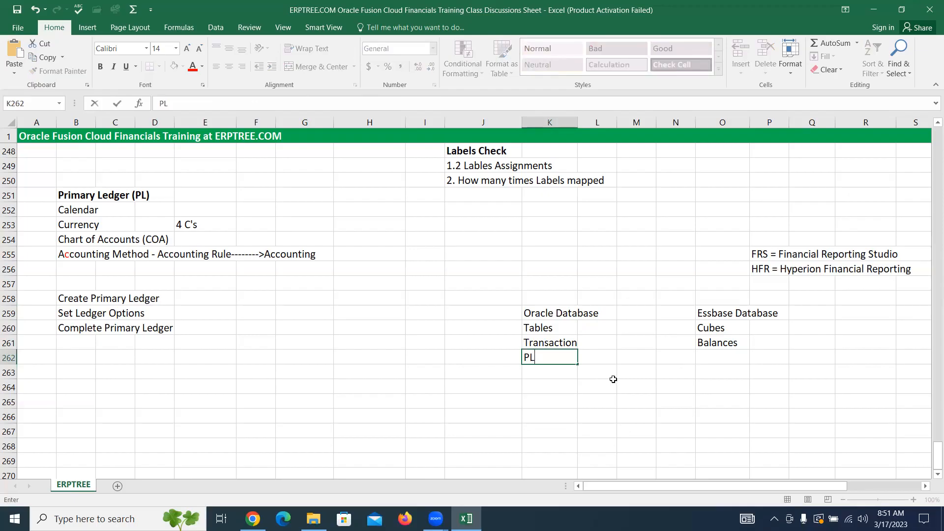
{"action": "type", "text": "----------------------------------------------"}
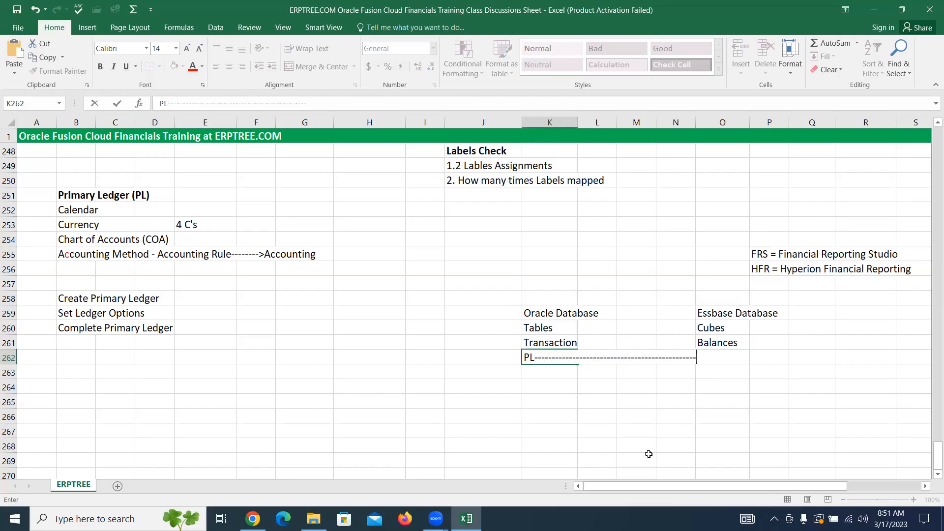
{"action": "type", "text": ">p"}
{"action": "key", "text": "BackSpace"}
{"action": "type", "text": "PL"}
Step: Enter "10 Trans." in cell K263 and "10 Balances" in cell O263
{"action": "left_click", "coordinate": [544, 370]}
{"action": "type", "text": "1"}
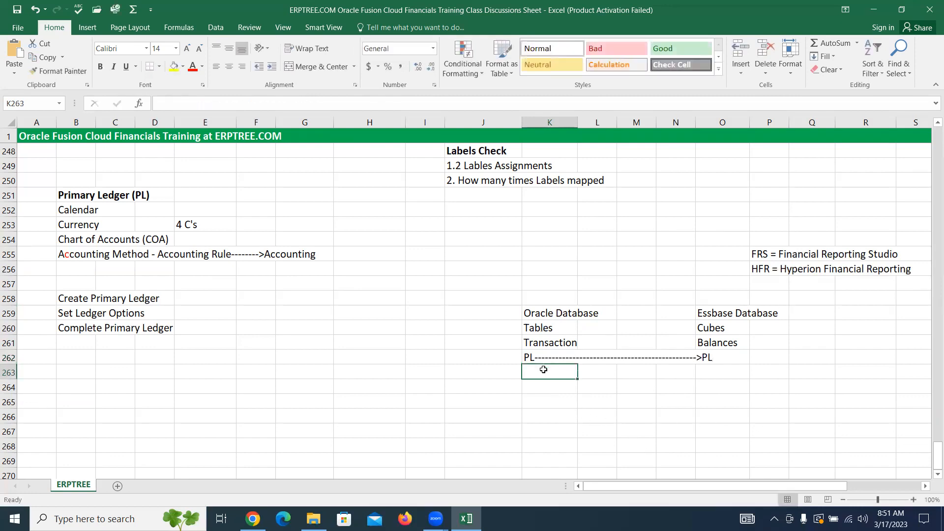
{"action": "type", "text": "0"}
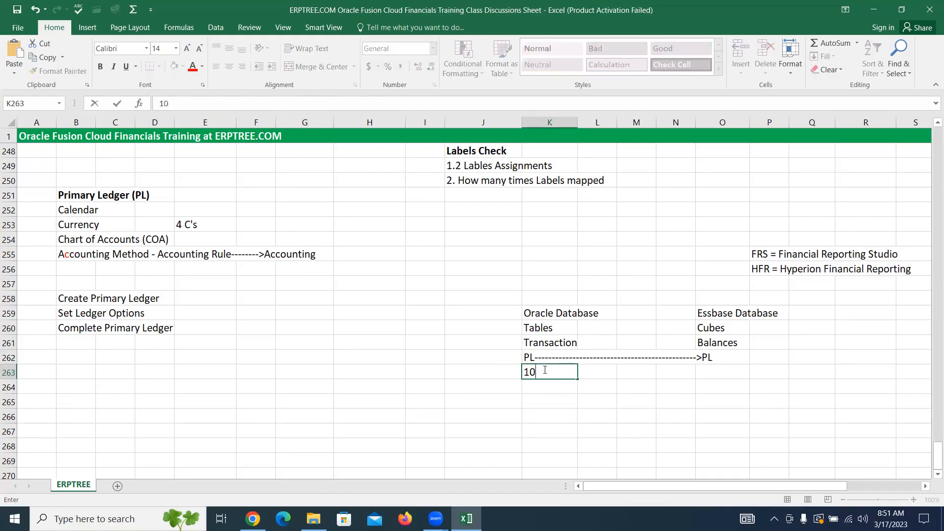
{"action": "left_click", "coordinate": [704, 372]}
{"action": "type", "text": "10"}
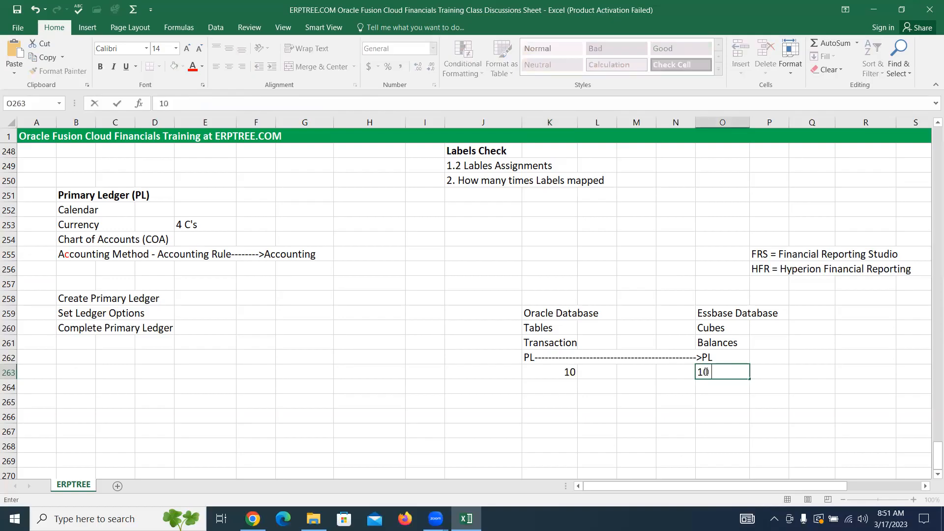
{"action": "type", "text": " Balances"}
{"action": "left_click", "coordinate": [555, 377]}
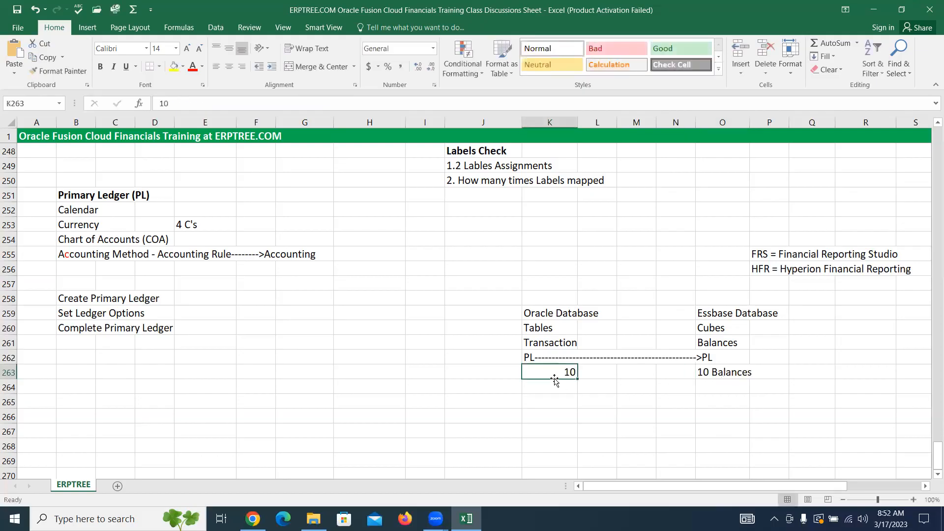
{"action": "type", "text": "10 Tran"}
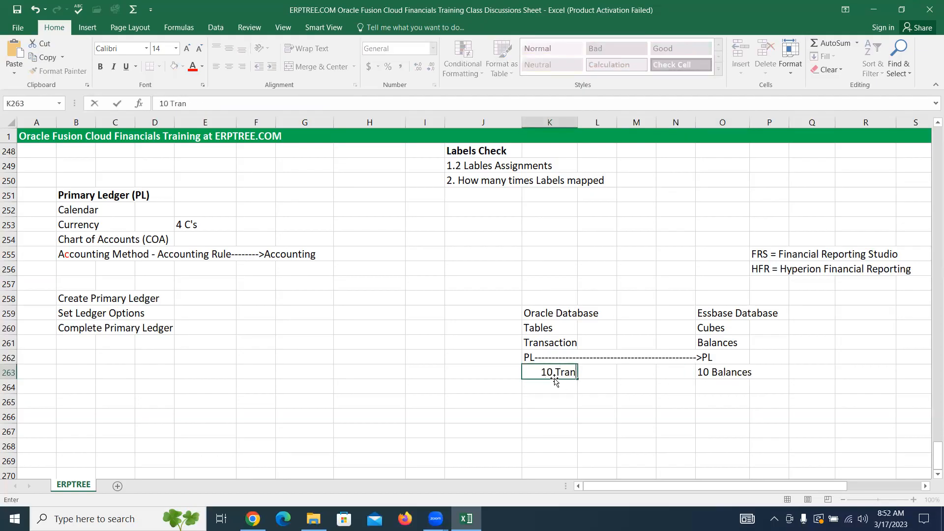
{"action": "type", "text": "s."}
{"action": "left_click_drag", "start_coordinate": [62, 328], "coordinate": [186, 328]}
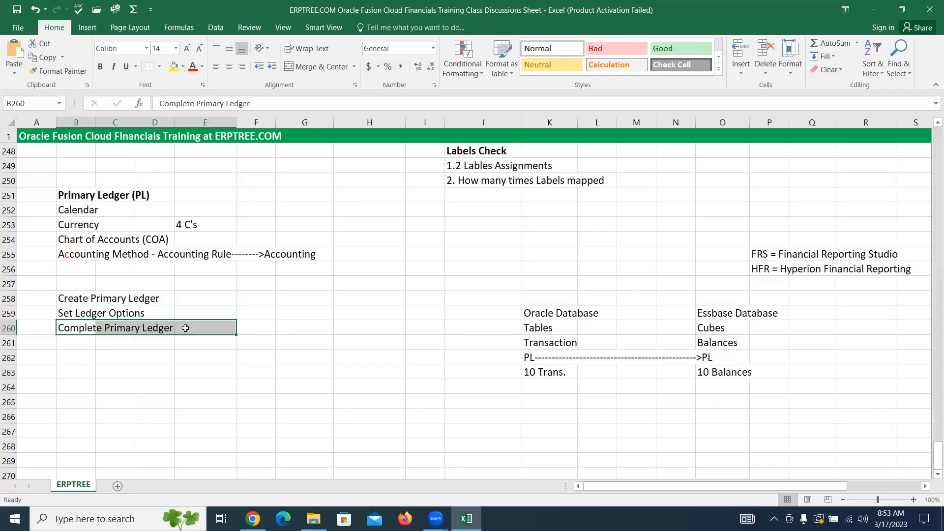
{"action": "left_click", "coordinate": [478, 101]}
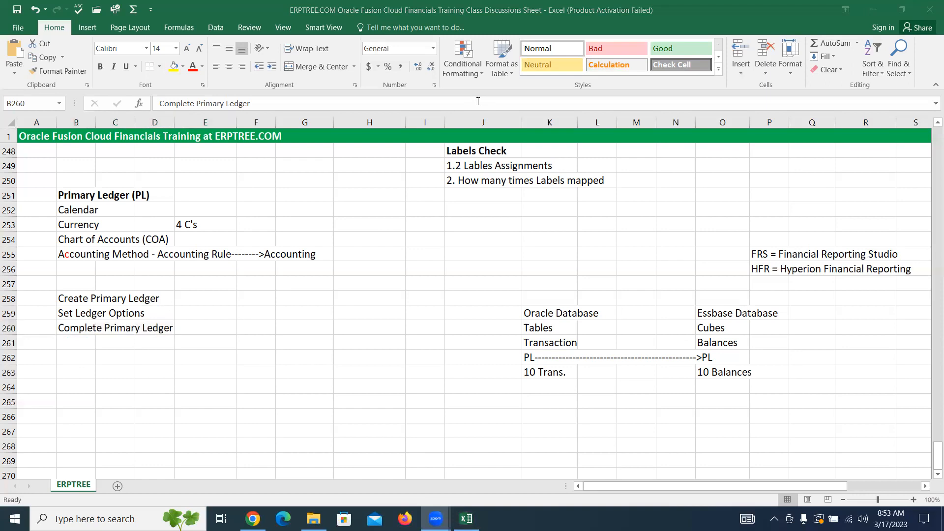
{"action": "left_click", "coordinate": [289, 328]}
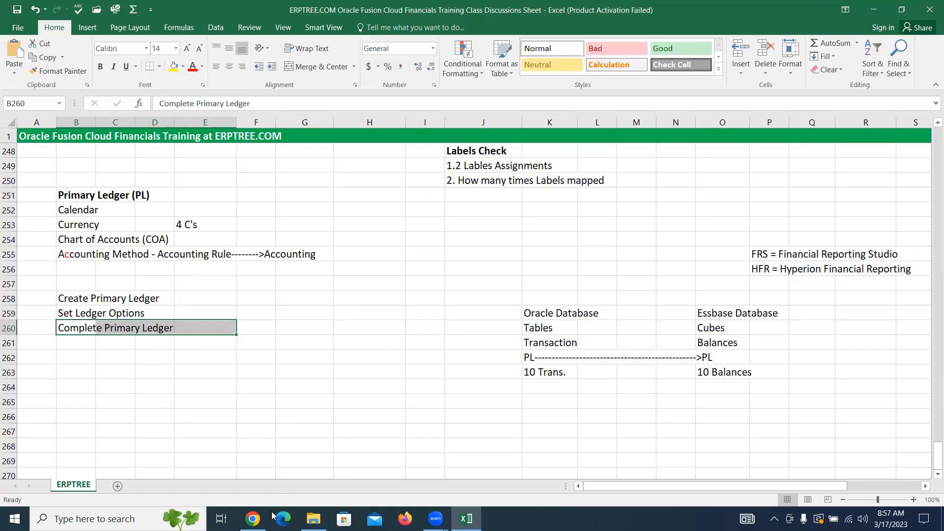
Step: Switch to Oracle Fusion in Chrome and open the Manage Primary Ledgers task from the ABCINC Implementation Project
{"action": "left_click", "coordinate": [253, 519]}
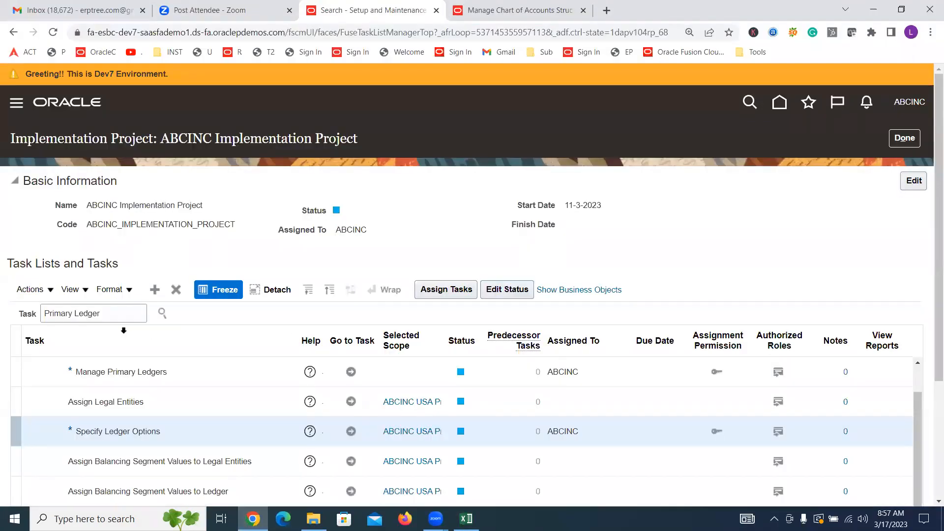
{"action": "left_click", "coordinate": [161, 370]}
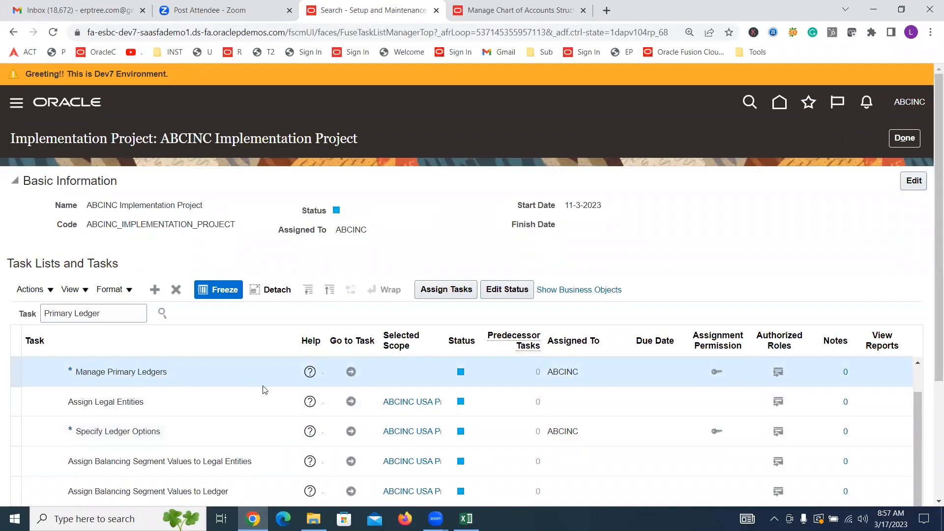
{"action": "left_click", "coordinate": [347, 374]}
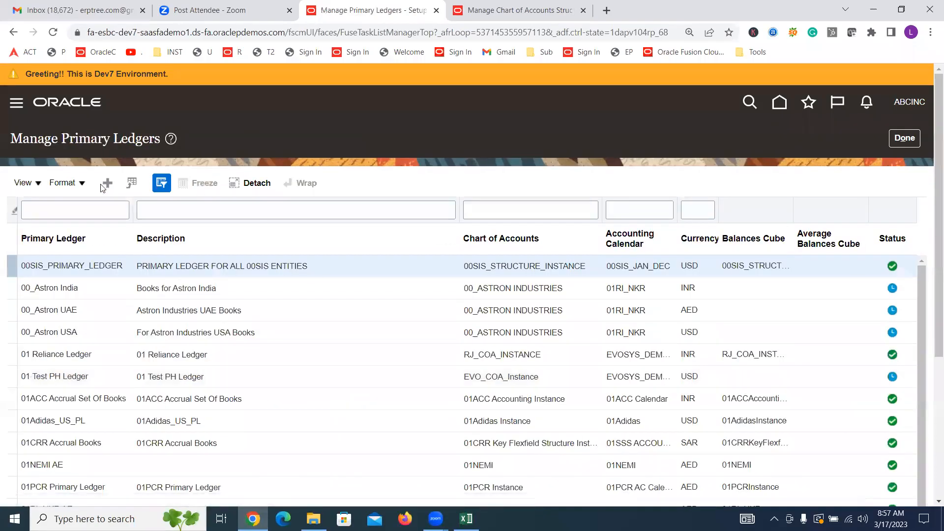
Step: Filter the primary ledgers by "ABCINC USA" and check the status of the matching ledger
{"action": "left_click", "coordinate": [101, 210]}
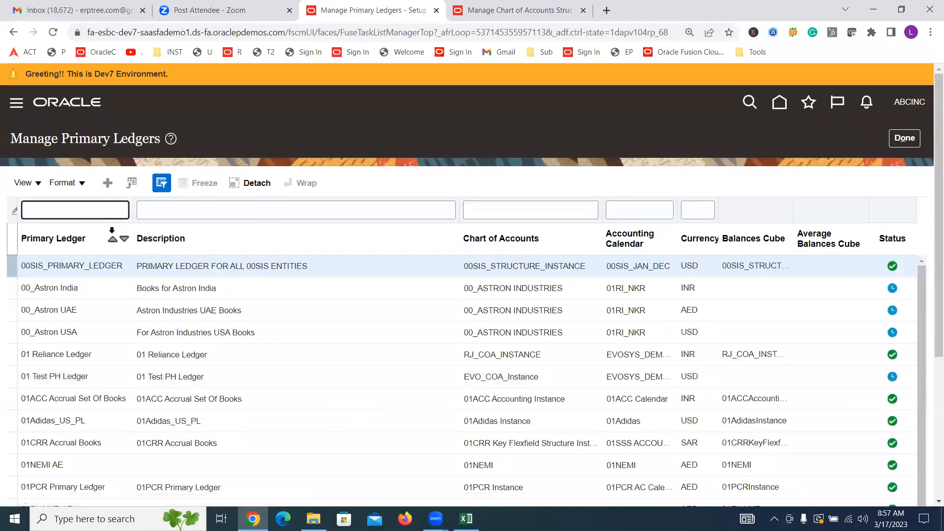
{"action": "type", "text": "ABCINC USA"}
{"action": "key", "text": "Return"}
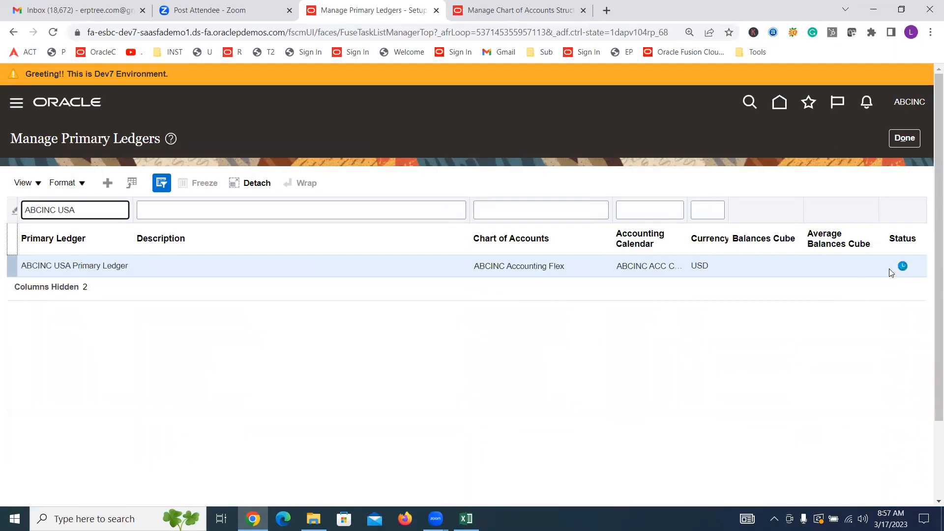
{"action": "mouse_move", "coordinate": [903, 266]}
Step: Close Manage Primary Ledgers and locate the Review and Submit Accounting Configuration task in the ABCINC Implementation Project
{"action": "left_click", "coordinate": [913, 140]}
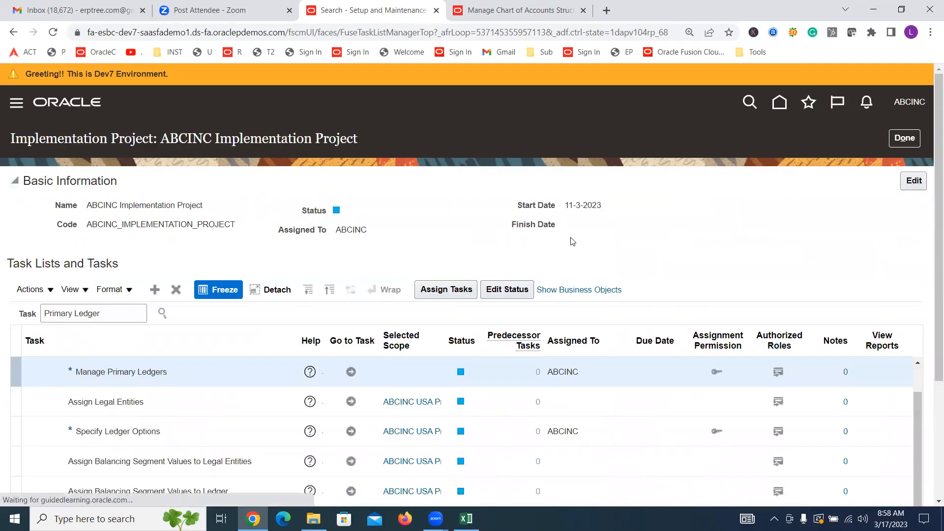
{"action": "scroll", "coordinate": [574, 234], "scroll_direction": "down", "scroll_amount": 3}
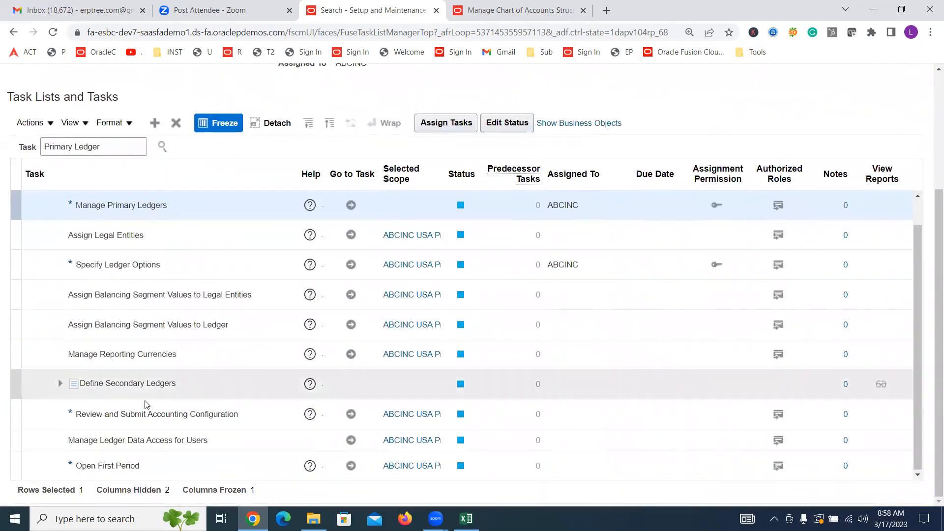
{"action": "left_click", "coordinate": [136, 405]}
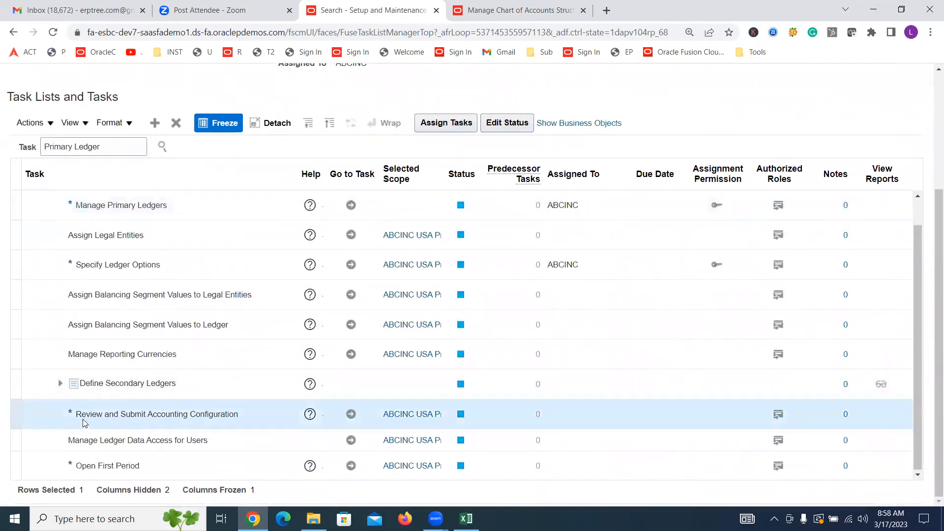
{"action": "triple_click", "coordinate": [210, 417]}
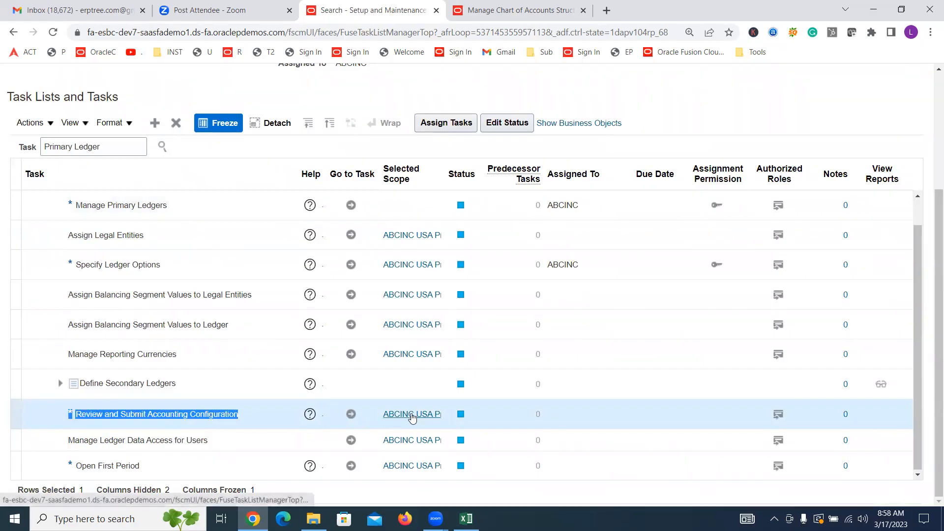
Step: Widen the Selected Scope column of the task list so the full ledger names fit
{"action": "left_click", "coordinate": [398, 170]}
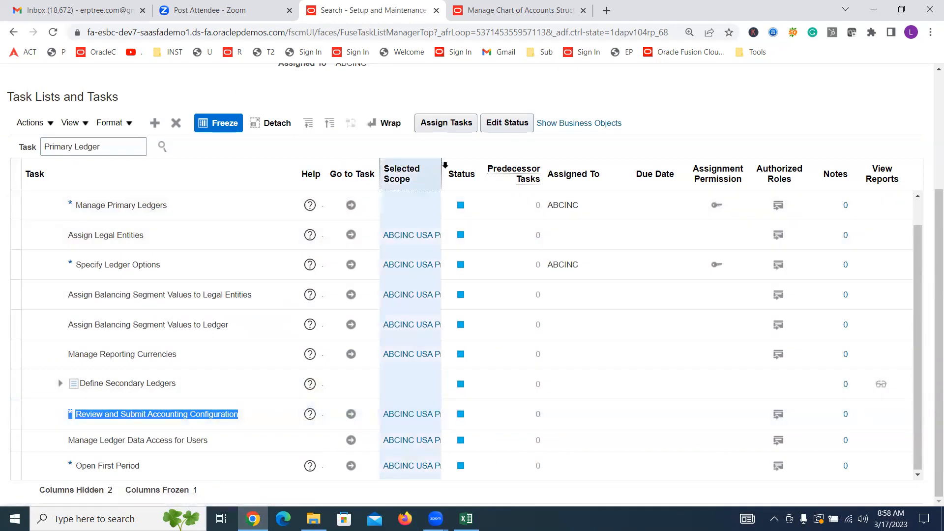
{"action": "left_click_drag", "start_coordinate": [440, 169], "coordinate": [511, 169]}
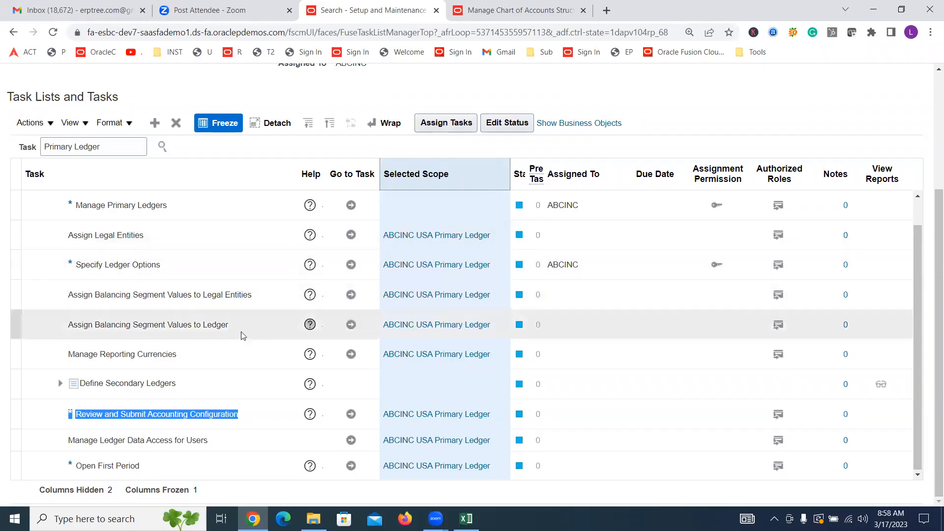
{"action": "left_click", "coordinate": [117, 264]}
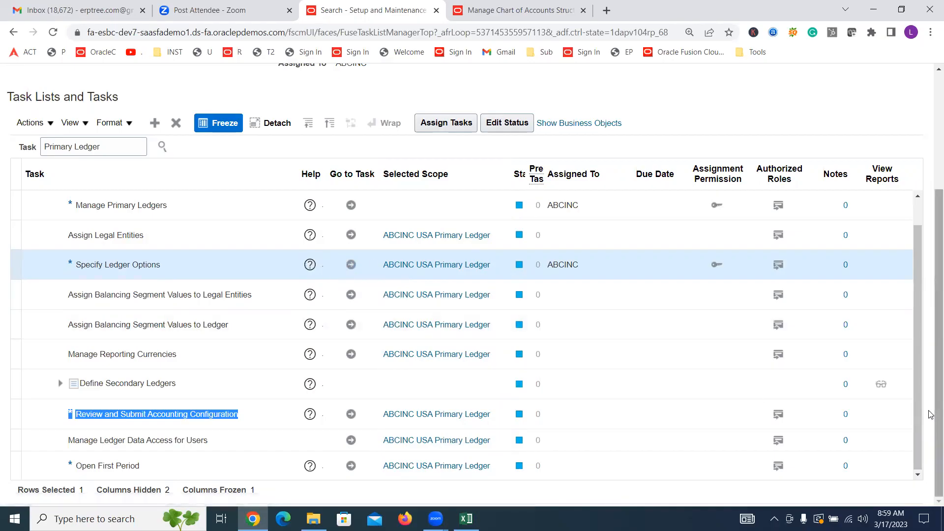
Step: Check the selected scope of Review and Submit Accounting Configuration and open that task for the ABCINC USA Primary Ledger
{"action": "mouse_move", "coordinate": [425, 418]}
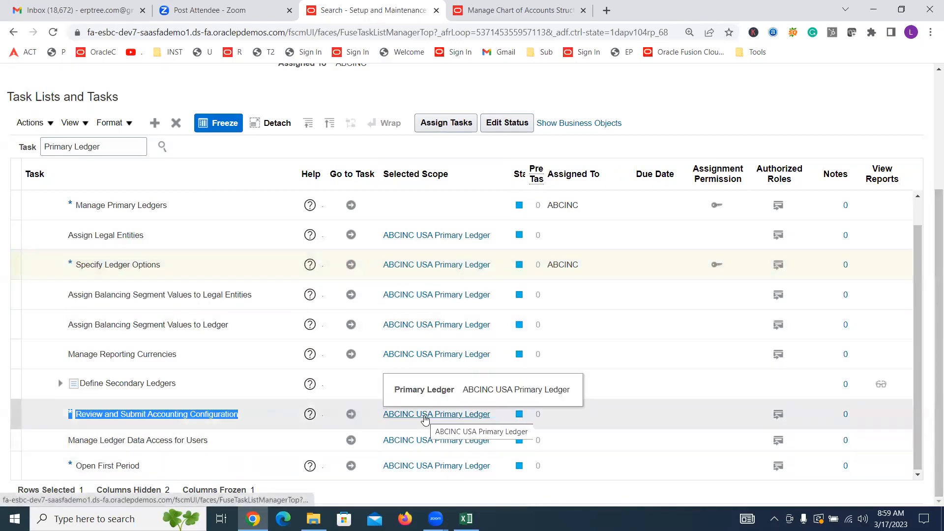
{"action": "left_click", "coordinate": [343, 413]}
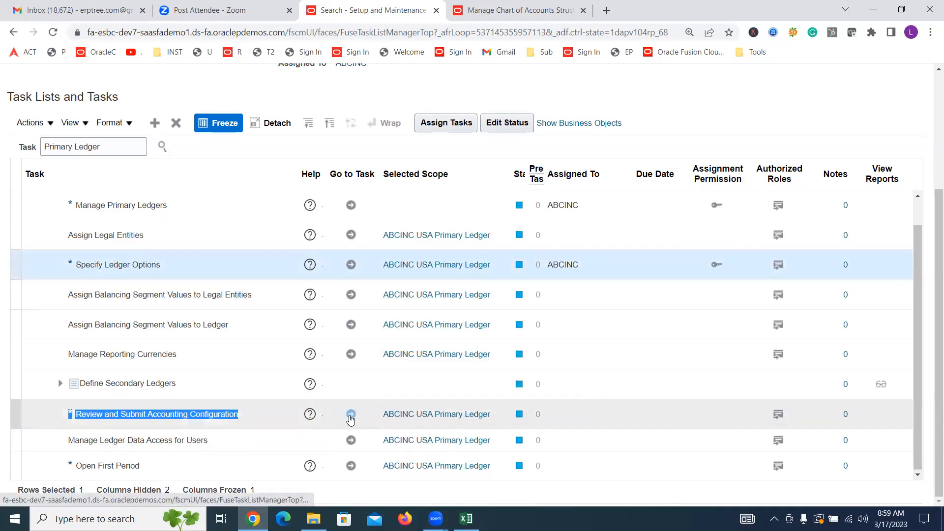
{"action": "left_click", "coordinate": [351, 414]}
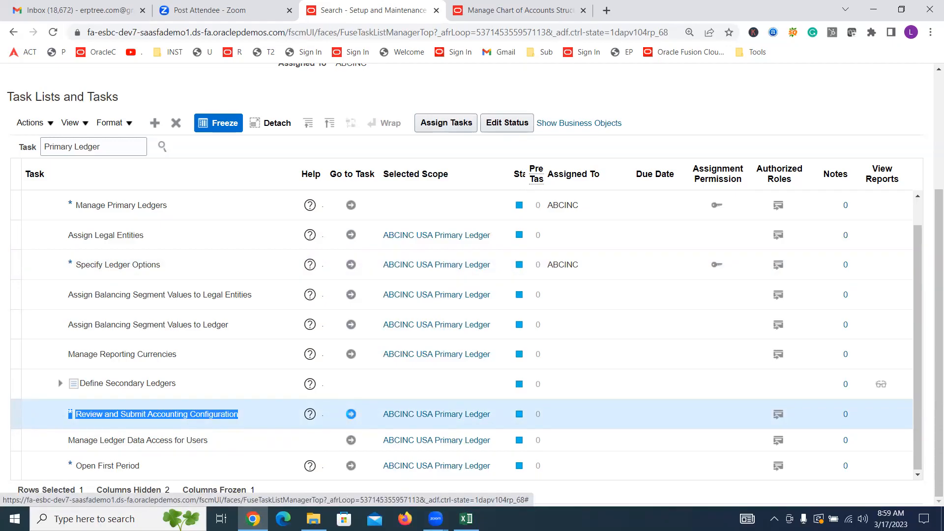
{"action": "left_click", "coordinate": [351, 415]}
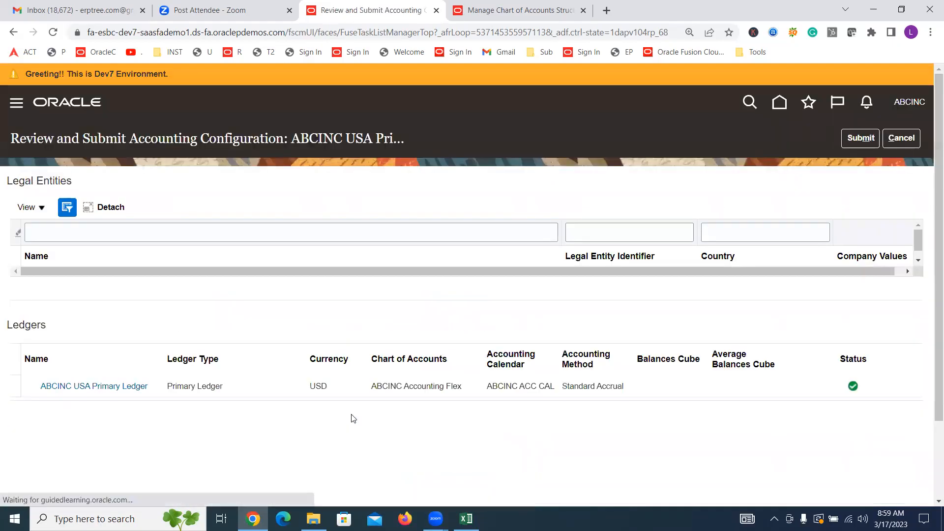
Step: Submit the accounting configuration of the ABCINC USA Primary Ledger, mark the process number in the confirmation and close the message
{"action": "left_click", "coordinate": [860, 140]}
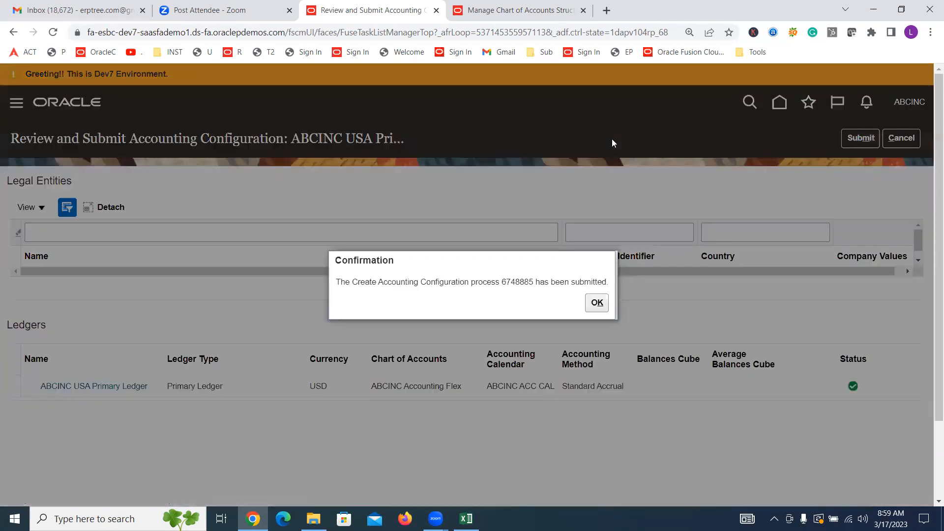
{"action": "left_click_drag", "start_coordinate": [472, 282], "coordinate": [501, 284]}
{"action": "double_click", "coordinate": [524, 281]}
{"action": "left_click", "coordinate": [597, 303]}
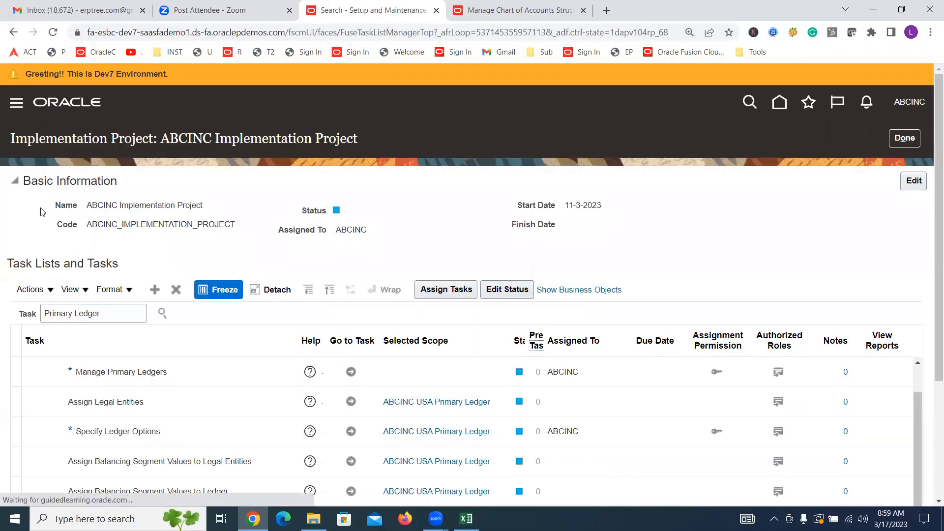
Step: Open the Scheduled Processes work area from the Tools group of the main navigation
{"action": "left_click", "coordinate": [16, 105]}
{"action": "scroll", "coordinate": [126, 182], "scroll_direction": "down", "scroll_amount": 2}
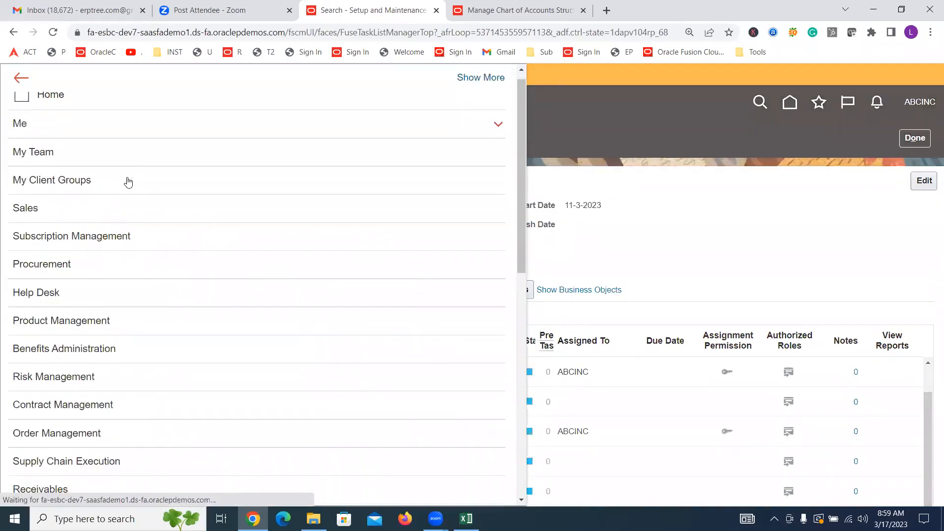
{"action": "scroll", "coordinate": [191, 316], "scroll_direction": "down", "scroll_amount": 5}
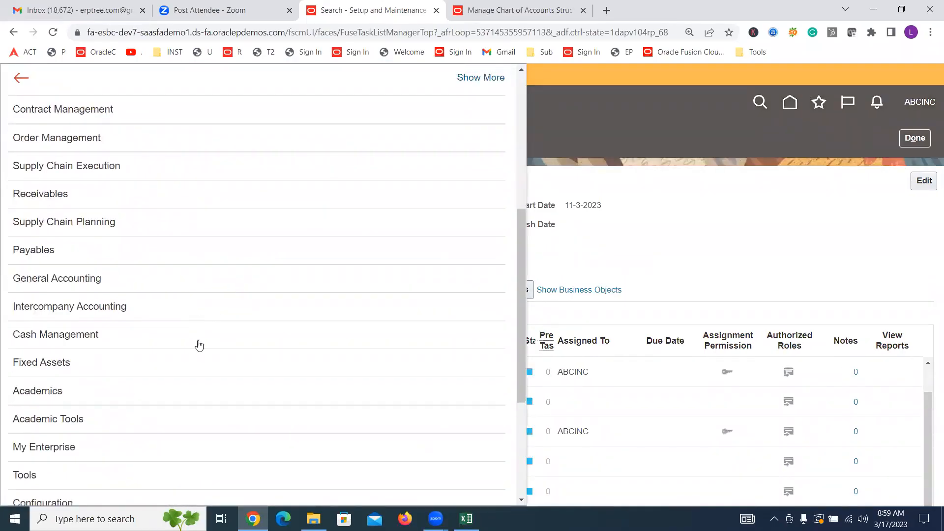
{"action": "scroll", "coordinate": [197, 492], "scroll_direction": "down", "scroll_amount": 2}
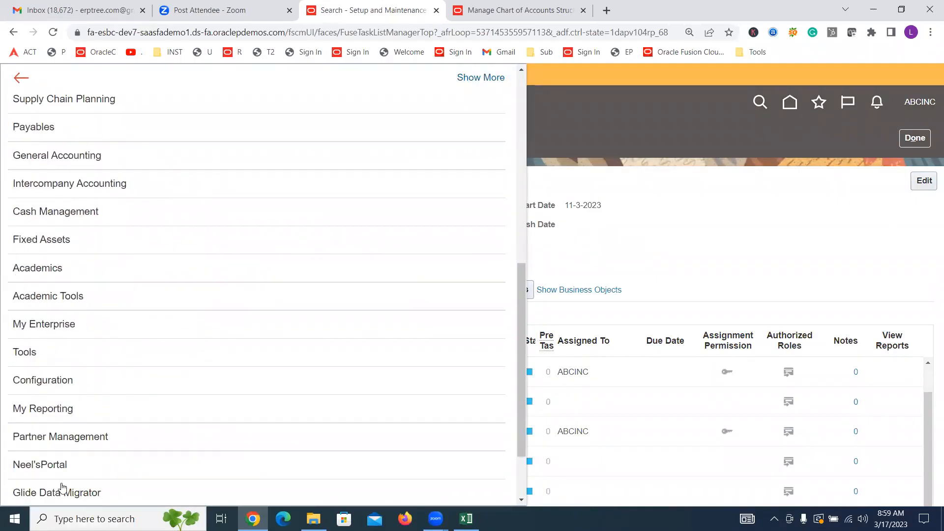
{"action": "left_click", "coordinate": [28, 360]}
{"action": "scroll", "coordinate": [29, 360], "scroll_direction": "down", "scroll_amount": 1}
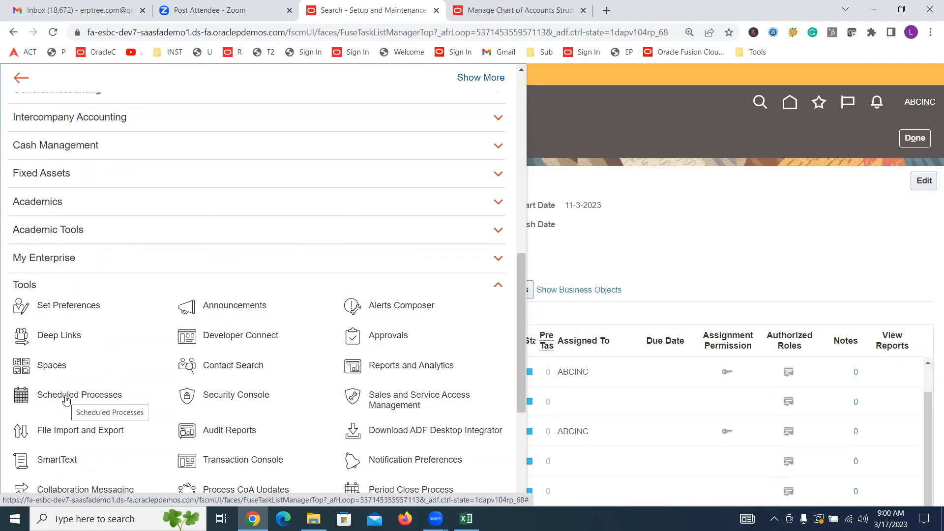
{"action": "left_click", "coordinate": [66, 397]}
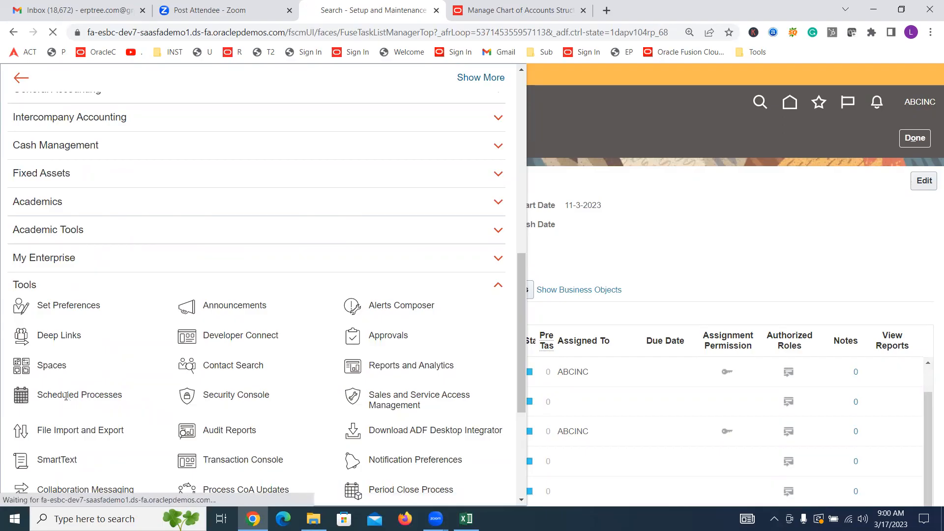
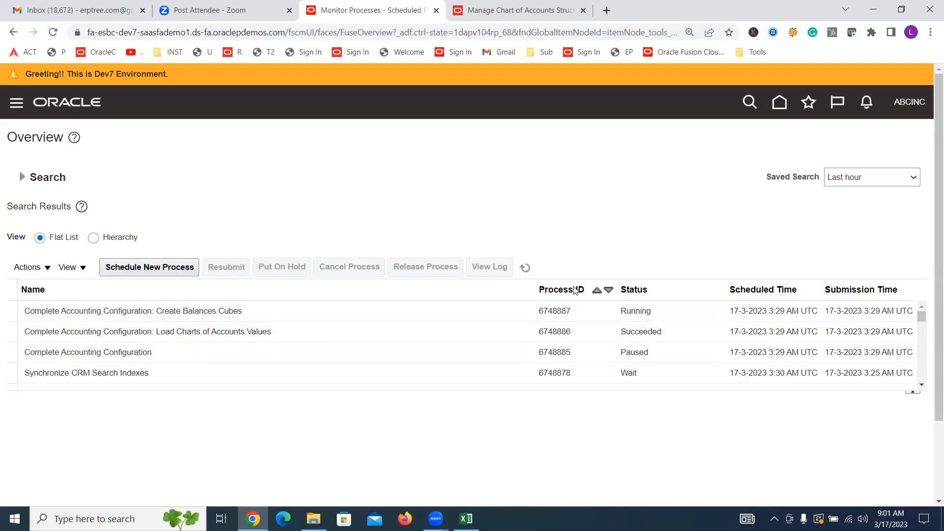
Step: Refresh the process list and examine the details and log attachment of Complete Accounting Configuration: Create Balances Cubes
{"action": "left_click", "coordinate": [525, 268]}
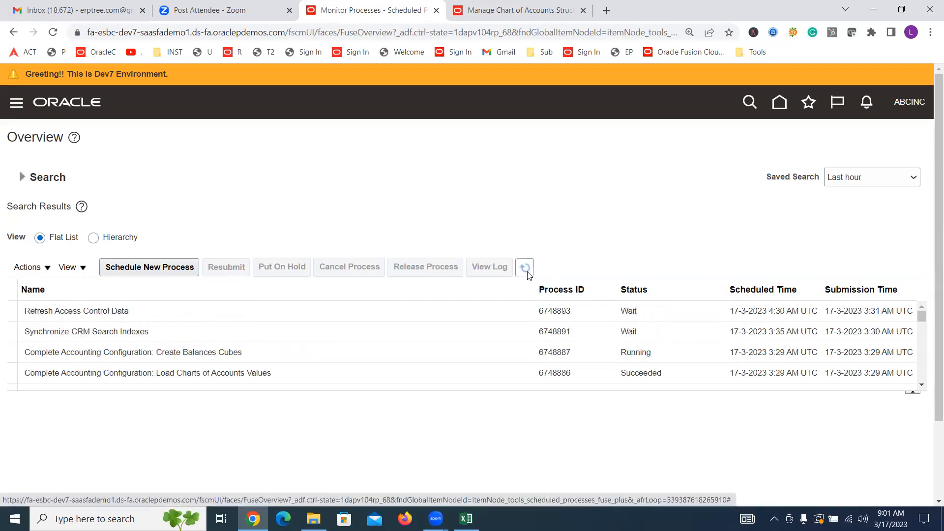
{"action": "left_click", "coordinate": [527, 273]}
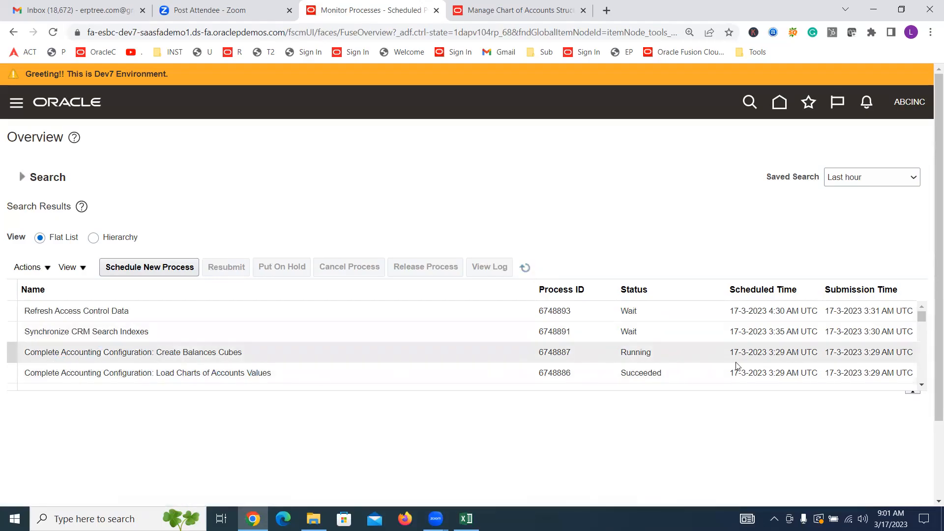
{"action": "left_click", "coordinate": [524, 270]}
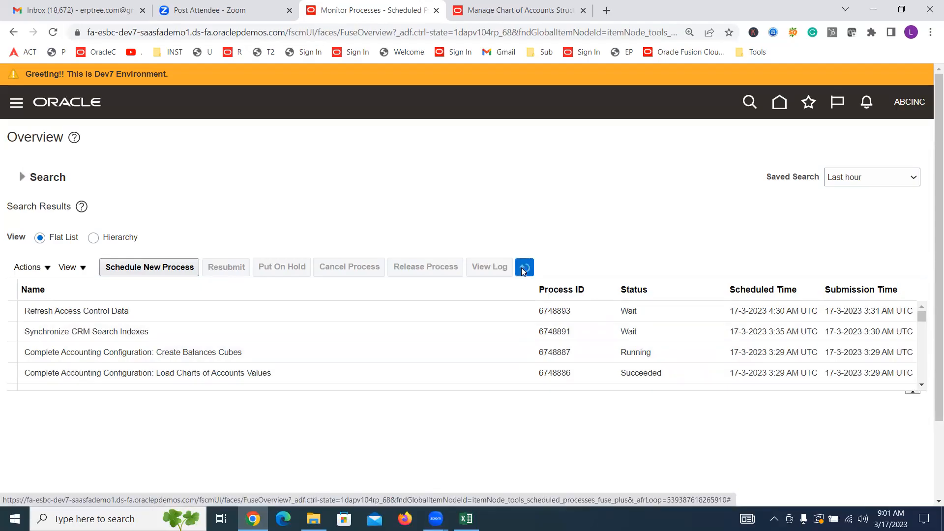
{"action": "left_click", "coordinate": [923, 386]}
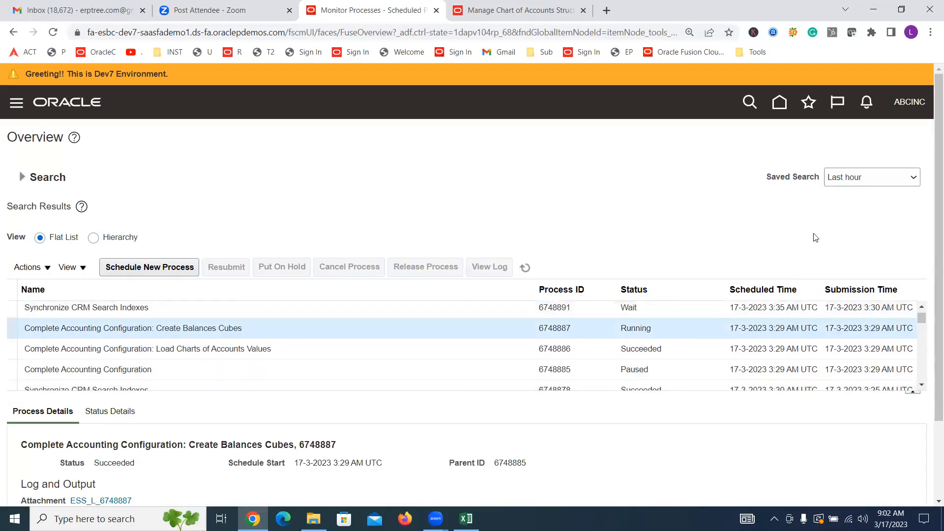
{"action": "scroll", "coordinate": [931, 221], "scroll_direction": "down", "scroll_amount": 1}
{"action": "scroll", "coordinate": [931, 221], "scroll_direction": "down", "scroll_amount": 2}
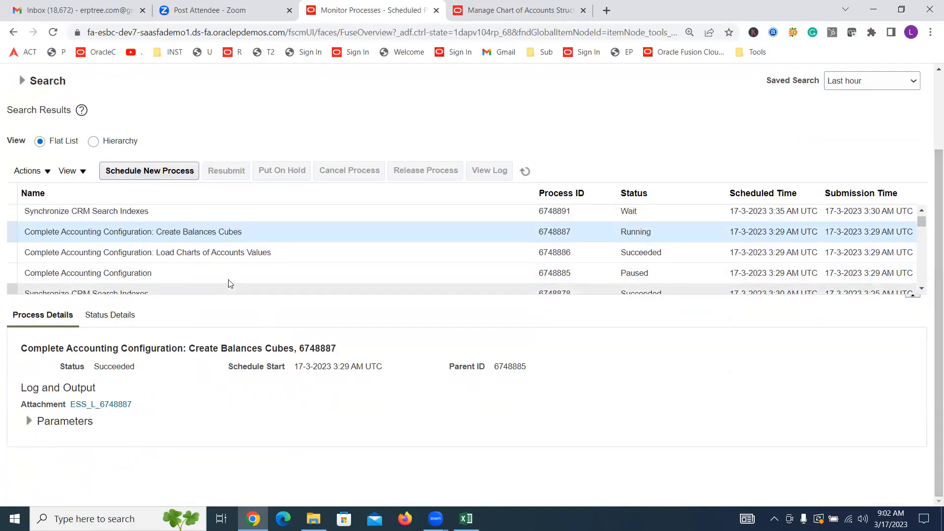
{"action": "triple_click", "coordinate": [47, 388]}
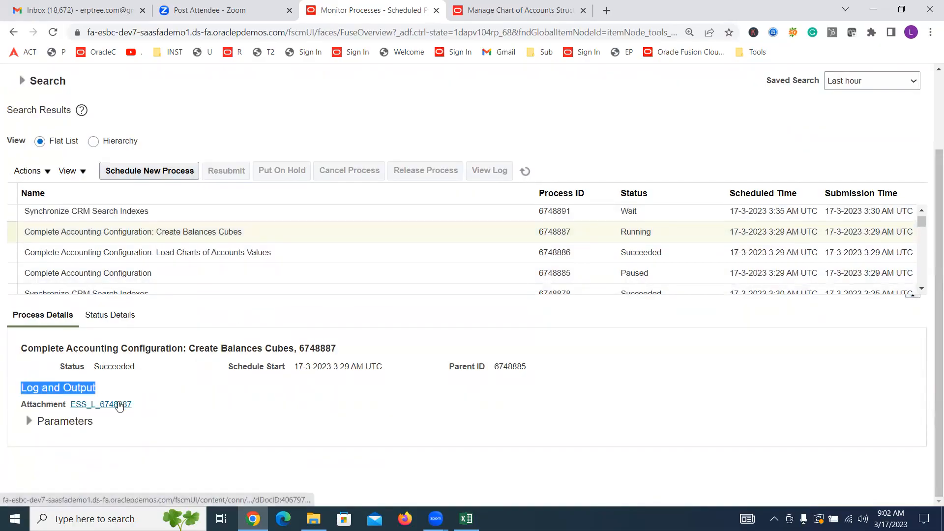
{"action": "mouse_move", "coordinate": [119, 404]}
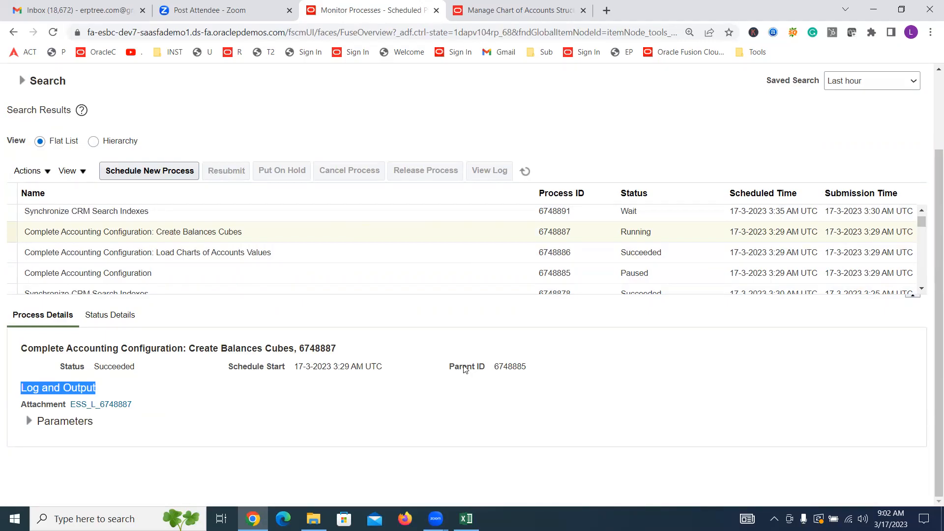
Step: Refresh the process list again and check the status and details of the three Complete Accounting Configuration processes
{"action": "left_click", "coordinate": [526, 171]}
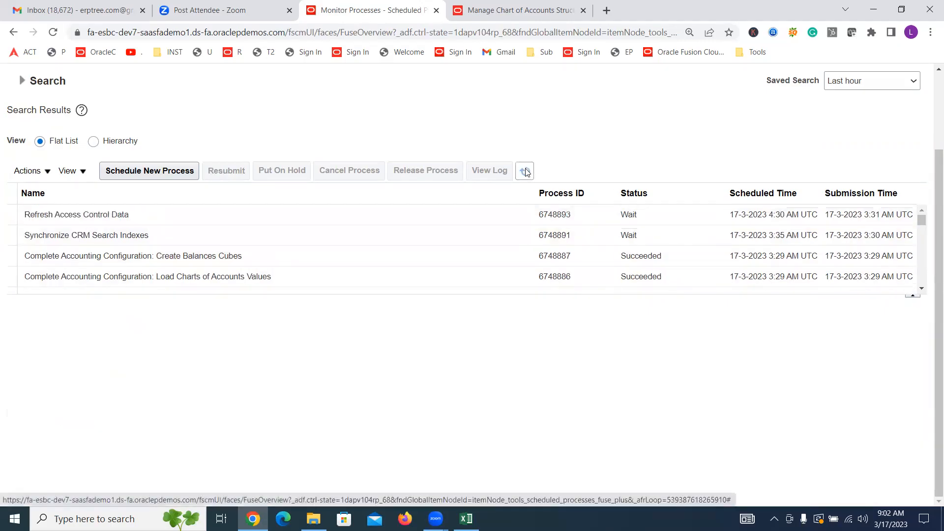
{"action": "left_click", "coordinate": [525, 171]}
{"action": "left_click", "coordinate": [524, 175]}
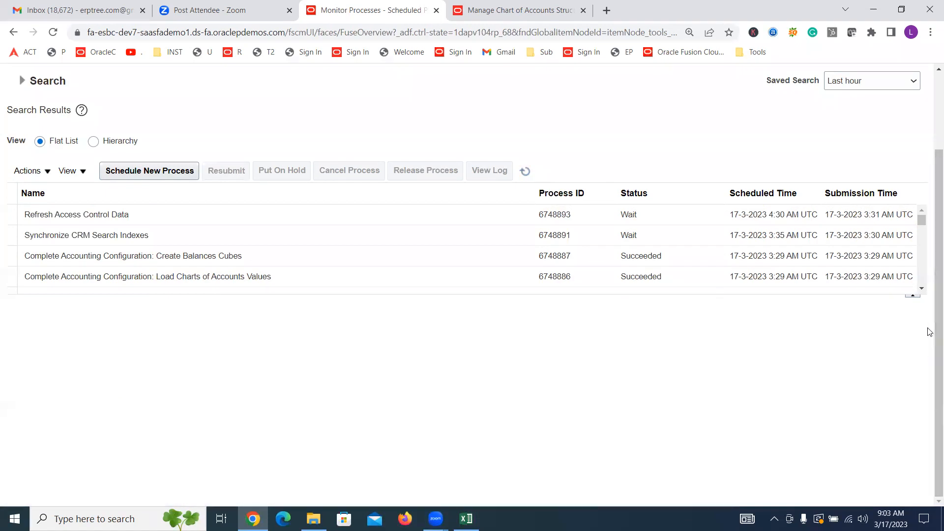
{"action": "left_click", "coordinate": [924, 290]}
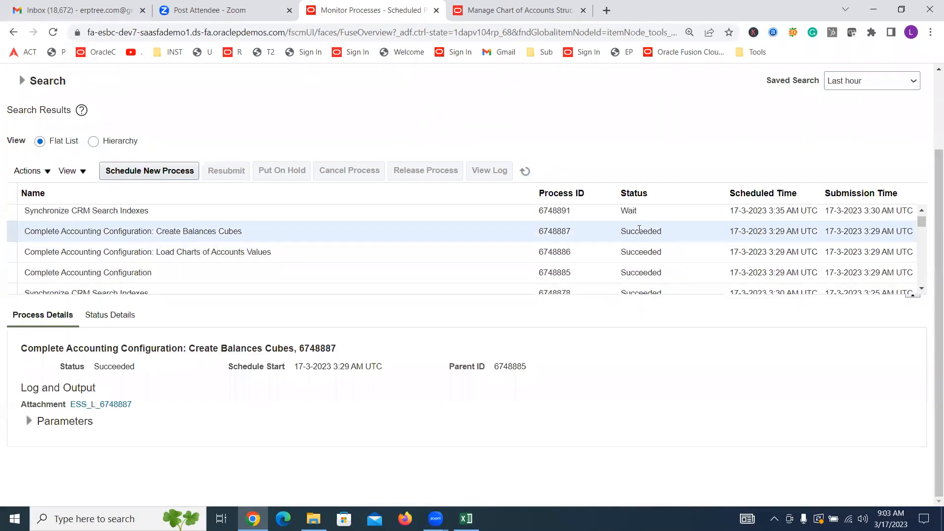
{"action": "left_click", "coordinate": [654, 254]}
{"action": "left_click", "coordinate": [663, 272]}
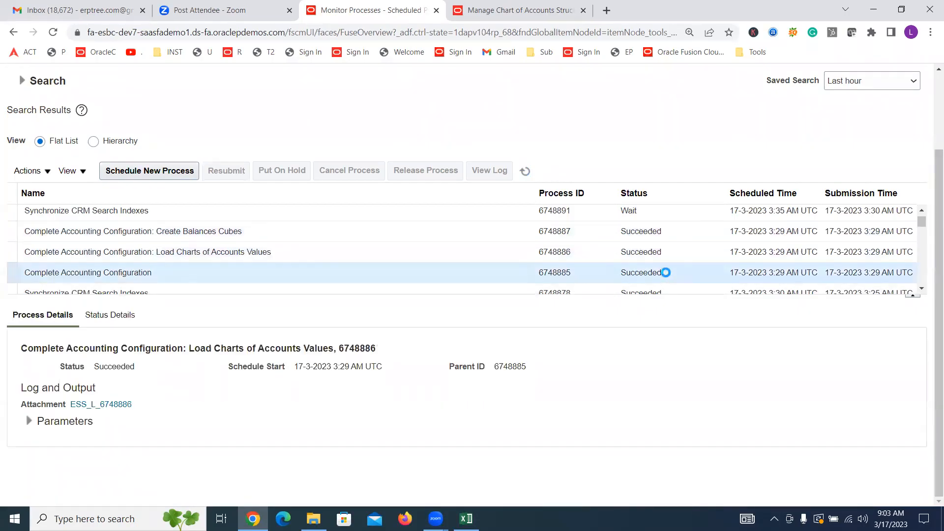
{"action": "scroll", "coordinate": [925, 354], "scroll_direction": "up", "scroll_amount": 2}
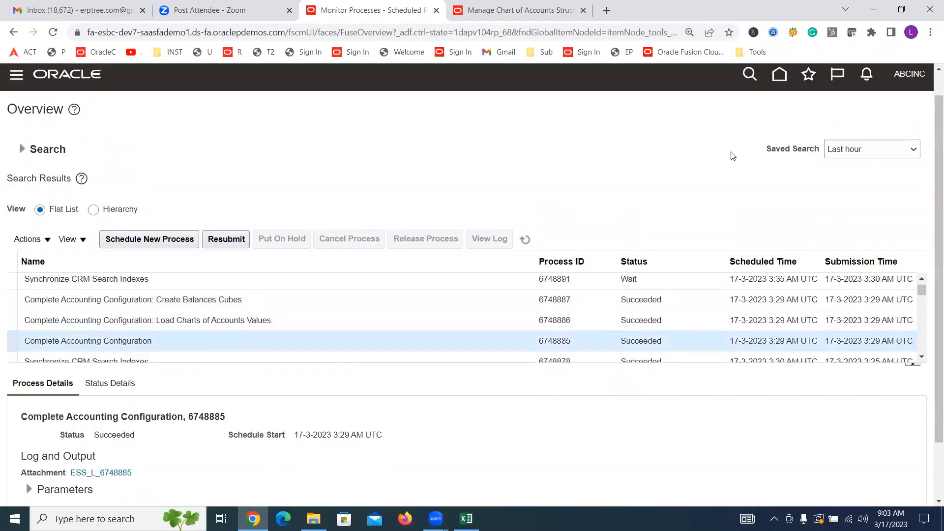
Step: Go to Setup and Maintenance and open its task search page
{"action": "left_click", "coordinate": [905, 79]}
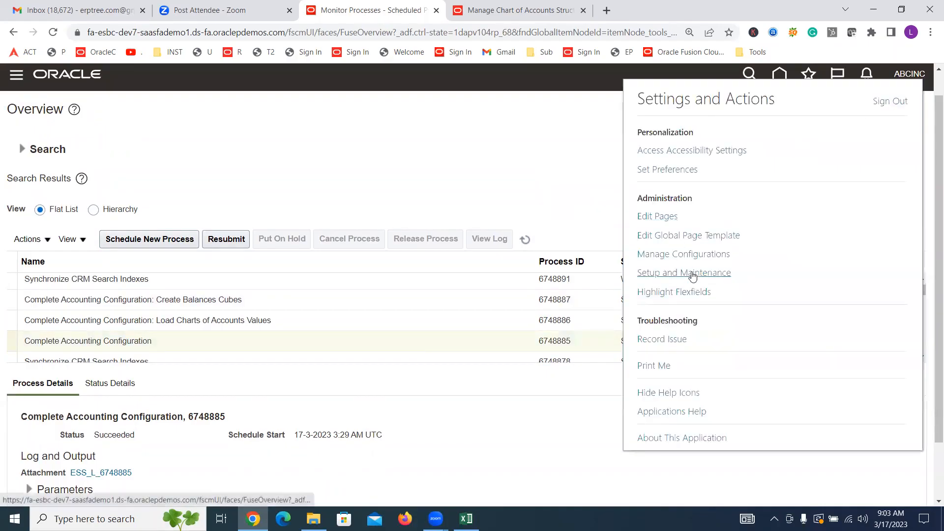
{"action": "left_click", "coordinate": [693, 277]}
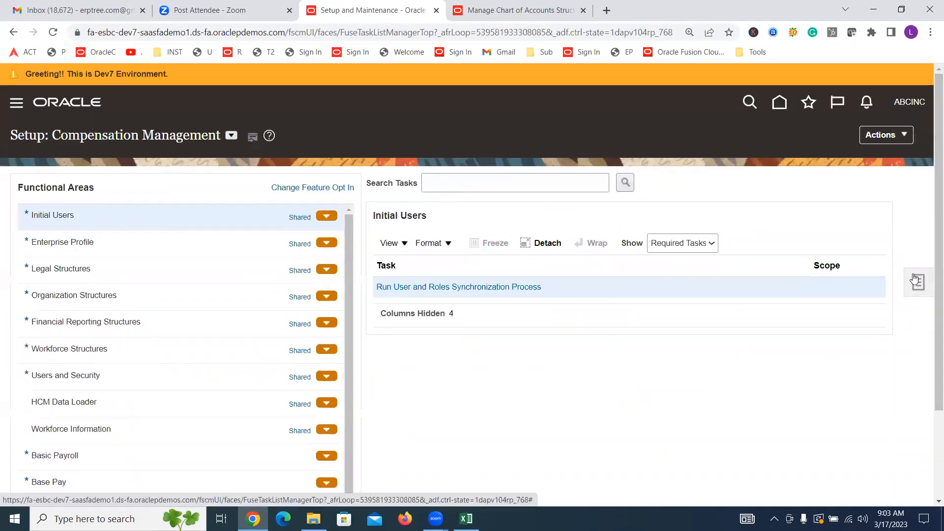
{"action": "left_click", "coordinate": [918, 282]}
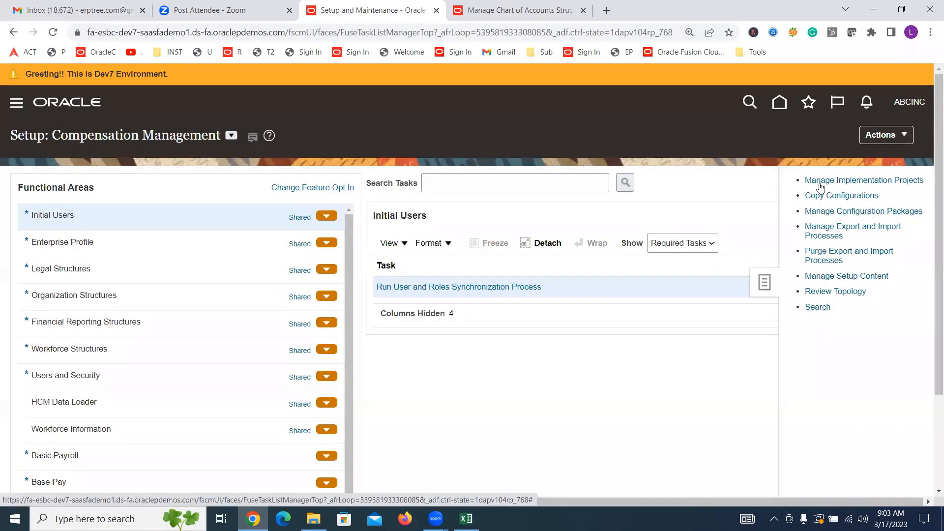
{"action": "left_click", "coordinate": [819, 308]}
Step: Search the setup tasks for "Manage Primary Ledger" and open the Manage Primary Ledgers task
{"action": "left_click", "coordinate": [338, 182]}
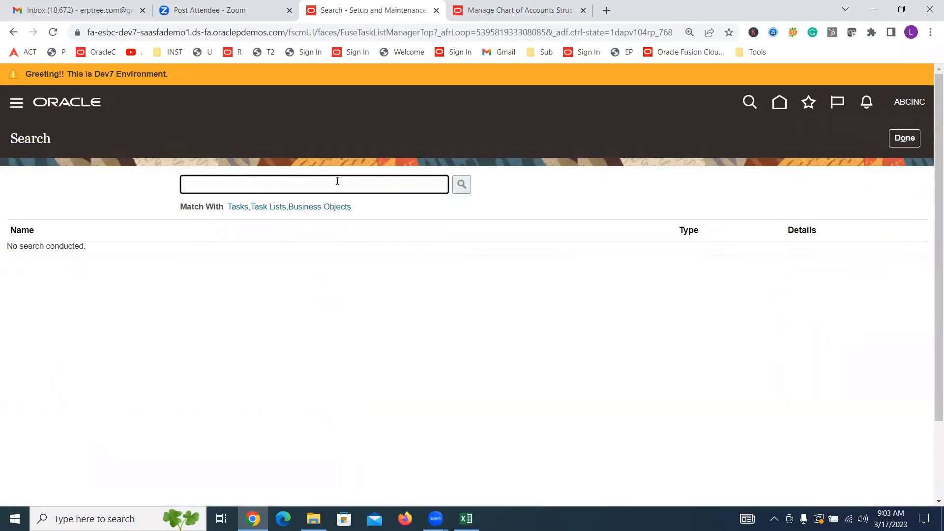
{"action": "type", "text": "Manage Primary Ledger"}
{"action": "key", "text": "Return"}
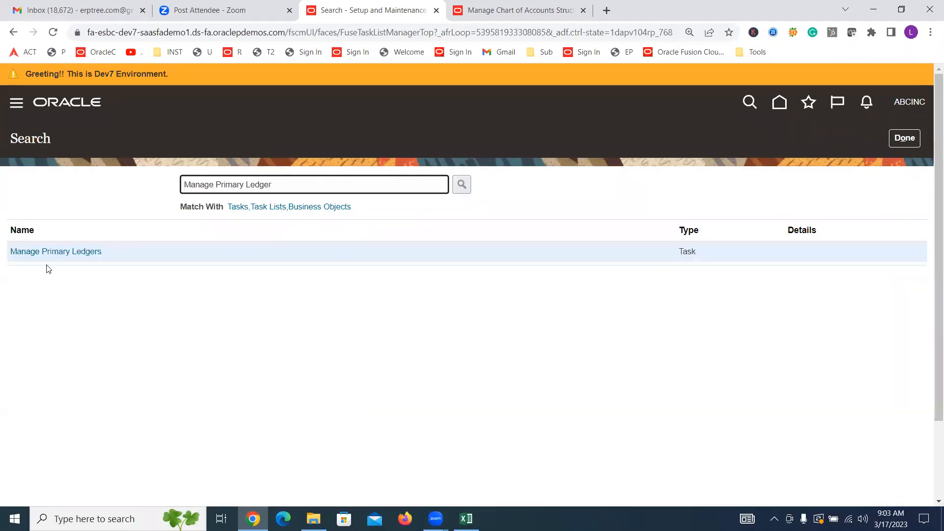
{"action": "left_click", "coordinate": [46, 253]}
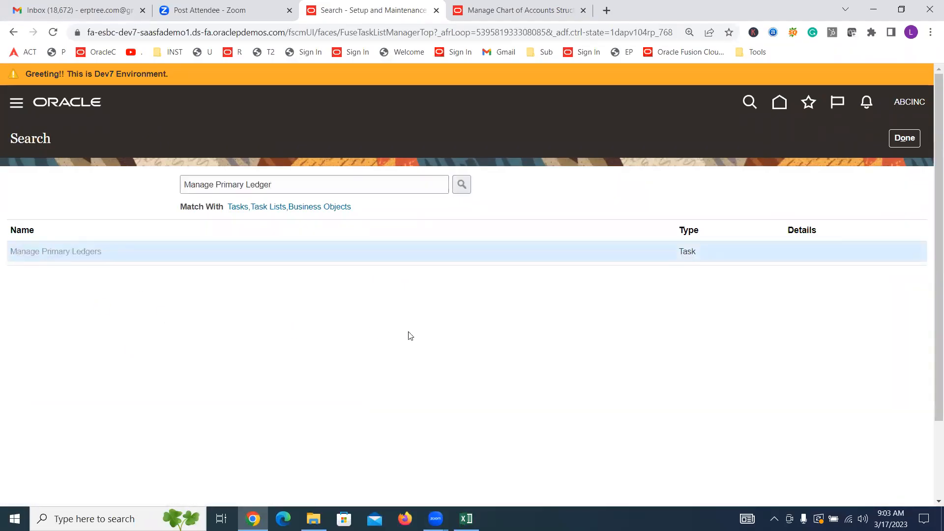
Step: Filter the primary ledgers by the name "ABCINC USA" and check the status of the matching ledger
{"action": "left_click", "coordinate": [47, 207]}
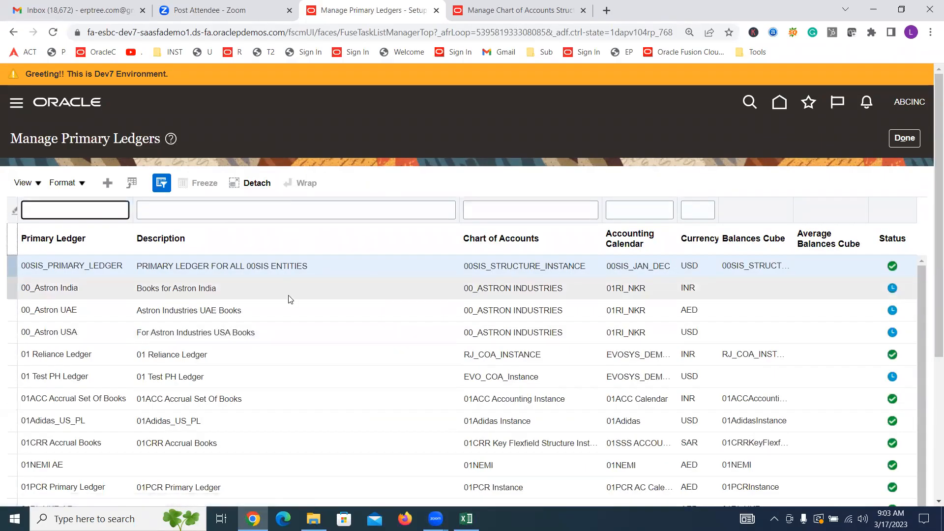
{"action": "type", "text": "ABCIN"}
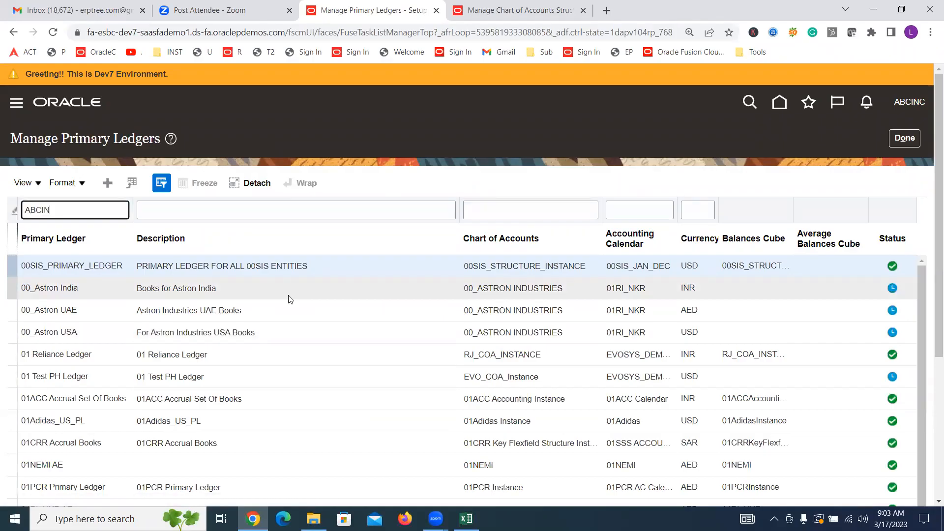
{"action": "type", "text": "C USA"}
{"action": "key", "text": "Return"}
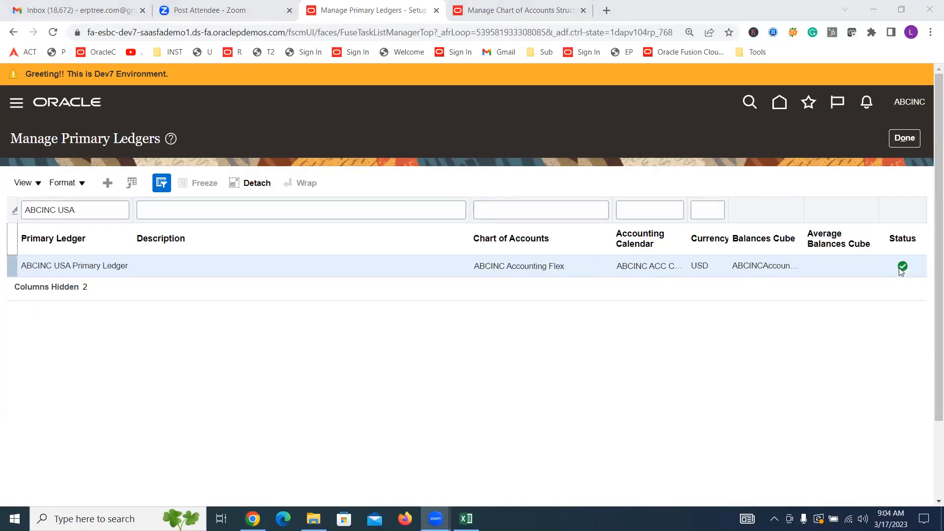
{"action": "mouse_move", "coordinate": [902, 270]}
Step: Resize the ledger table columns so the chart of accounts, accounting calendar and balances cube names show in full
{"action": "left_click", "coordinate": [472, 213]}
{"action": "left_click_drag", "start_coordinate": [471, 212], "coordinate": [385, 215]}
{"action": "left_click_drag", "start_coordinate": [613, 215], "coordinate": [503, 214]}
{"action": "left_click_drag", "start_coordinate": [690, 214], "coordinate": [610, 214]}
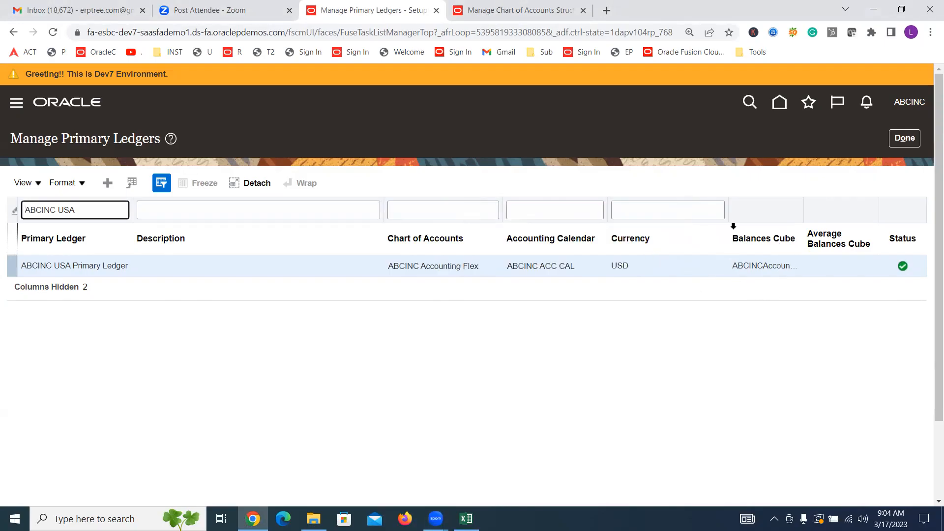
{"action": "left_click_drag", "start_coordinate": [728, 210], "coordinate": [700, 211]}
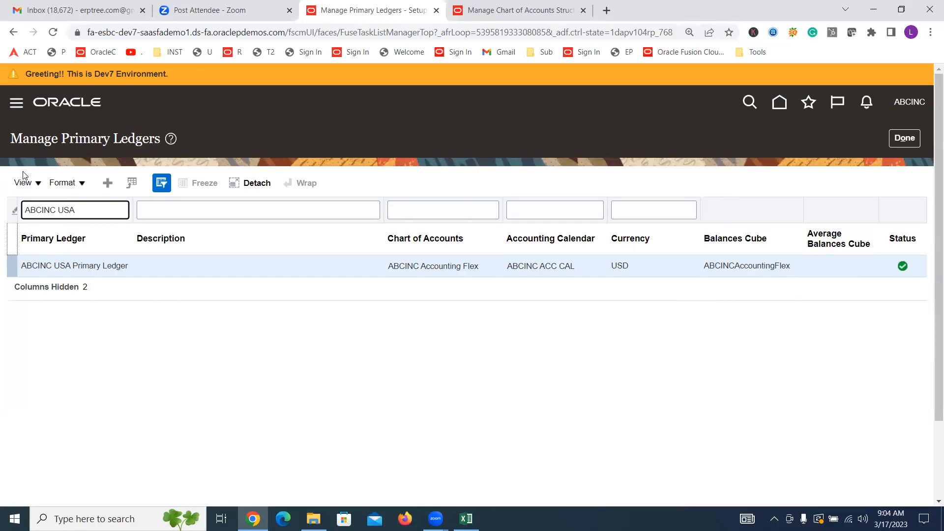
Step: Show the Accounting Method column in the ledger table, check the ABCINC USA ledger's method and status, and close the page
{"action": "left_click", "coordinate": [39, 183]}
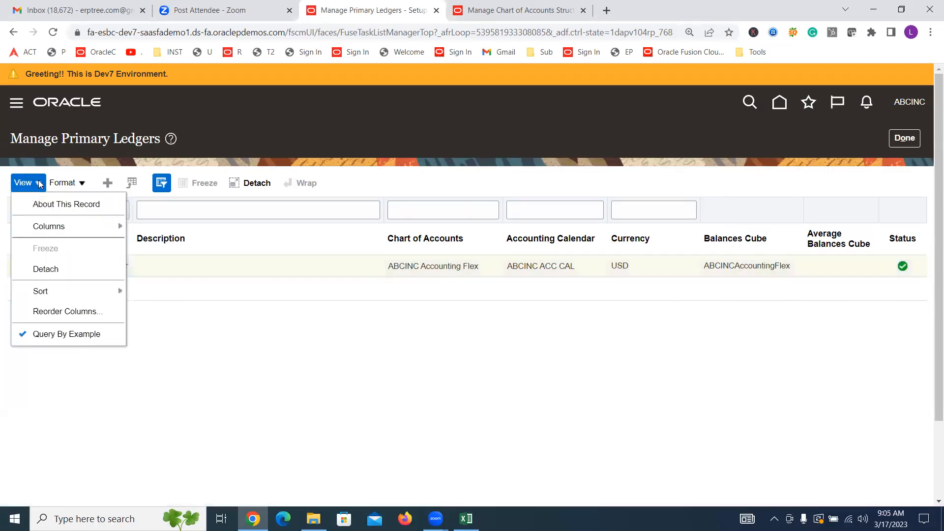
{"action": "mouse_move", "coordinate": [68, 231]}
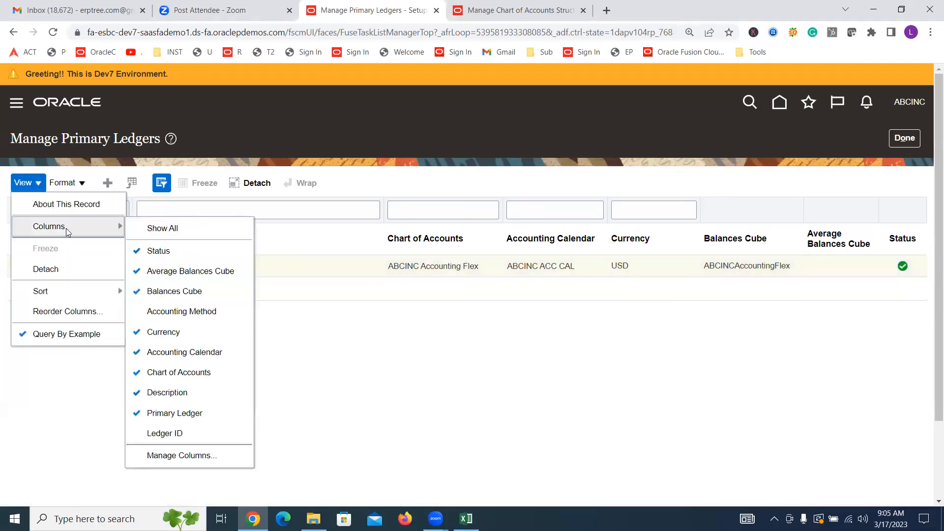
{"action": "left_click", "coordinate": [198, 319]}
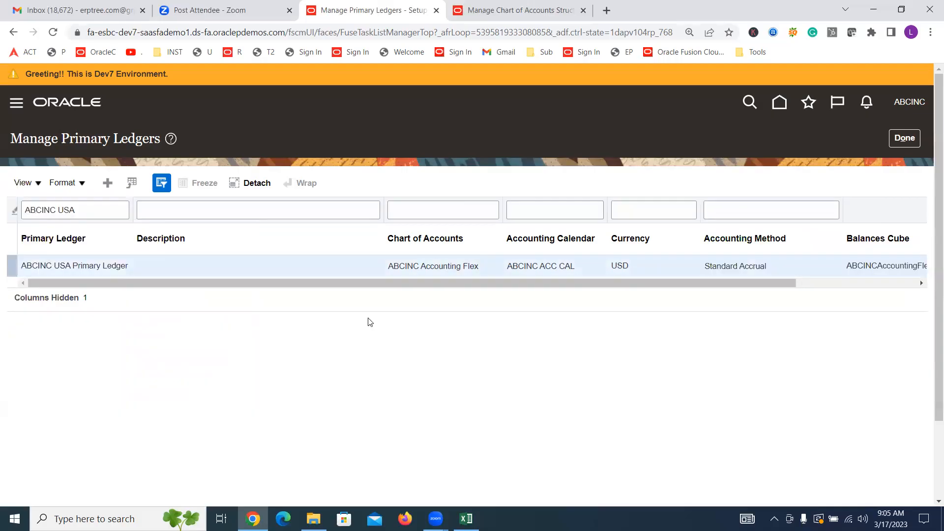
{"action": "left_click", "coordinate": [734, 240]}
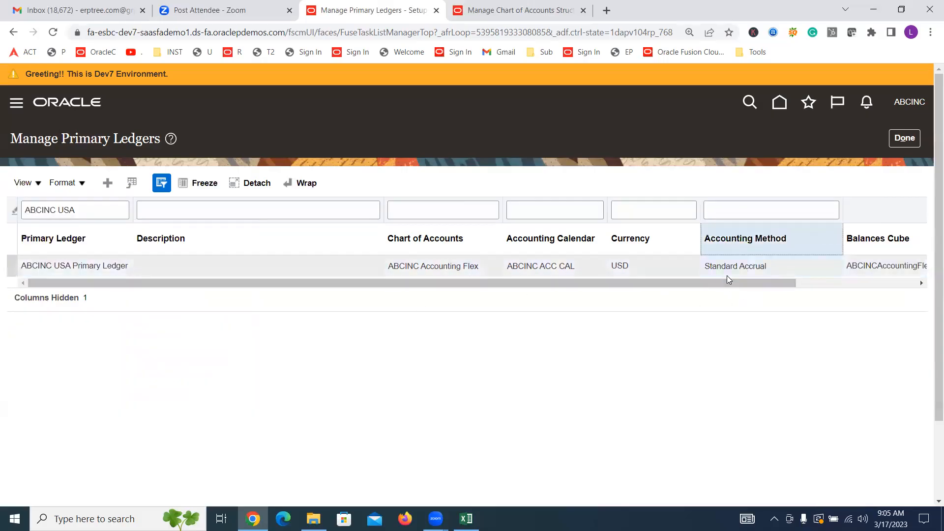
{"action": "left_click_drag", "start_coordinate": [702, 285], "coordinate": [921, 285]}
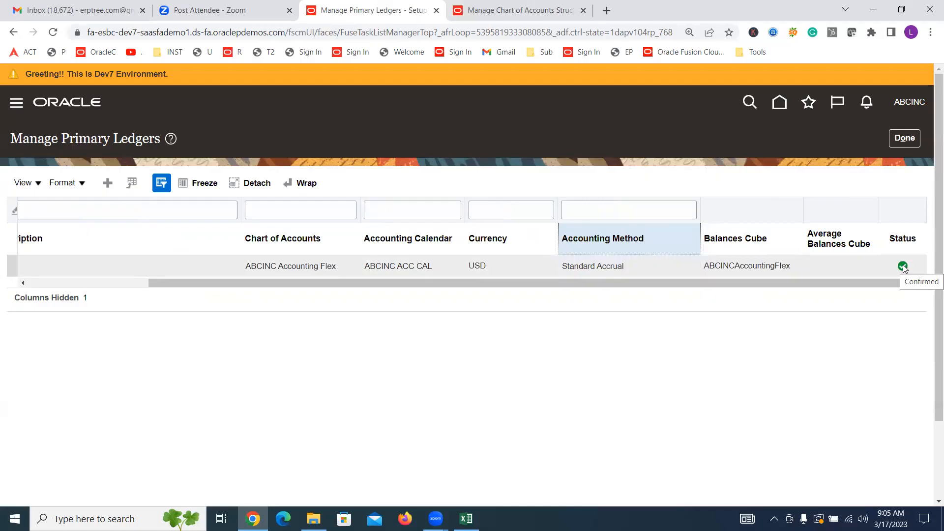
{"action": "left_click", "coordinate": [905, 138]}
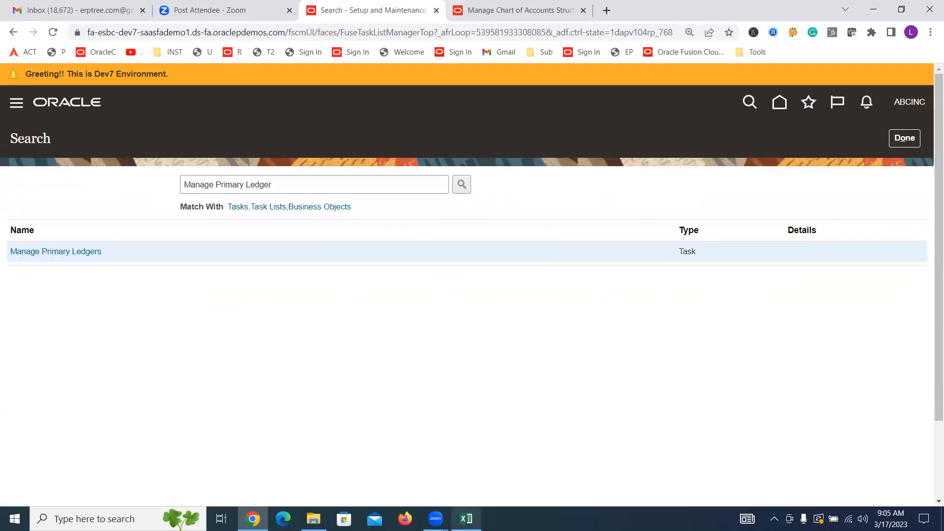
Step: Switch to the training notes workbook in Excel and save it
{"action": "left_click", "coordinate": [466, 519]}
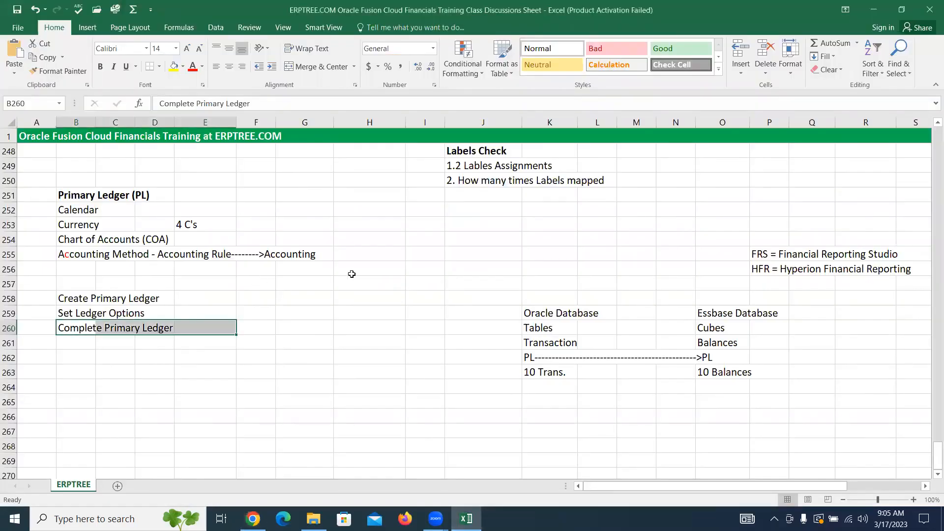
{"action": "left_click", "coordinate": [416, 227]}
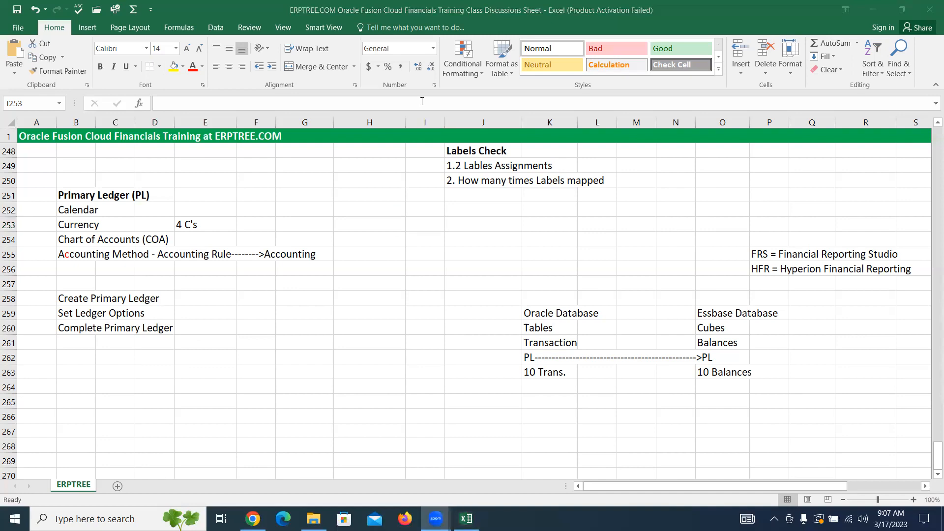
{"action": "left_click", "coordinate": [349, 294]}
{"action": "key", "text": "ctrl+s"}
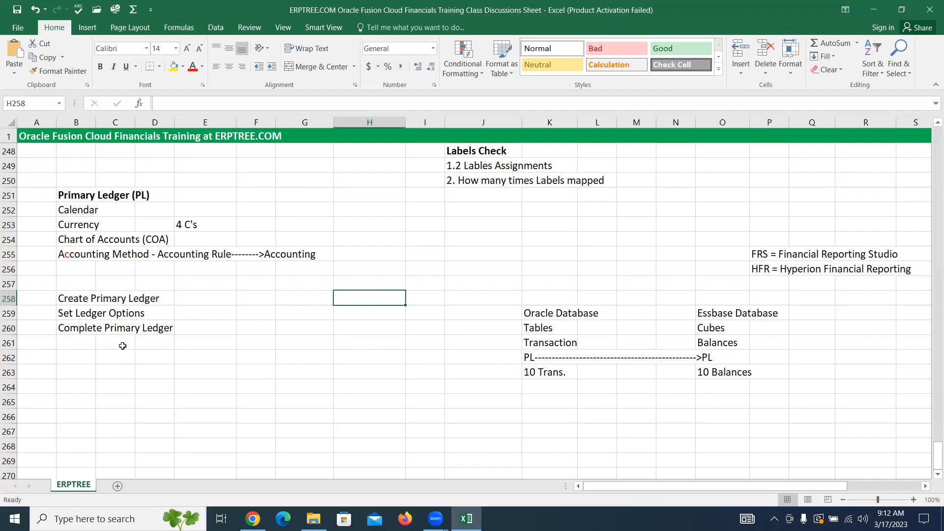
Step: Mark the Complete Primary Ledger line in the notes to review it, and move to the empty cell B263
{"action": "left_click", "coordinate": [84, 328]}
{"action": "left_click_drag", "start_coordinate": [104, 326], "coordinate": [186, 326]}
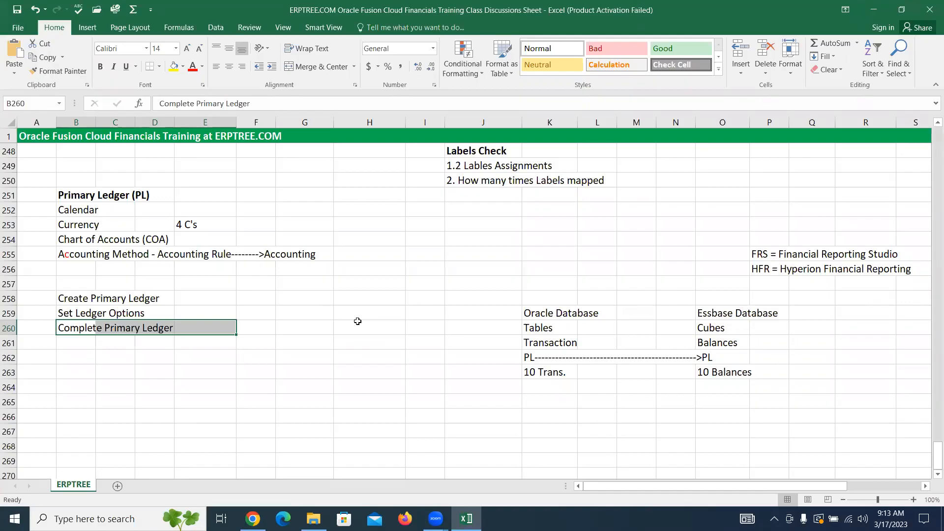
{"action": "left_click", "coordinate": [304, 88]}
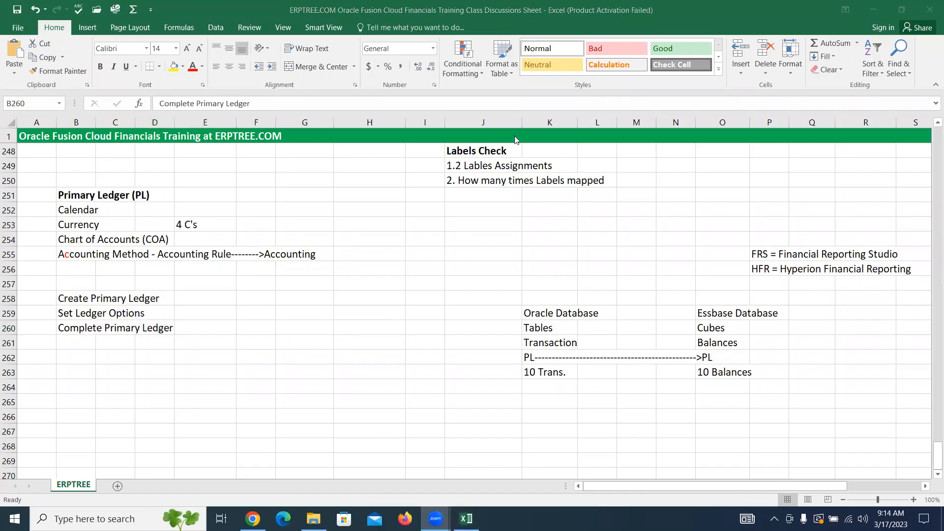
{"action": "left_click", "coordinate": [233, 332]}
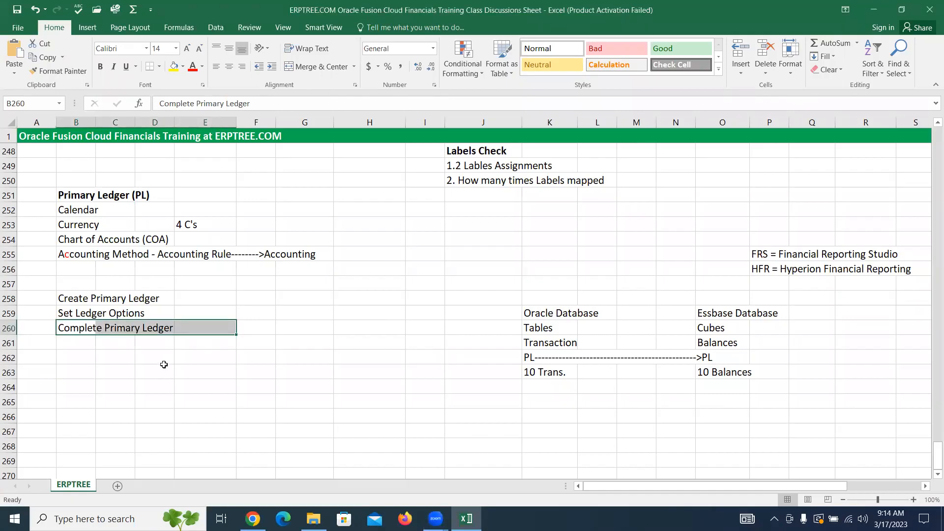
{"action": "left_click", "coordinate": [89, 349]}
{"action": "left_click", "coordinate": [91, 375]}
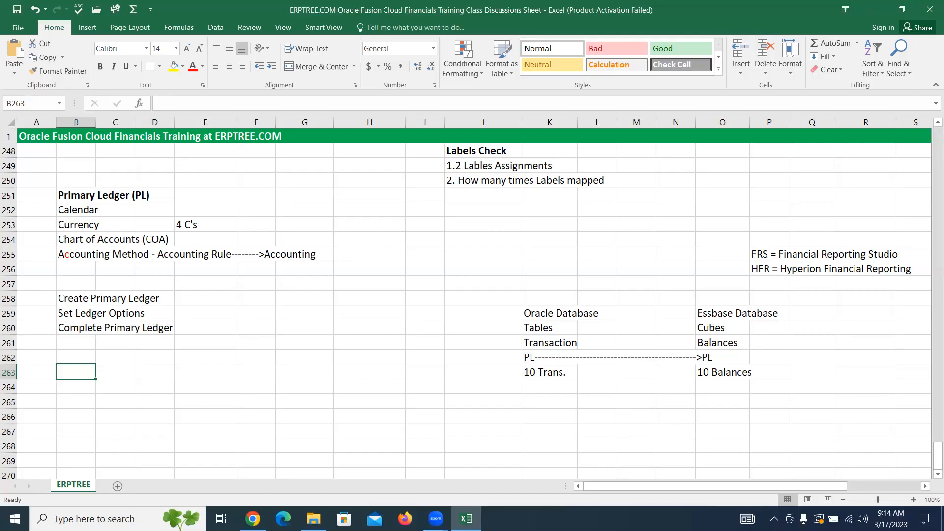
Step: Check the current date in the system calendar and close the calendar
{"action": "left_click", "coordinate": [903, 515]}
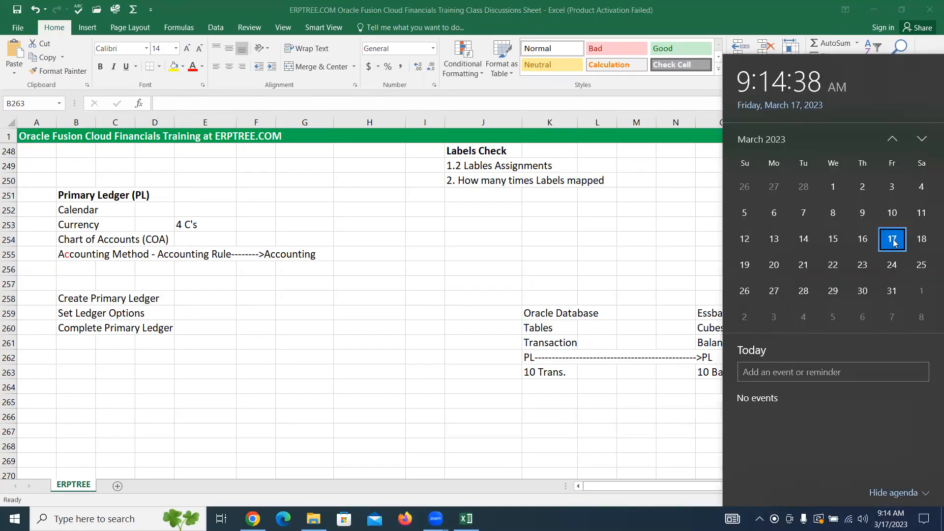
{"action": "left_click", "coordinate": [404, 336]}
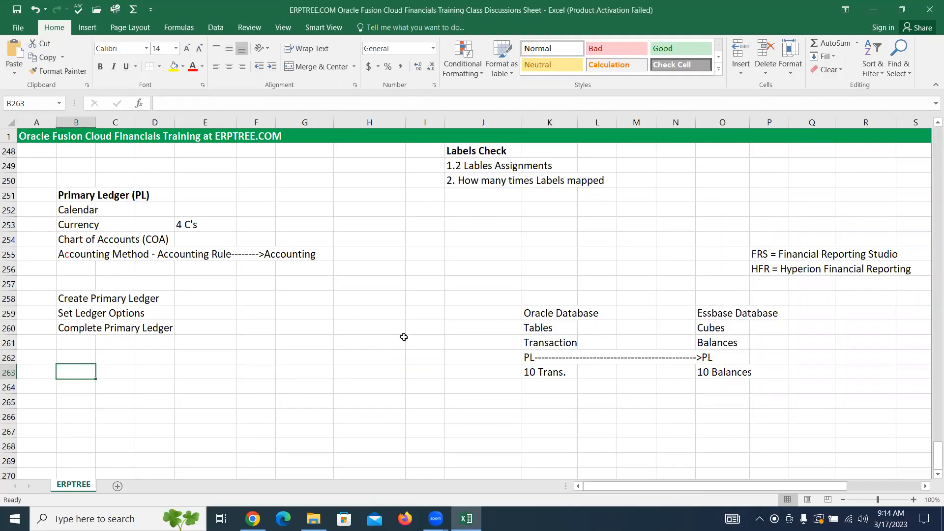
{"action": "left_click", "coordinate": [486, 66]}
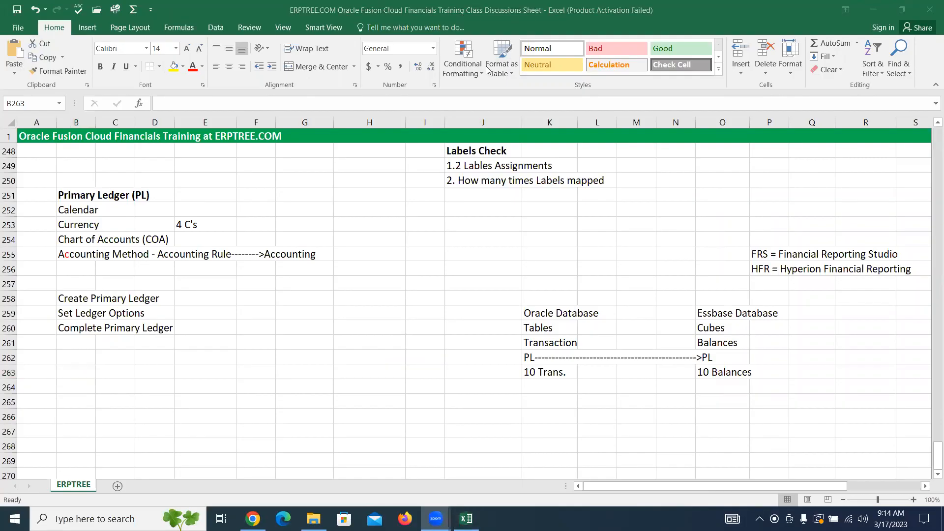